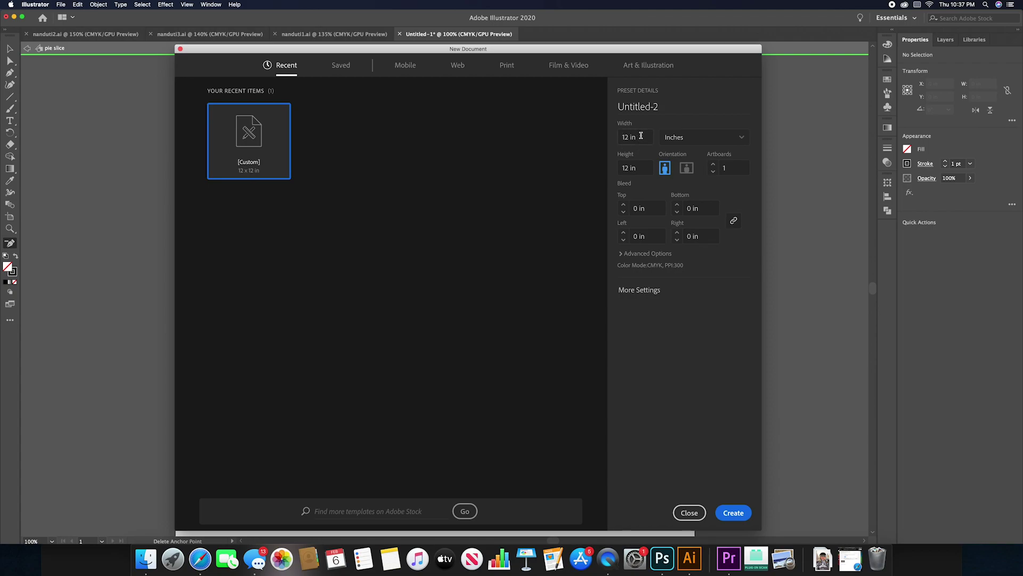
Step: Create a new document 12 in wide and 12 in high, with inches as the unit
click(640, 136)
text(12)
key(Tab)
click(685, 140)
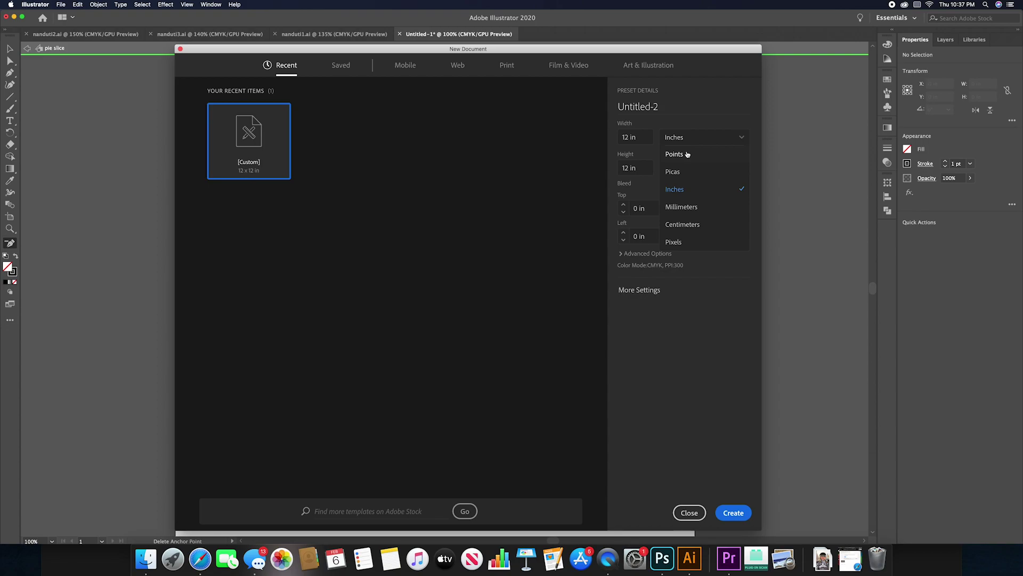
key(Escape)
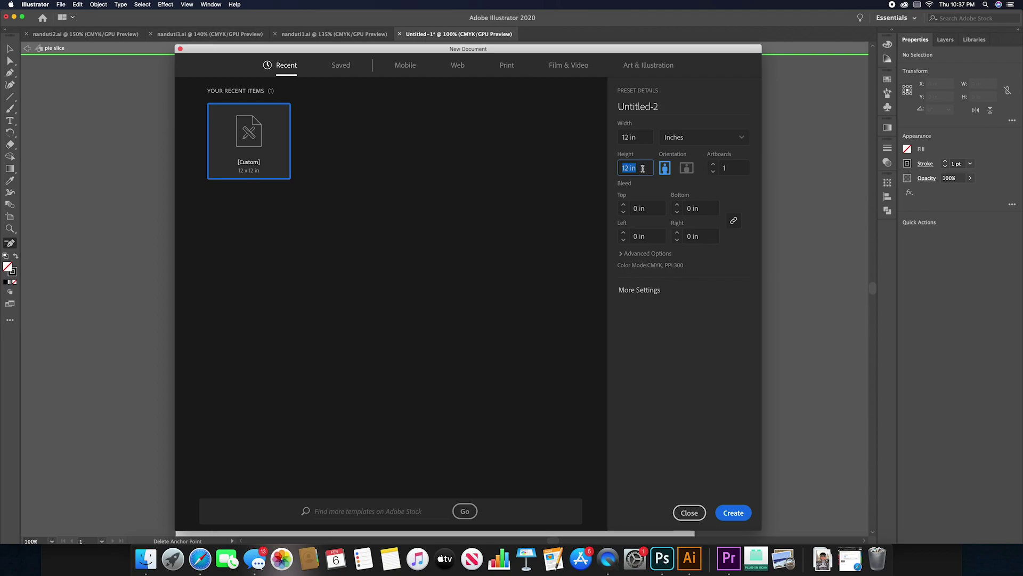
click(733, 513)
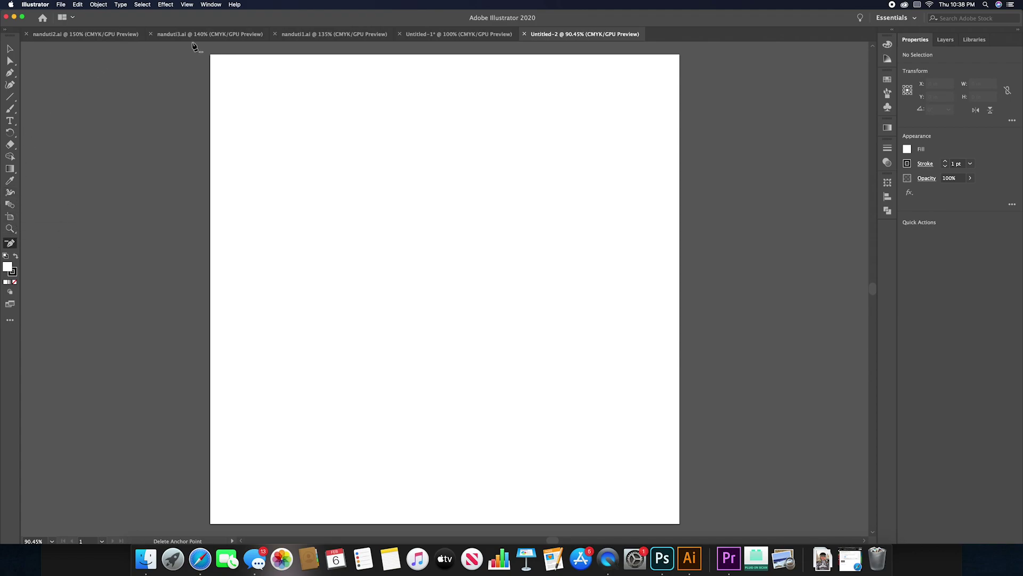
Step: Switch to the Advanced toolbar and activate the Polar Grid tool
click(211, 6)
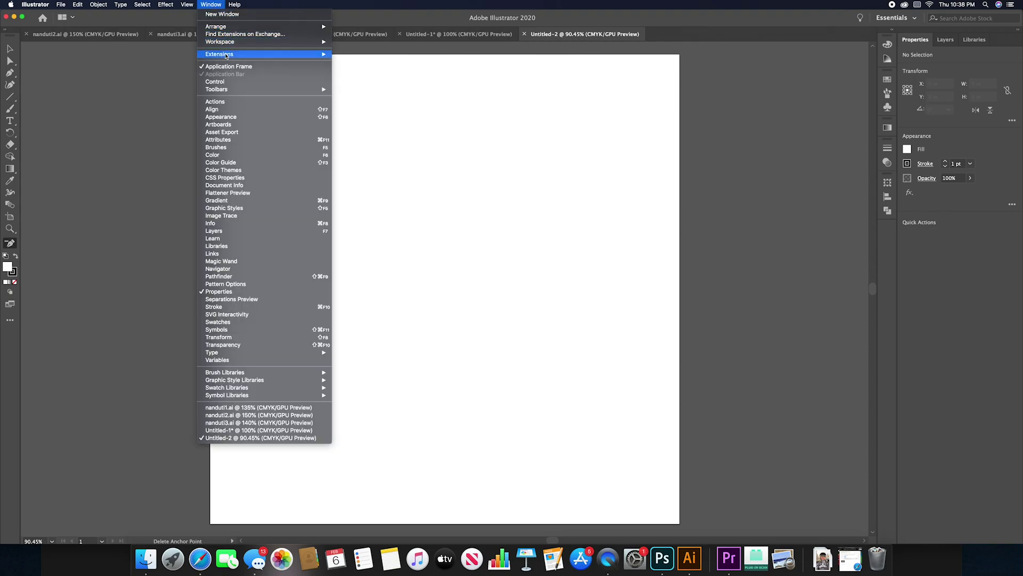
mouse_move(226, 90)
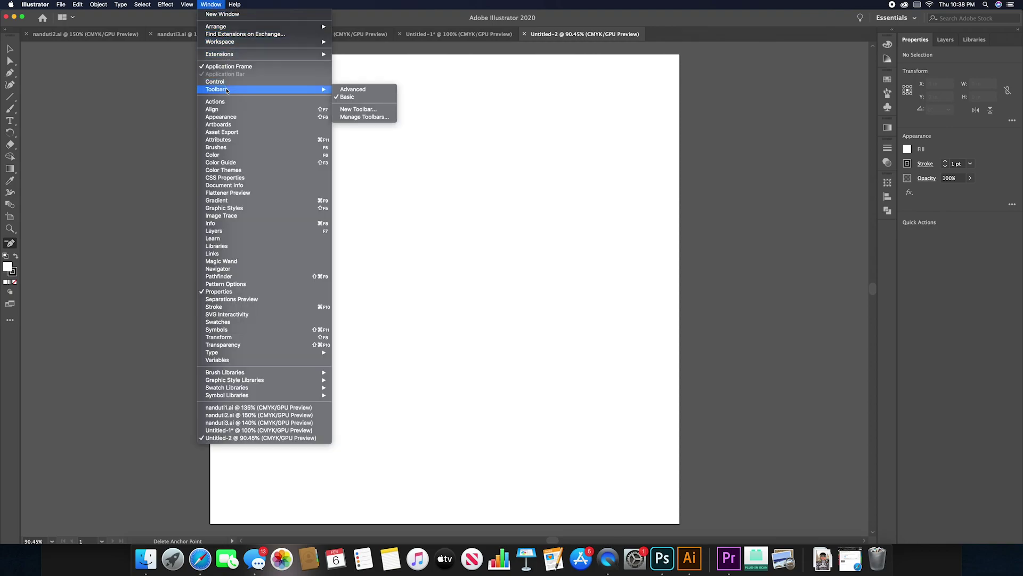
click(362, 89)
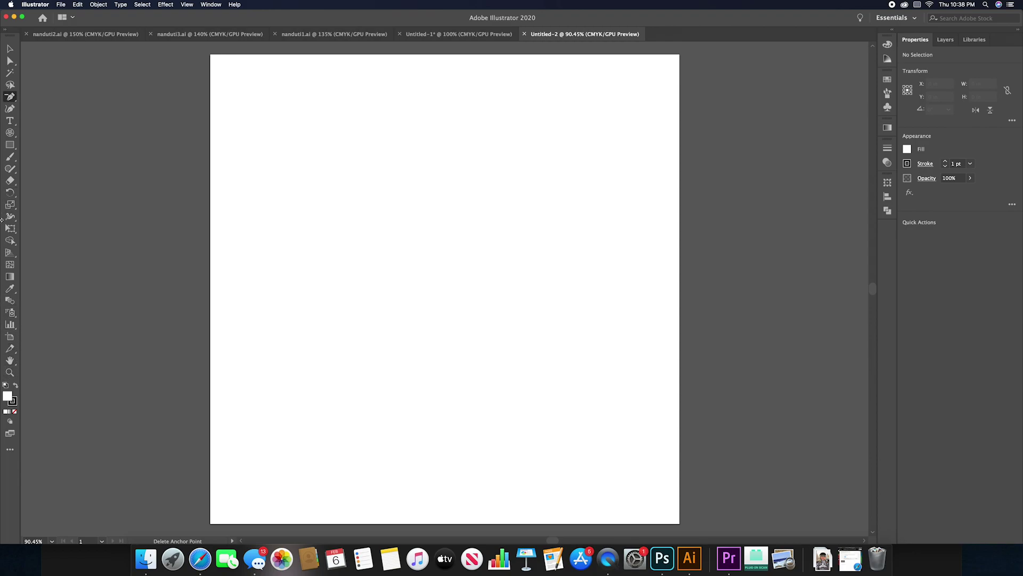
click(10, 133)
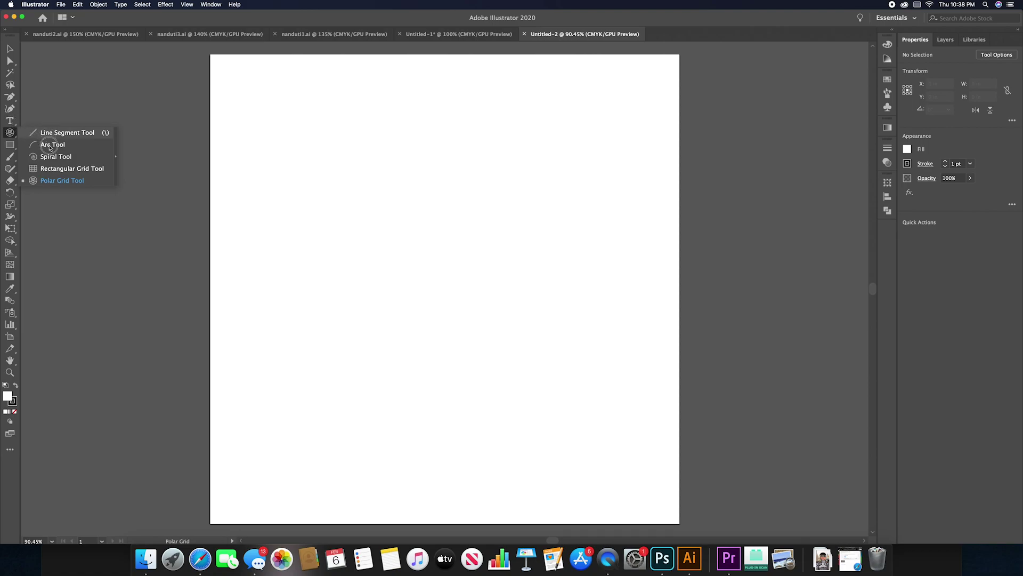
click(57, 182)
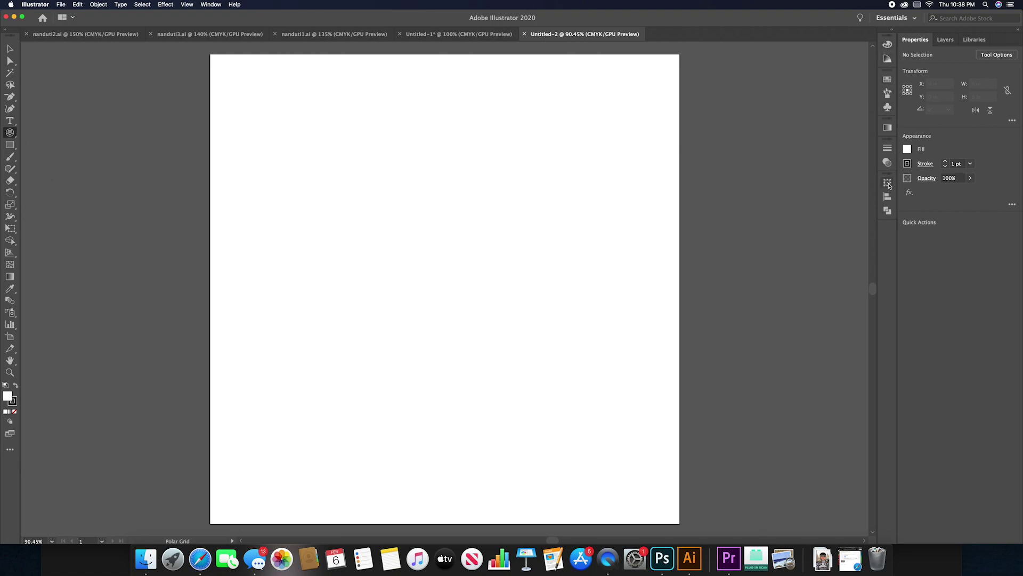
Step: Look through the symbols, stroke and transparency settings and leave the Pathfinder operations open
click(888, 108)
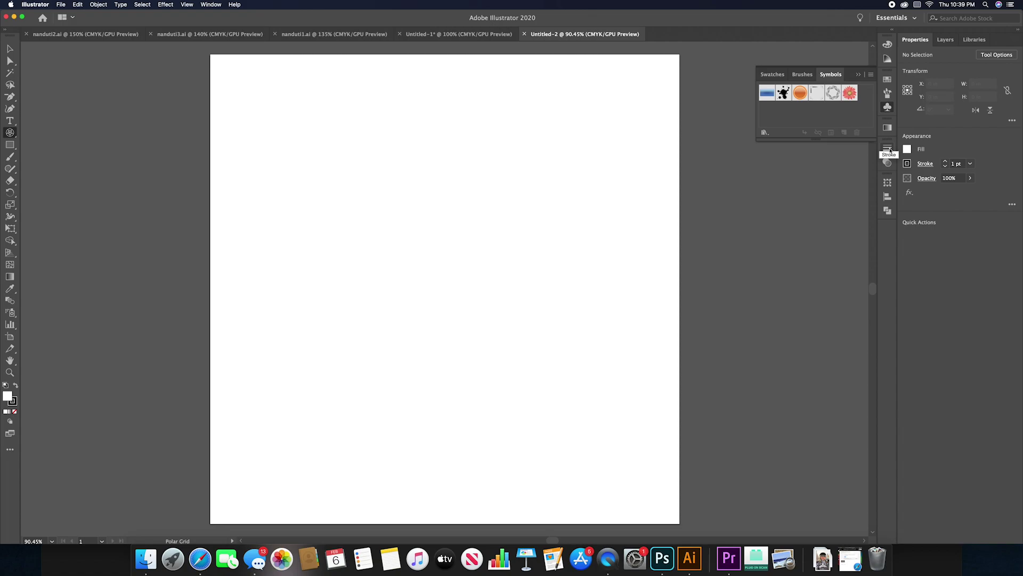
click(888, 149)
click(821, 172)
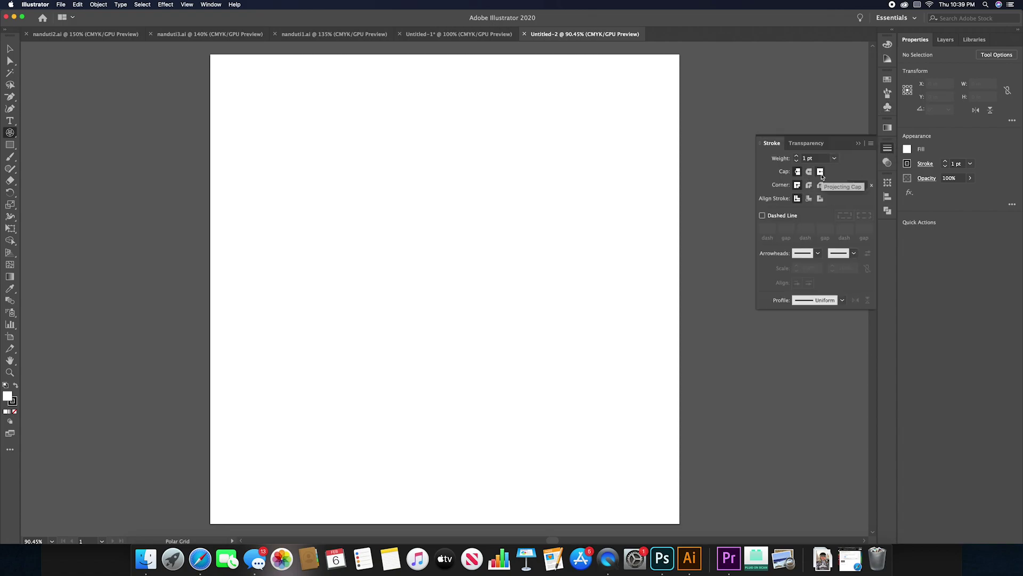
click(887, 163)
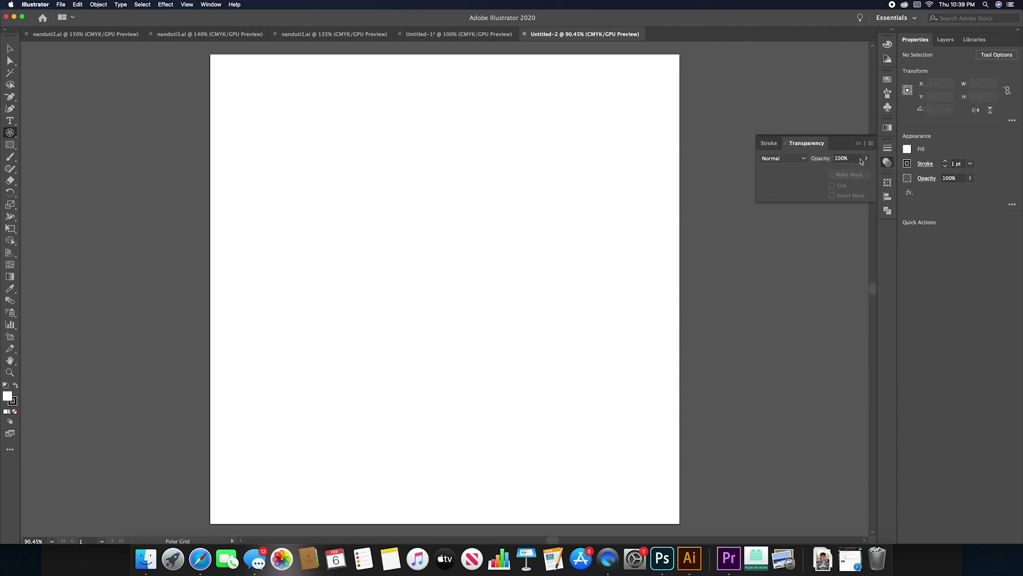
click(888, 210)
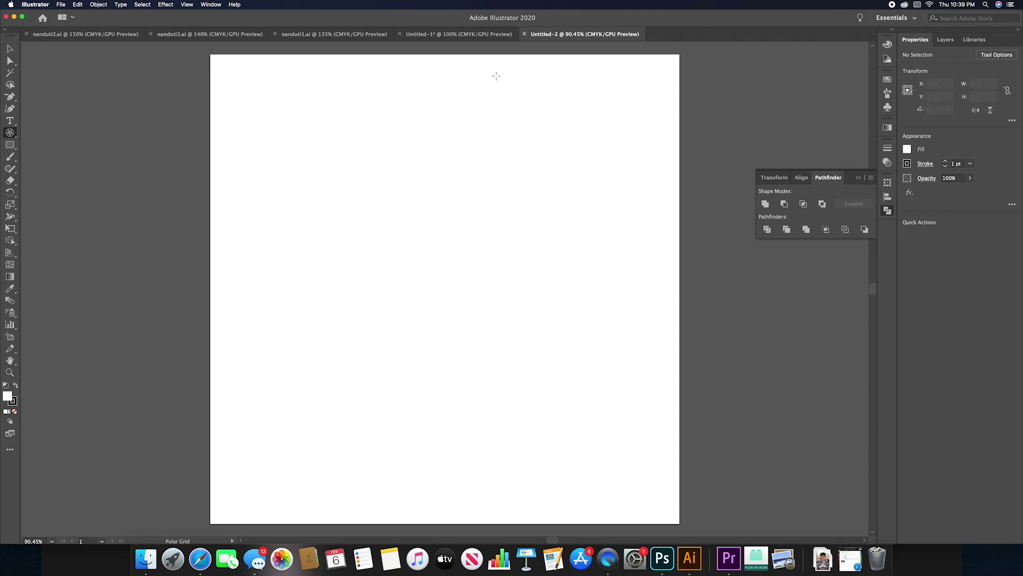
Step: Configure the Polar Grid tool with 4 concentric dividers and 8 radial dividers
click(9, 133)
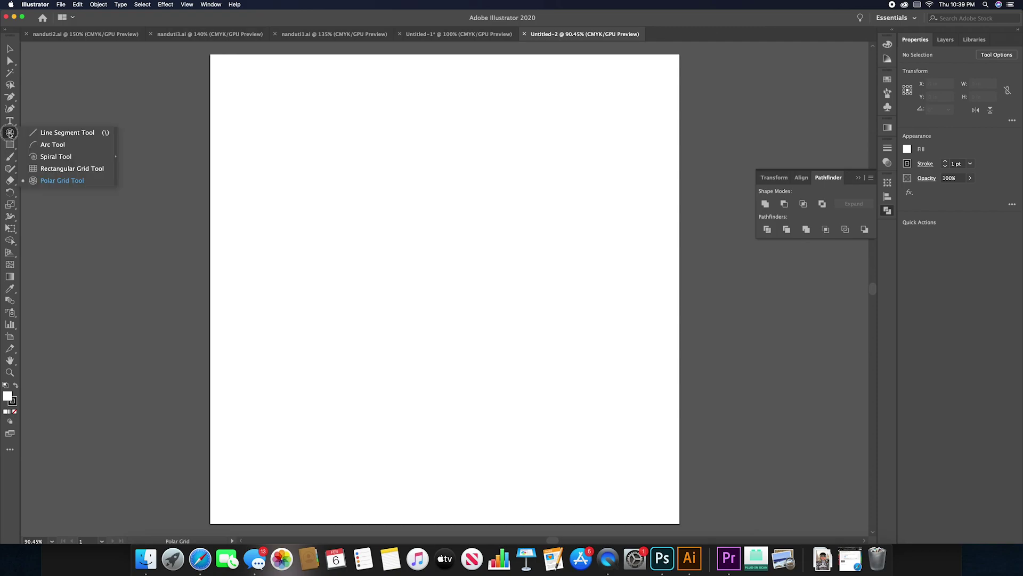
double_click(10, 133)
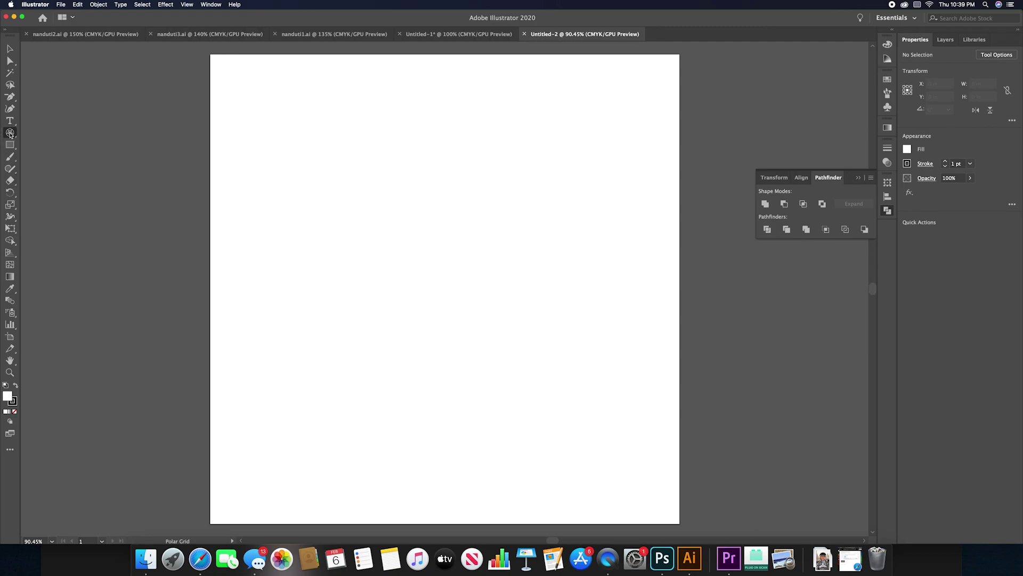
drag(447, 150, 428, 139)
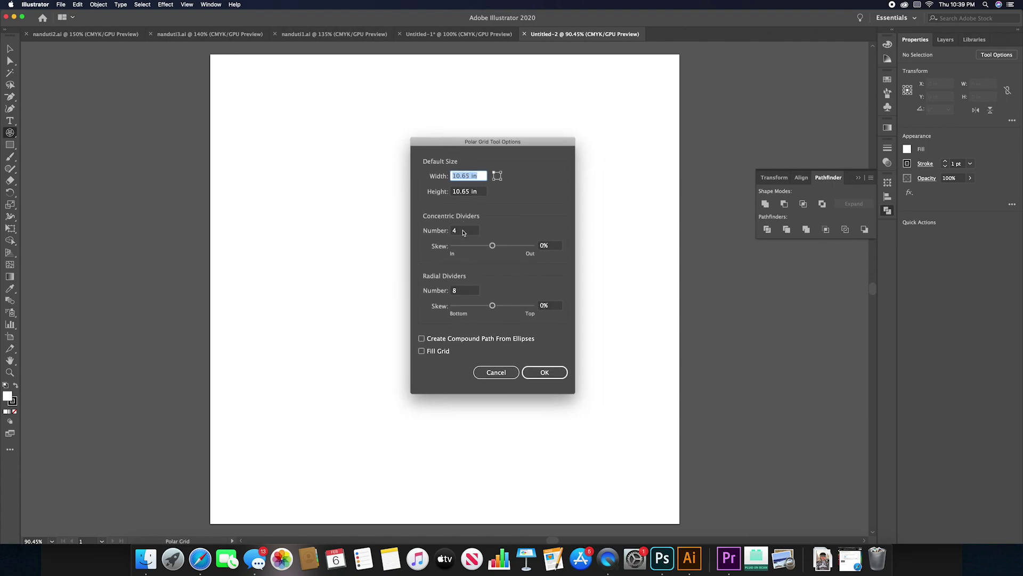
drag(463, 233, 445, 232)
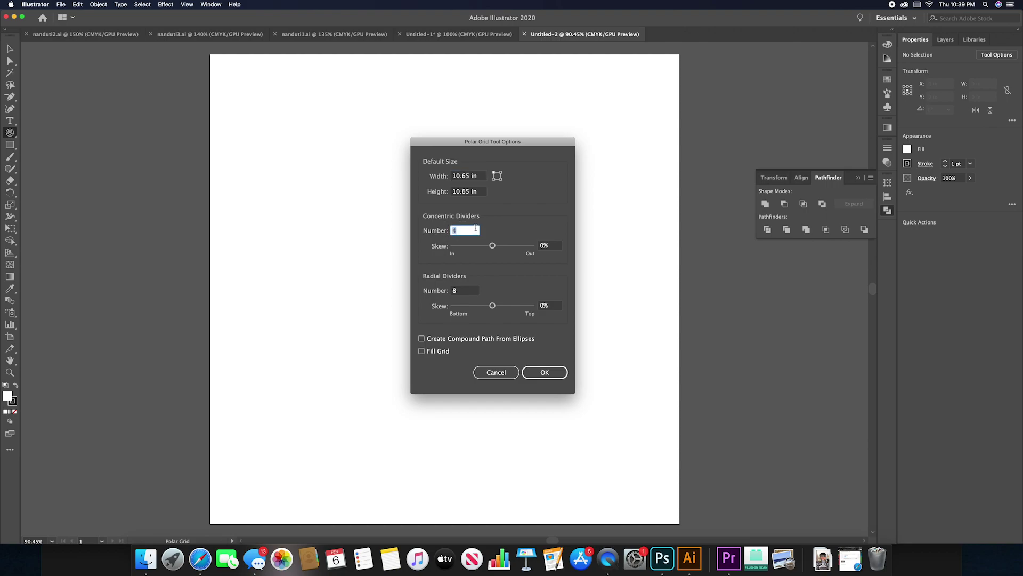
drag(469, 292, 453, 290)
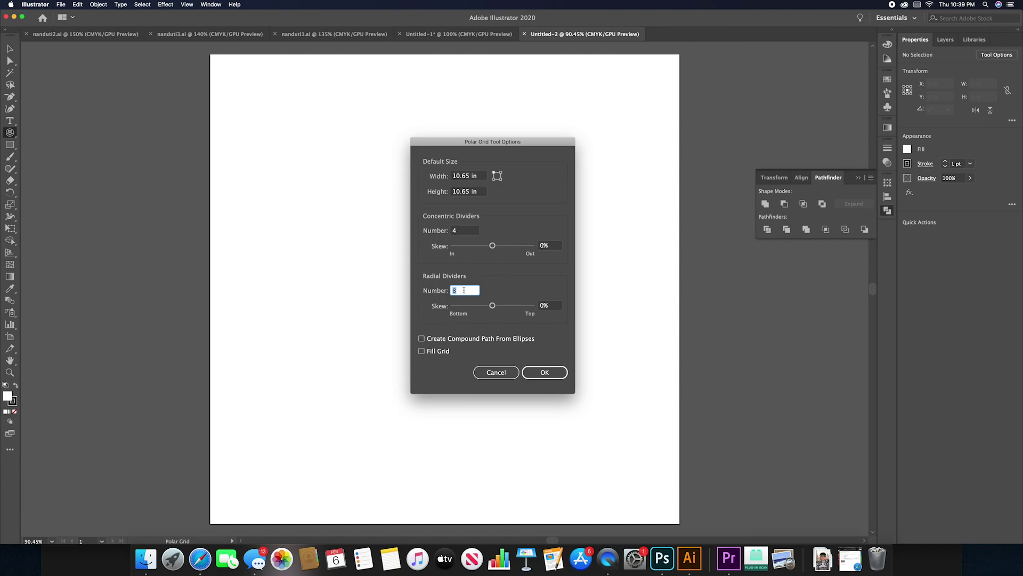
click(543, 372)
click(545, 372)
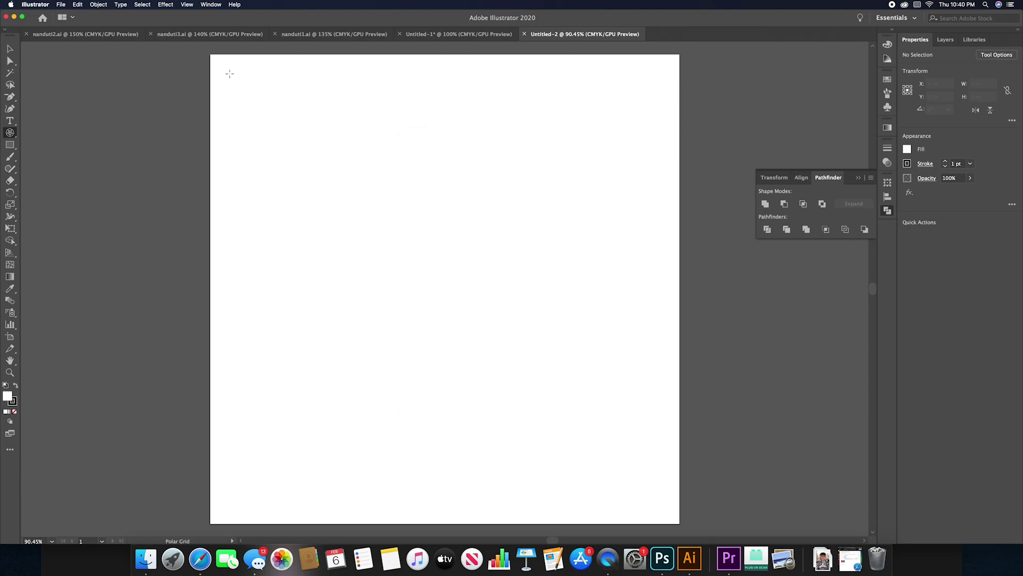
Step: Draw a circular polar grid about 10.78 in across that fills most of the artboard
mouse_move(230, 74)
mouse_down()
mouse_move(368, 182)
mouse_move(420, 253)
mouse_move(434, 303)
mouse_move(494, 404)
mouse_move(565, 496)
mouse_up()
scroll(511, 395, down, 2)
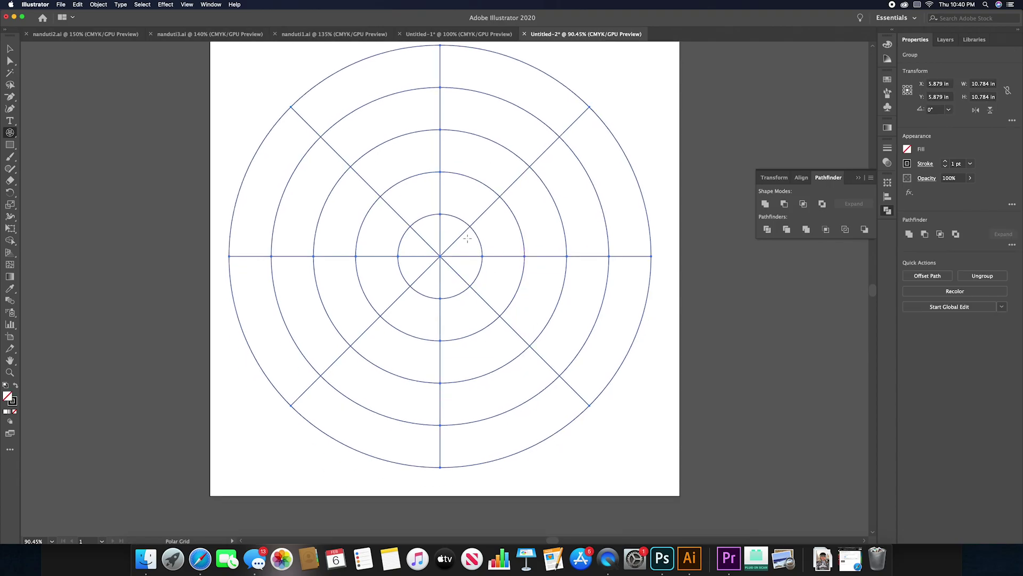
scroll(478, 237, up, 3)
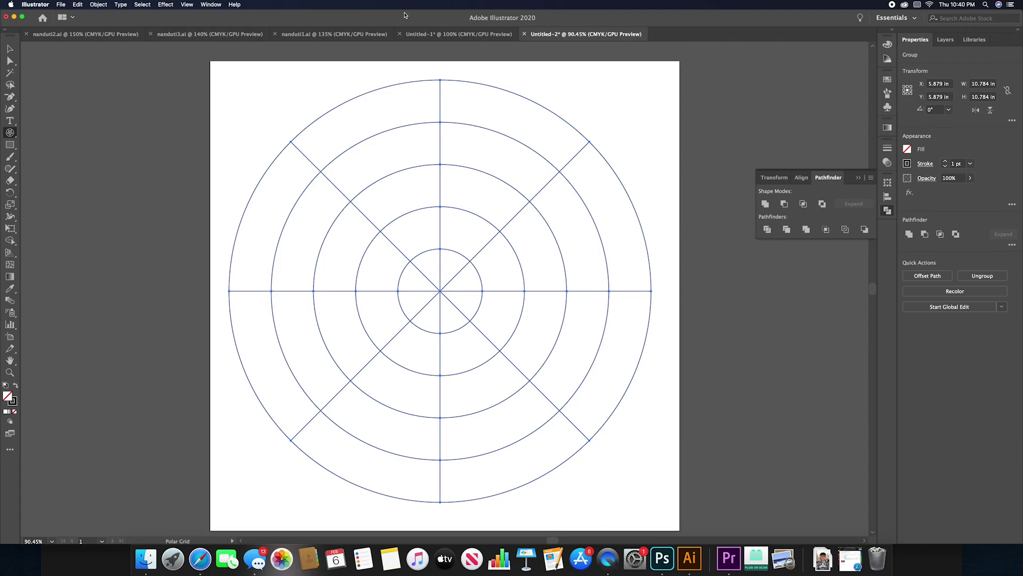
Step: Select the whole polar grid and split it into separate pieces with the Pathfinder Divide operation
click(11, 49)
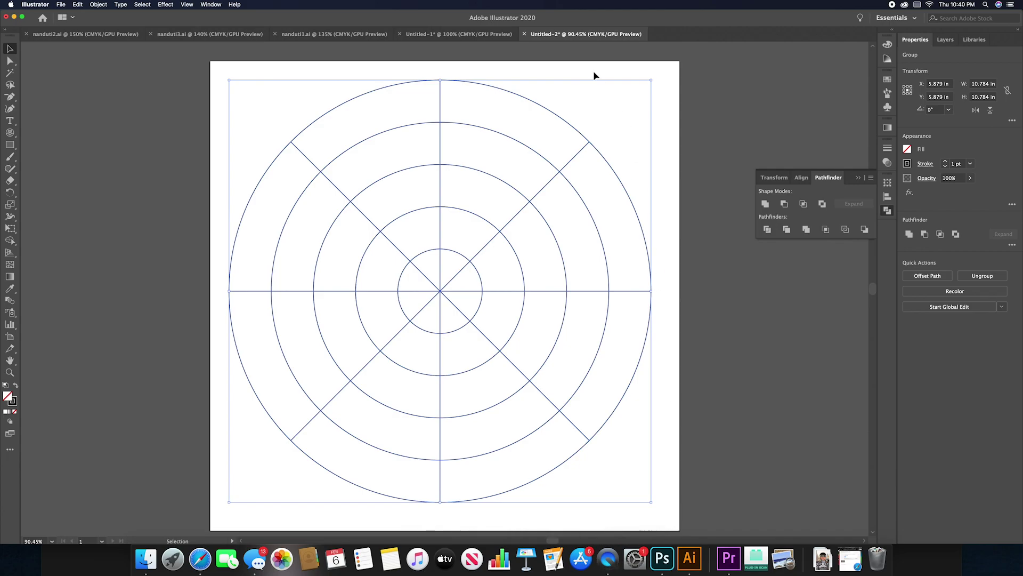
click(381, 77)
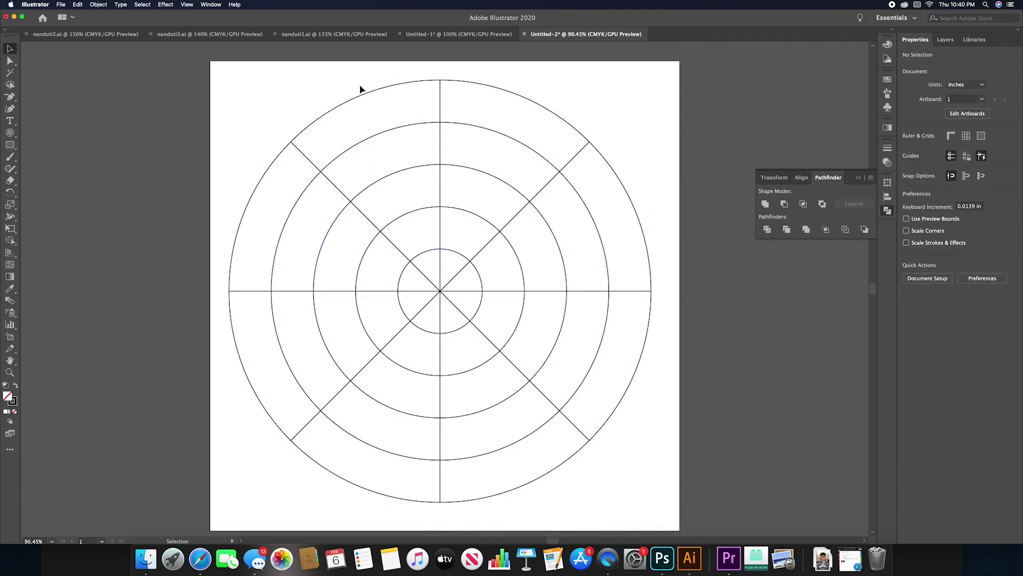
click(373, 91)
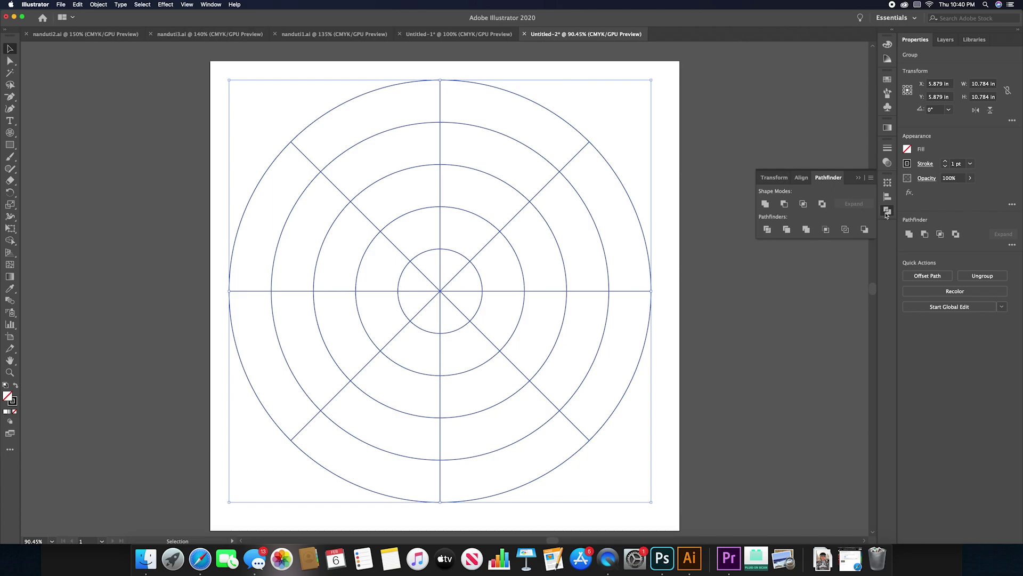
click(211, 4)
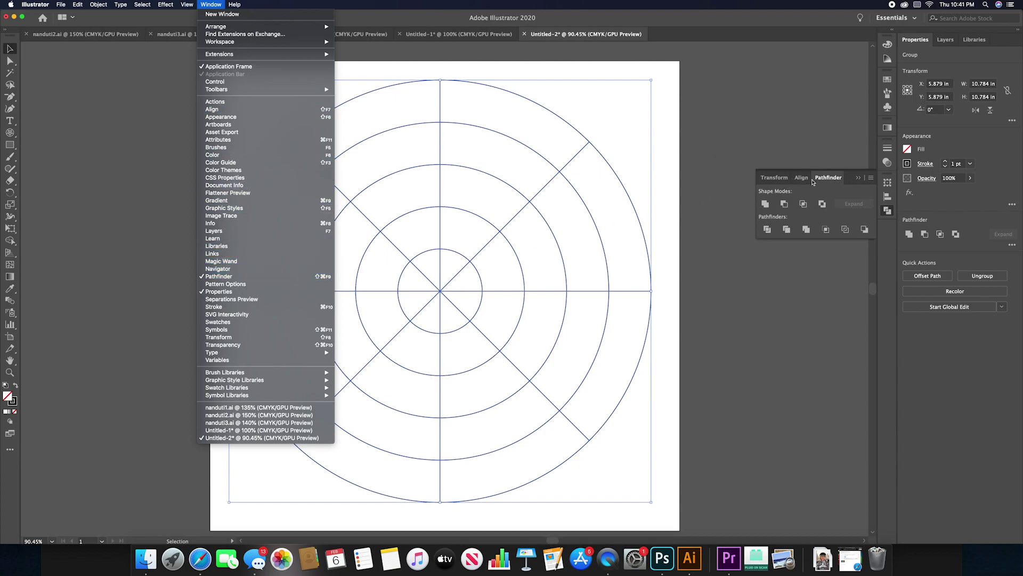
click(829, 189)
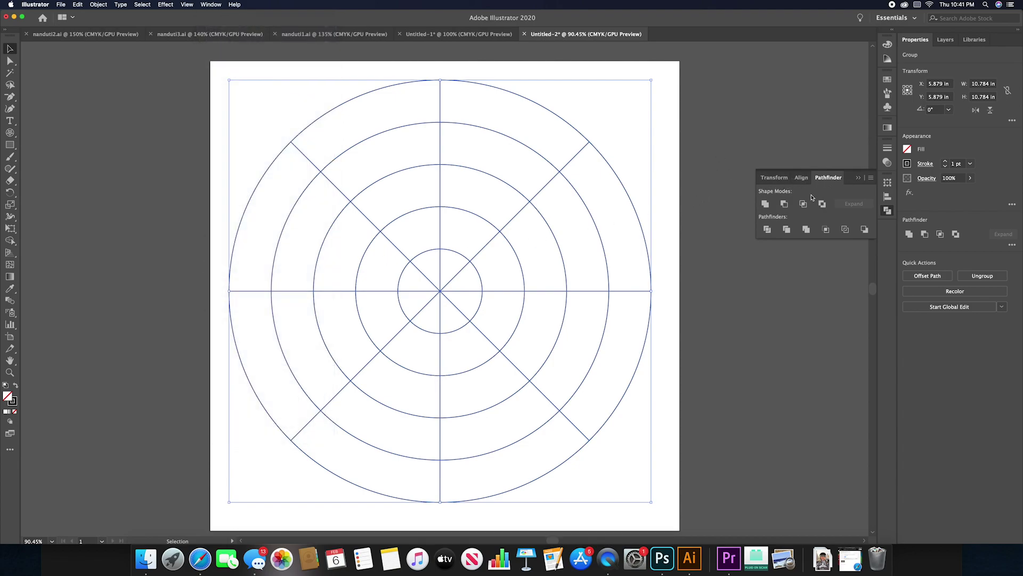
click(768, 229)
click(767, 229)
Step: Expand the polar grid's fill and stroke, and ungroup the result
click(99, 5)
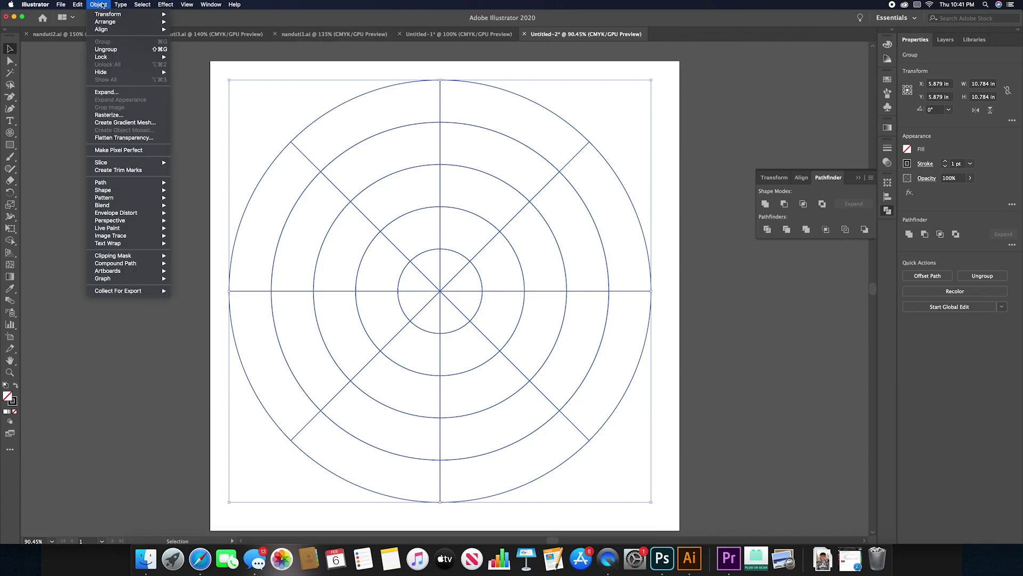
click(107, 93)
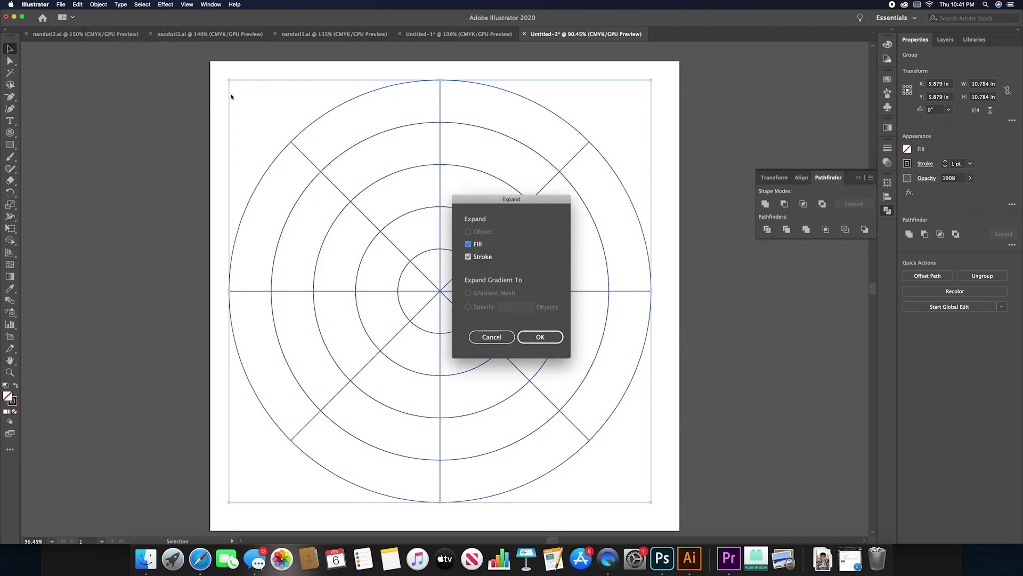
click(541, 338)
click(541, 337)
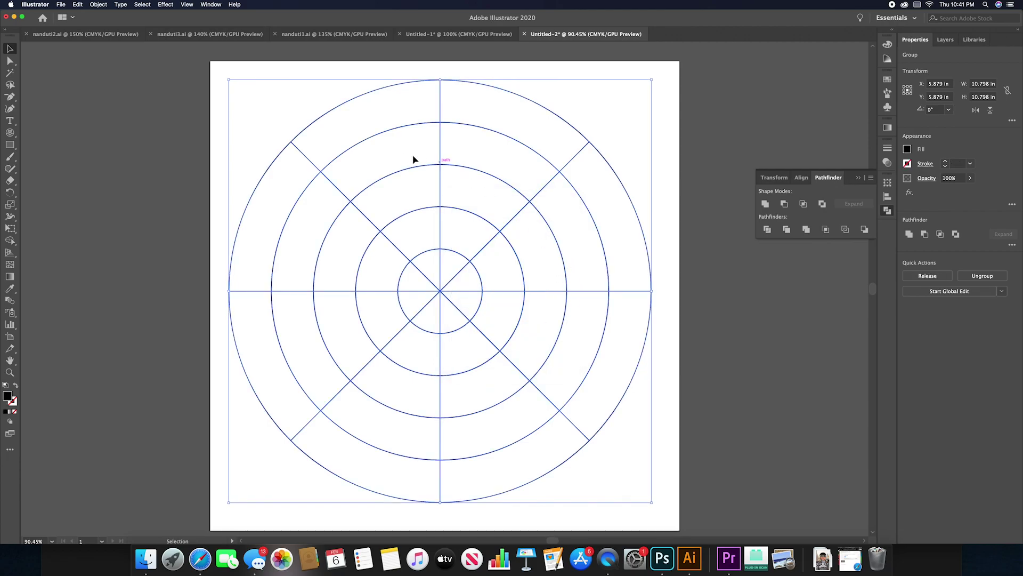
click(93, 5)
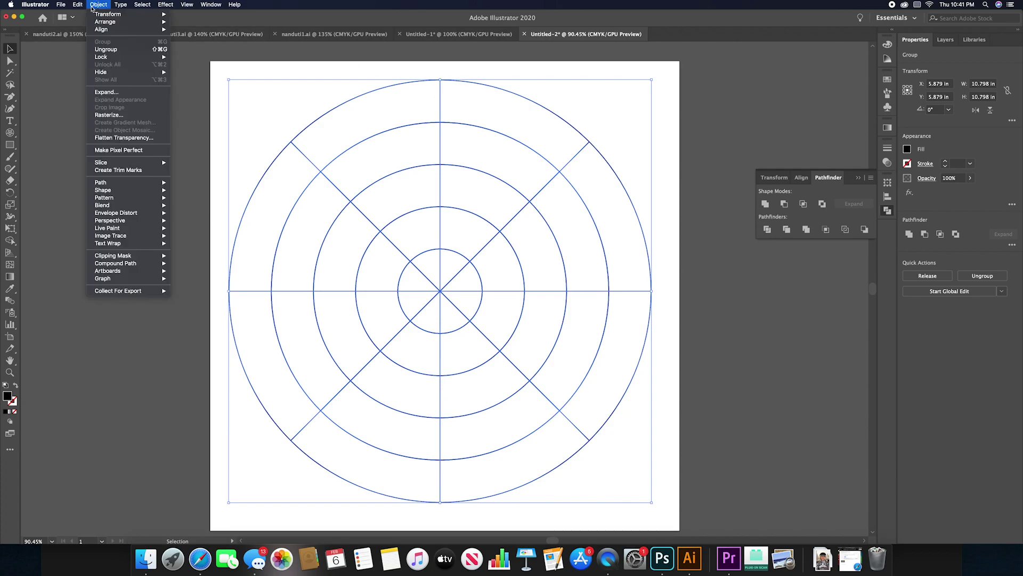
click(106, 49)
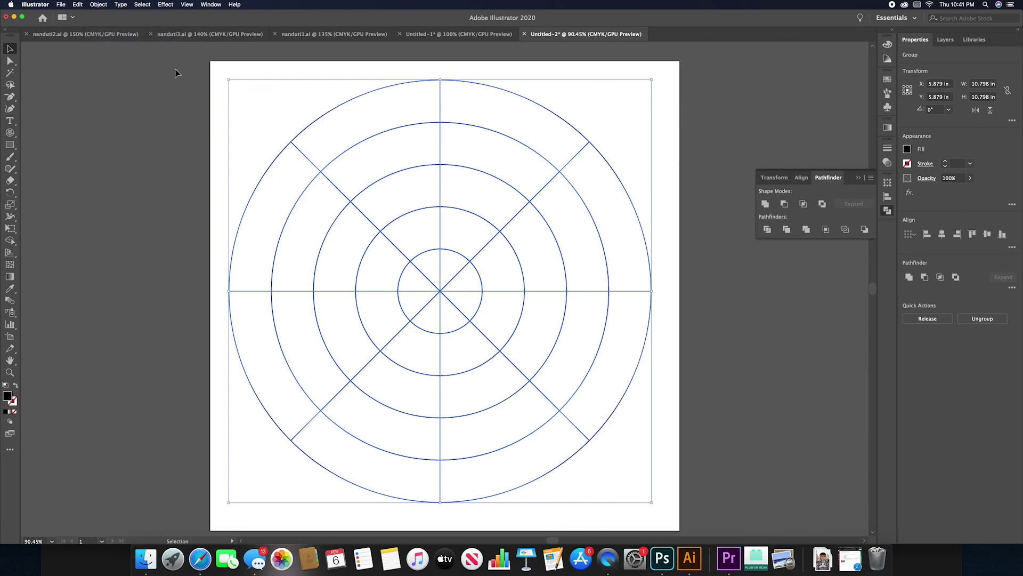
Step: Delete the left half of the polar grid up to its vertical centre line using Direct Selection
click(13, 62)
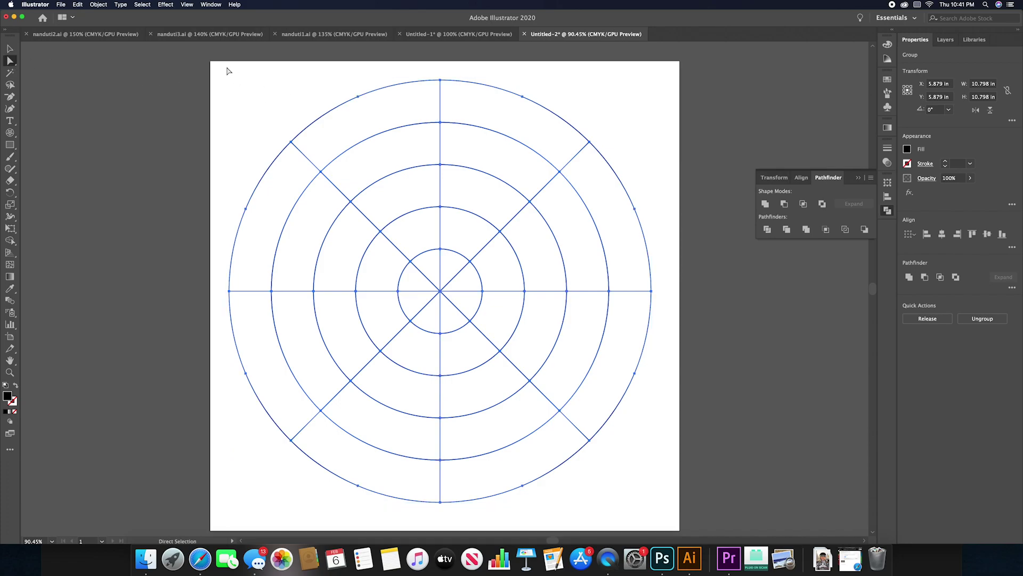
drag(216, 67, 436, 516)
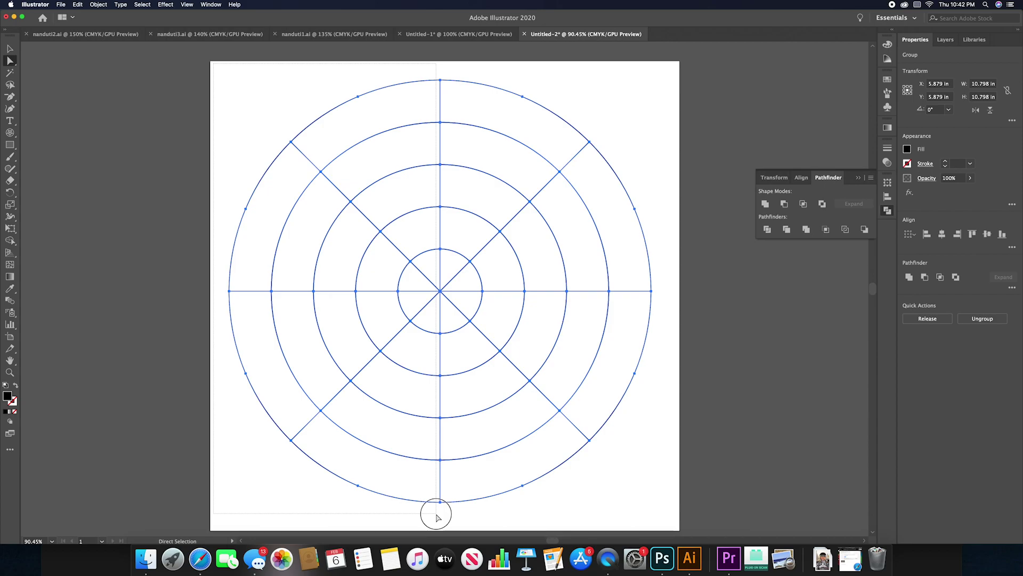
drag(436, 514, 438, 515)
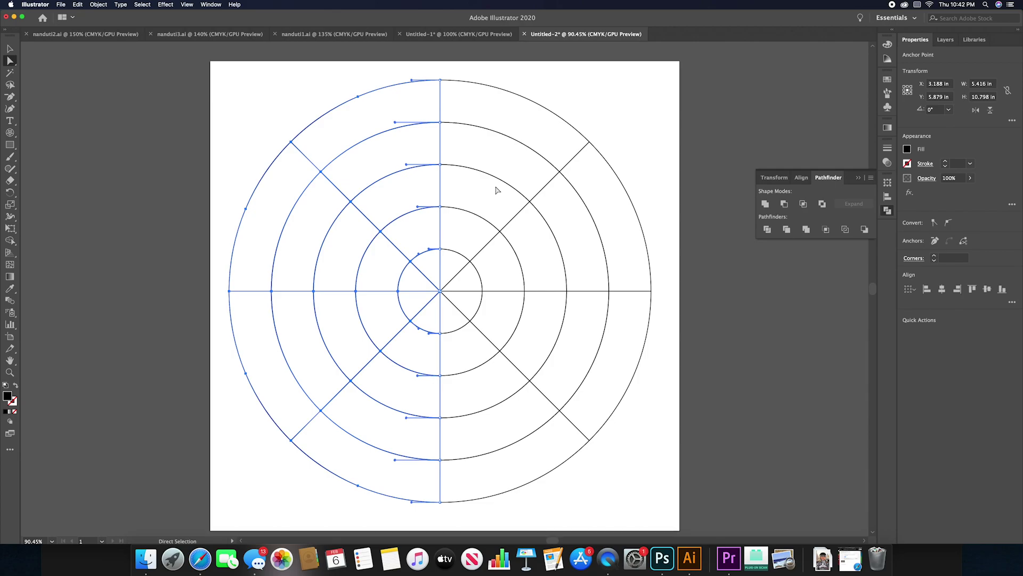
key(Delete)
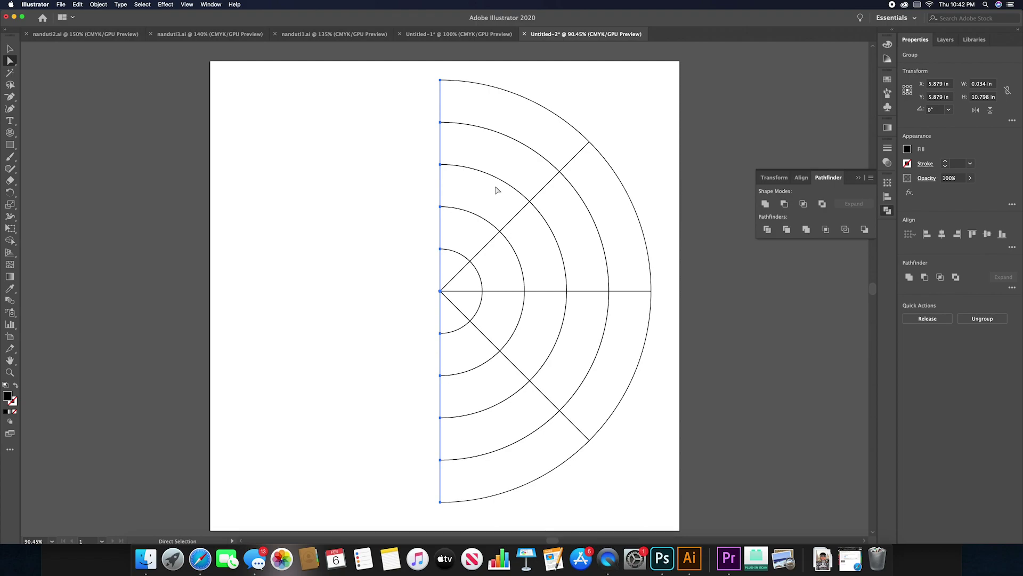
click(496, 191)
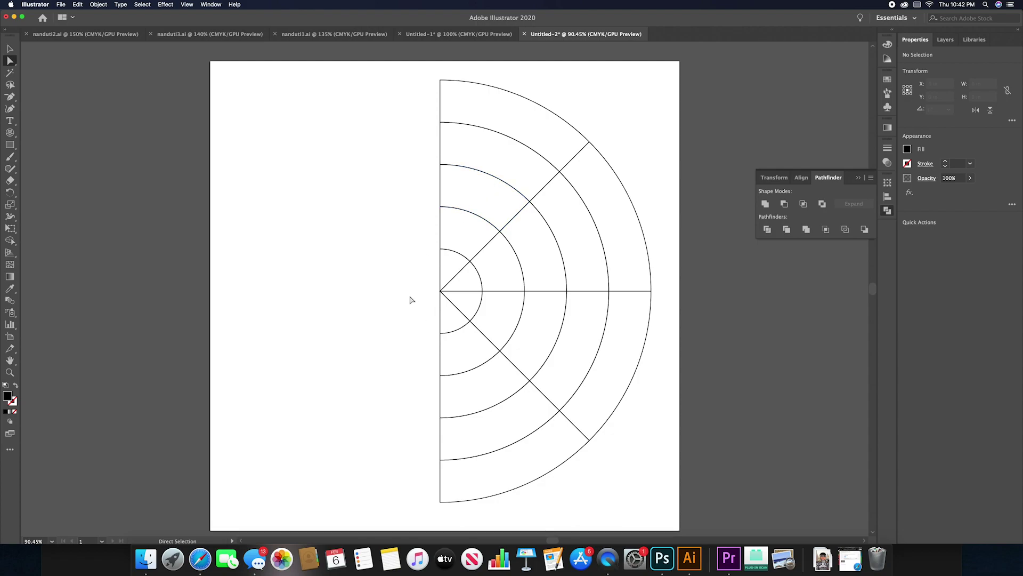
Step: Delete the lower quarter of the half polar grid, up to its horizontal centre line
drag(413, 298, 661, 515)
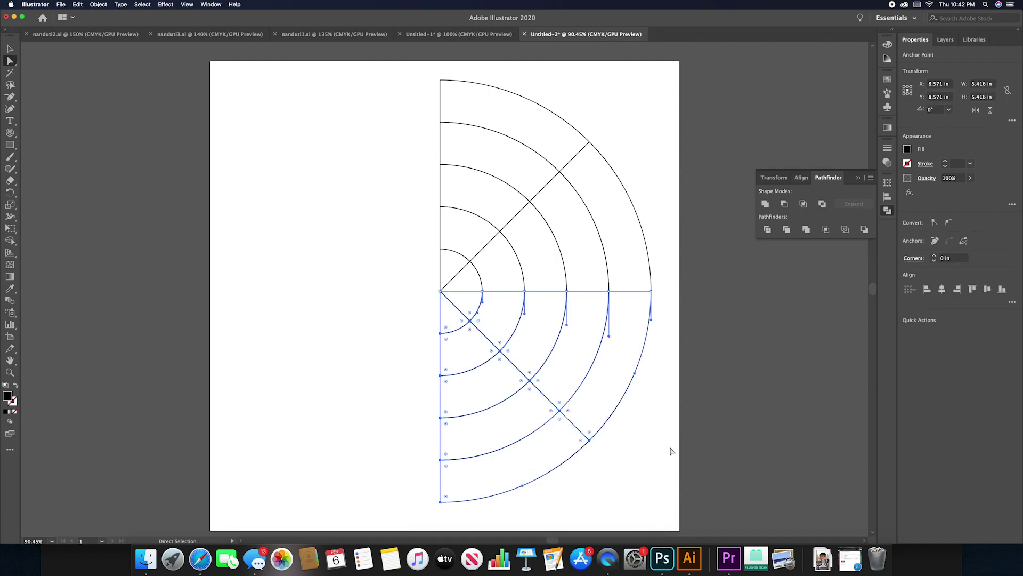
key(Delete)
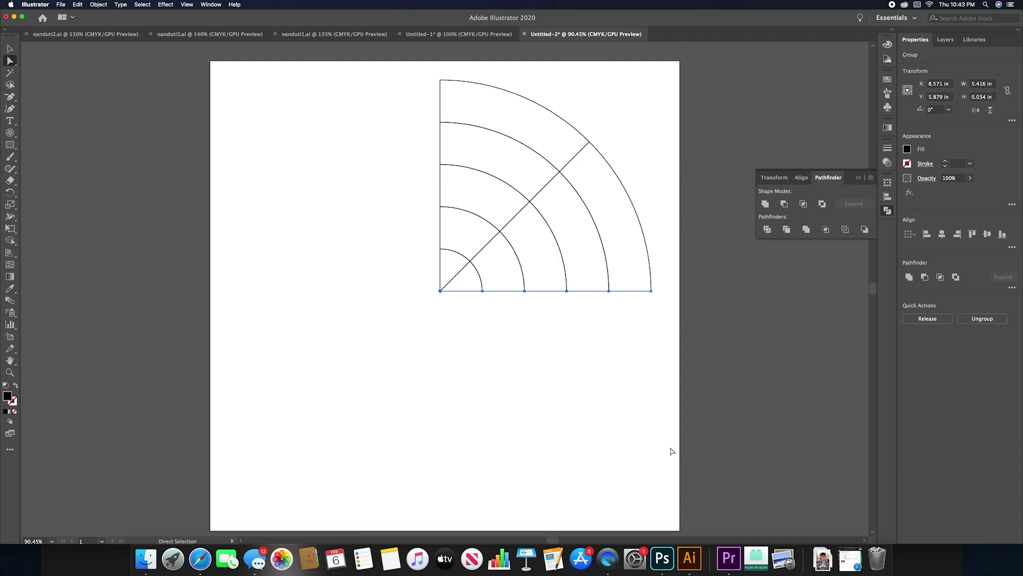
click(672, 452)
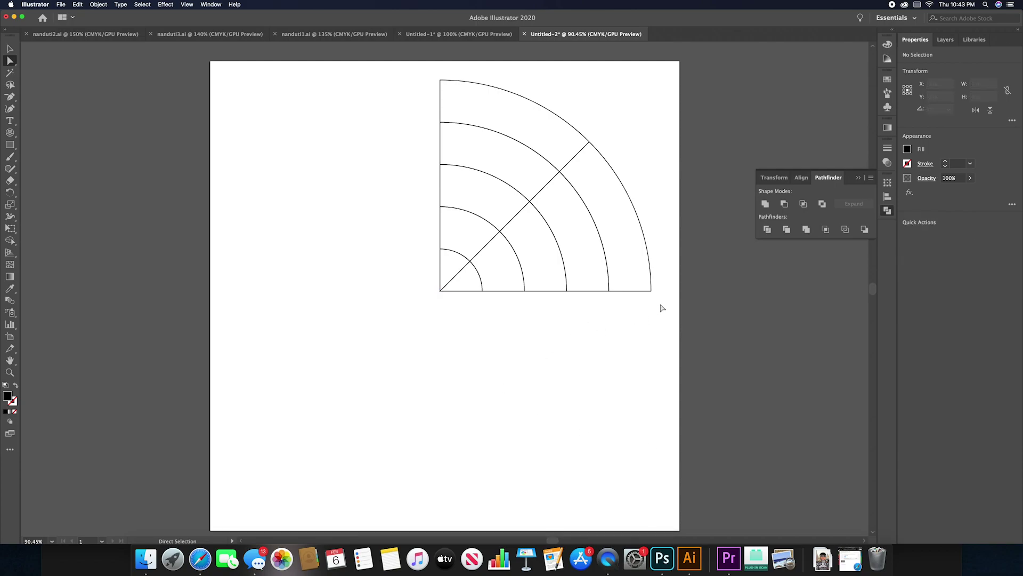
Step: Delete the lower slice of the remaining quarter and its leftover outer anchor point, leaving only the slice beside the vertical centre line
drag(662, 303, 477, 290)
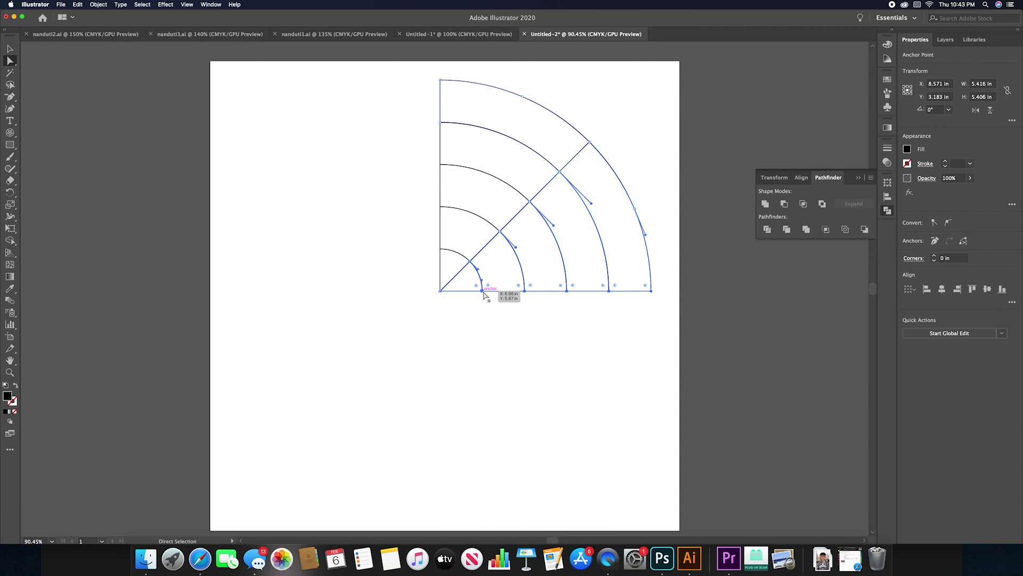
key(Delete)
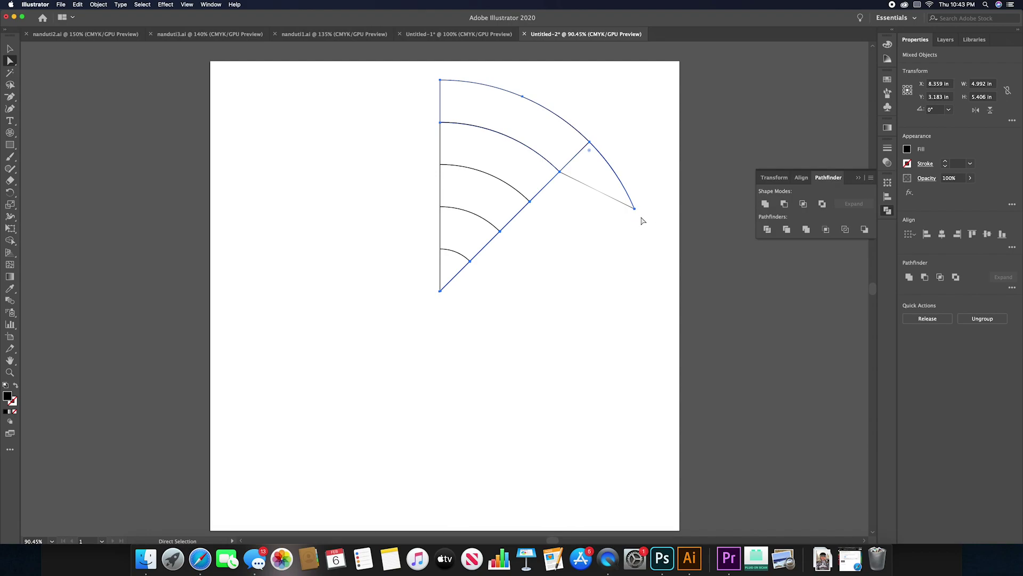
drag(643, 220, 618, 199)
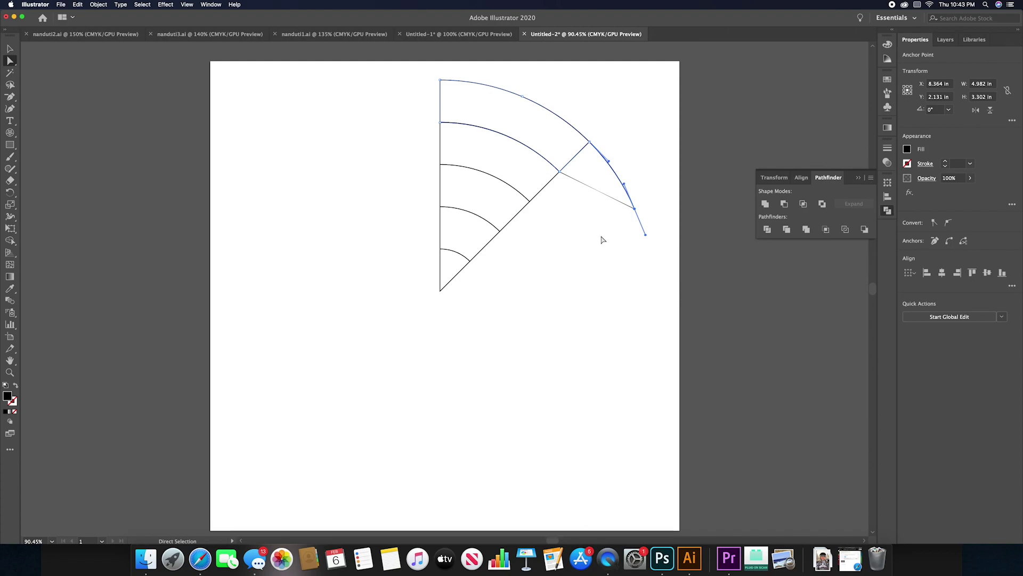
key(Delete)
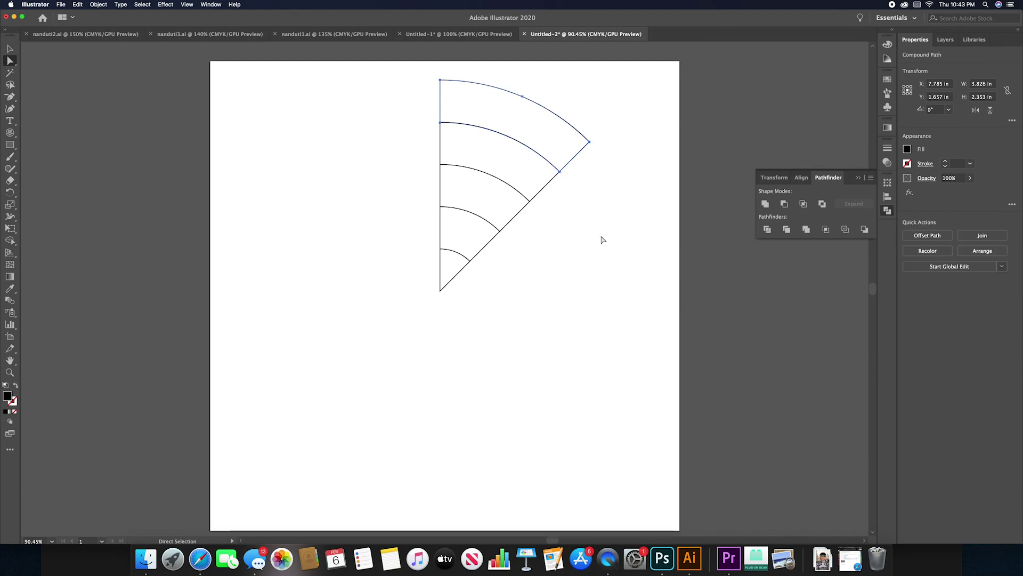
click(9, 48)
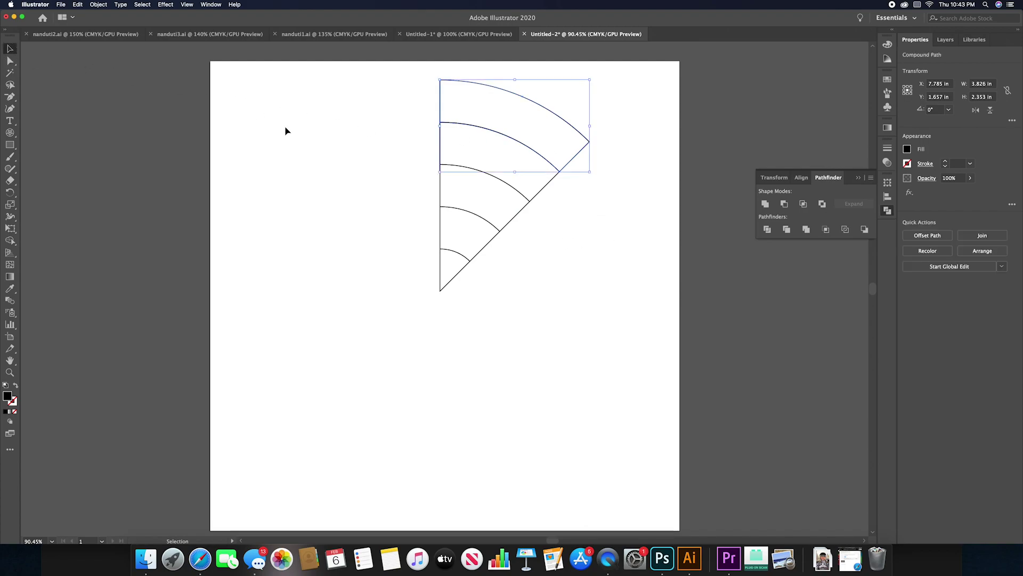
click(315, 121)
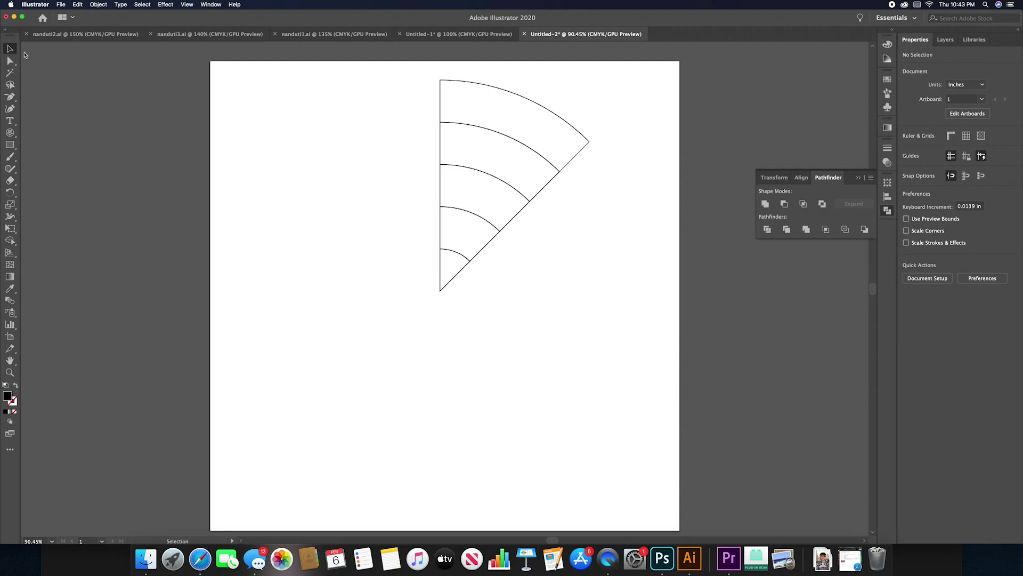
Step: Select the whole remaining slice and add it to the document's symbols
click(411, 71)
drag(412, 71, 607, 305)
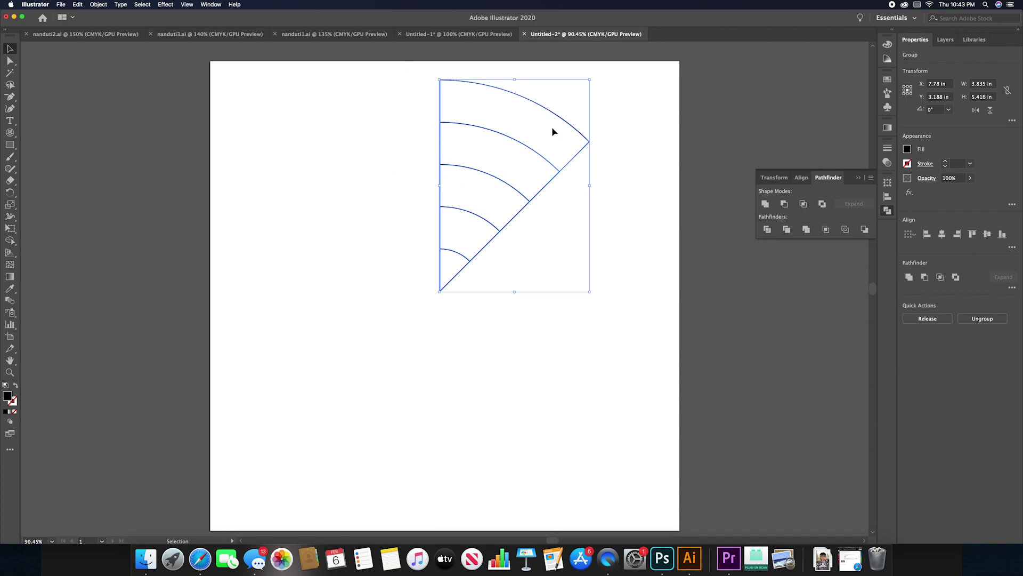
click(888, 108)
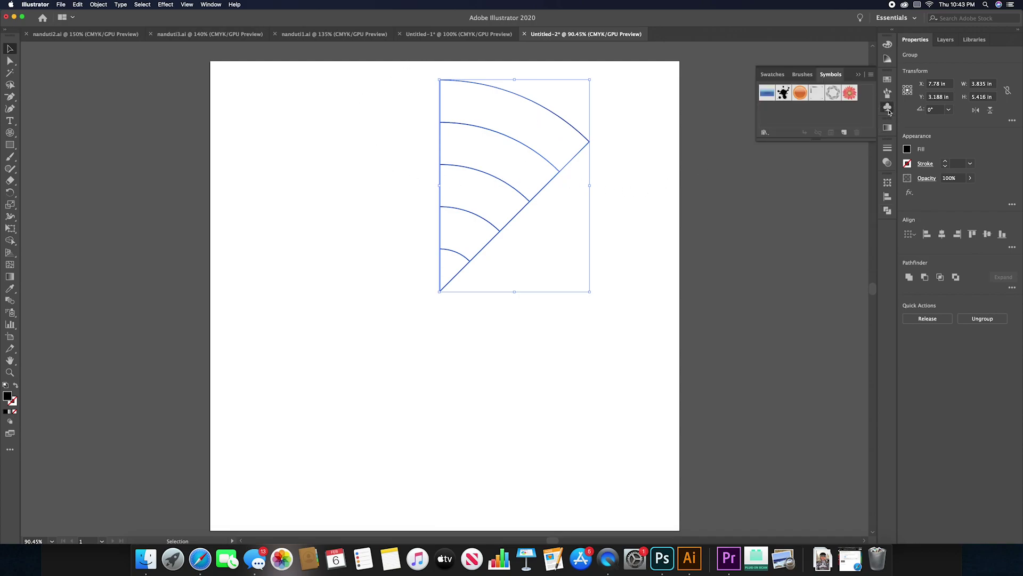
click(512, 140)
drag(512, 141, 787, 118)
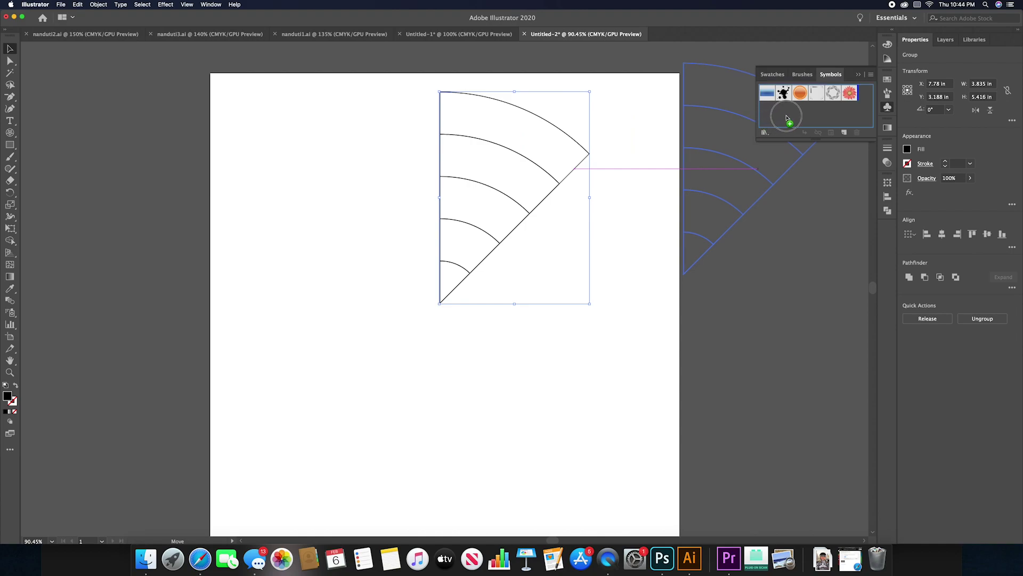
drag(786, 119, 788, 118)
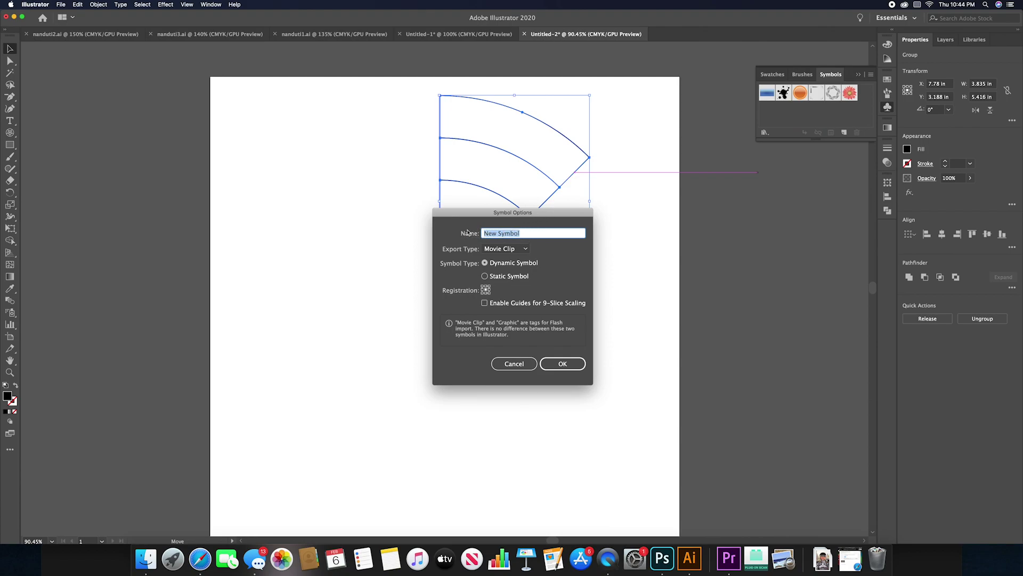
Step: Name the new symbol "piece of pie", set its export type to Graphic, and create it as a dynamic symbol
click(527, 233)
key(BackSpace)
key(BackSpace)
key(BackSpace)
key(BackSpace)
key(BackSpace)
key(BackSpace)
key(BackSpace)
key(BackSpace)
key(BackSpace)
text(piece of pie)
click(507, 253)
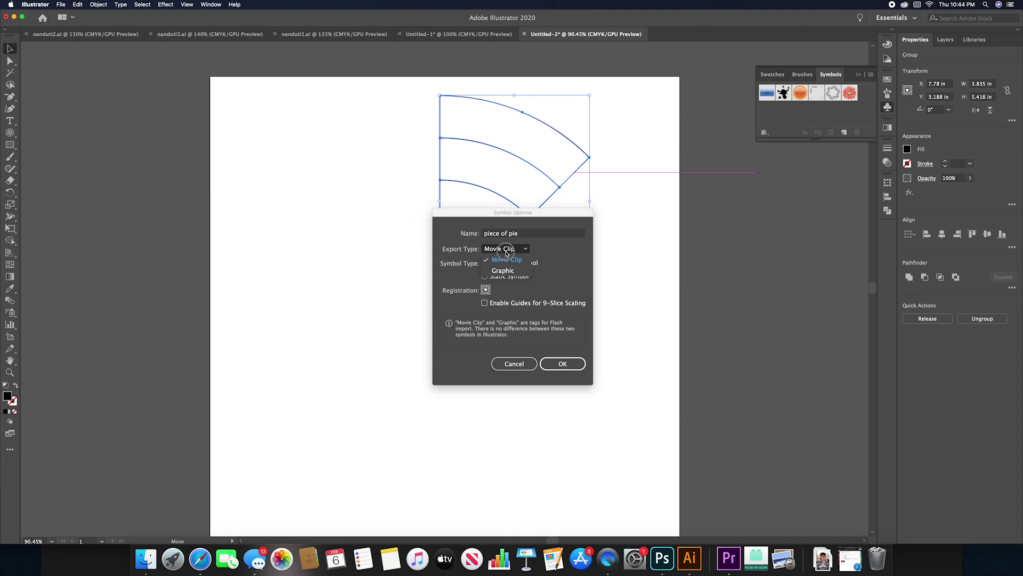
click(507, 270)
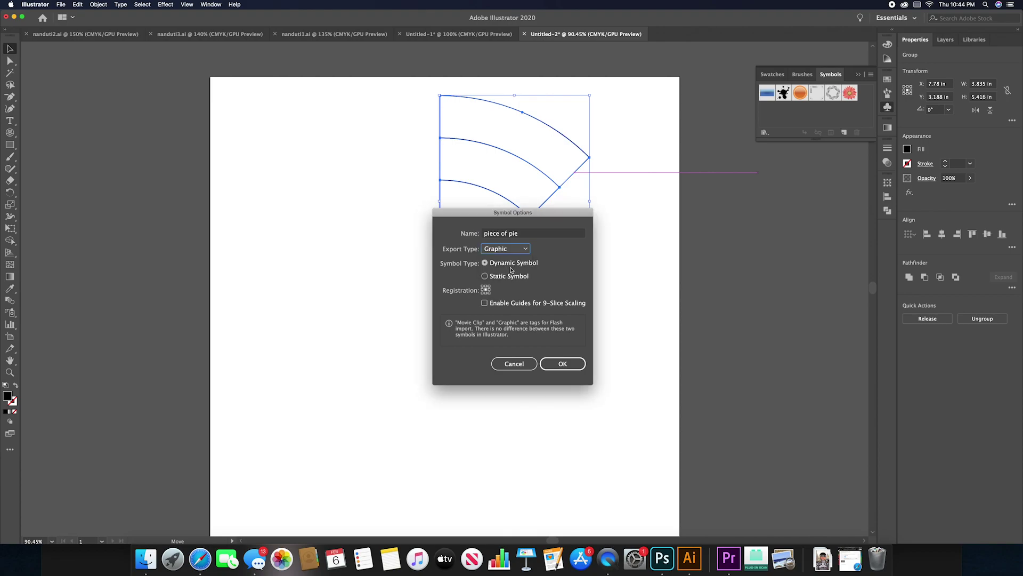
click(571, 368)
click(569, 367)
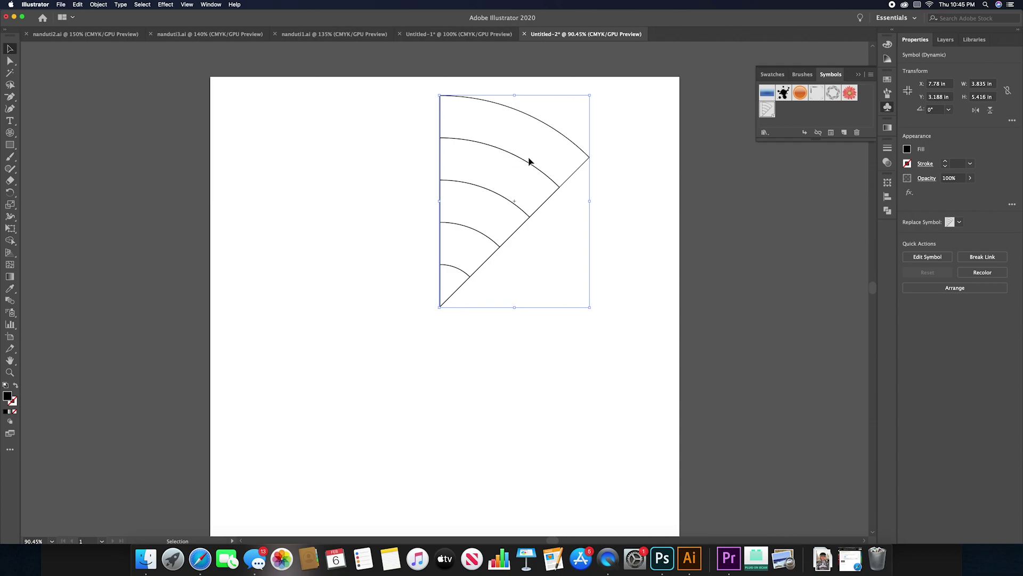
Step: Duplicate the slice symbol in place
key(a)
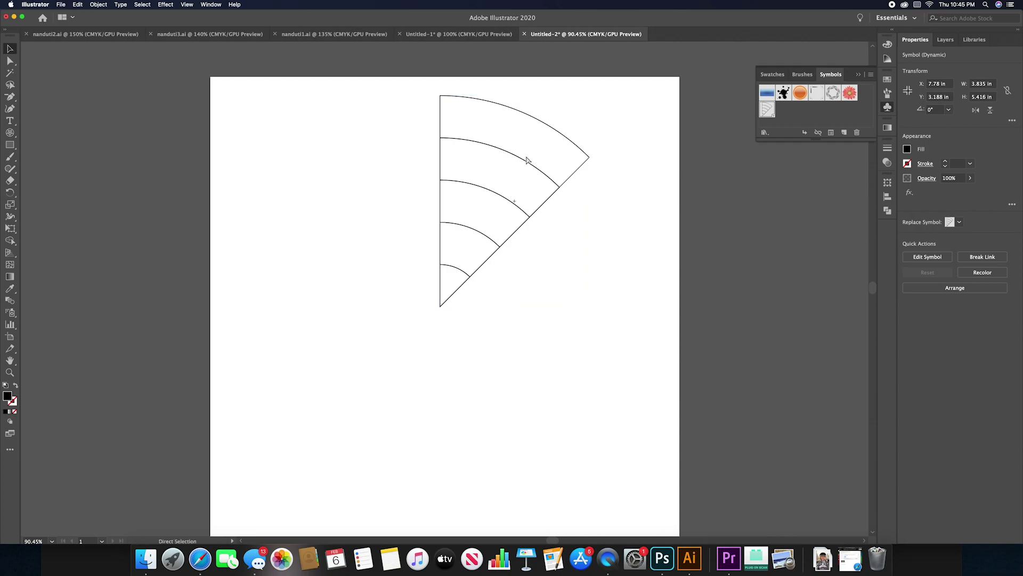
key(v)
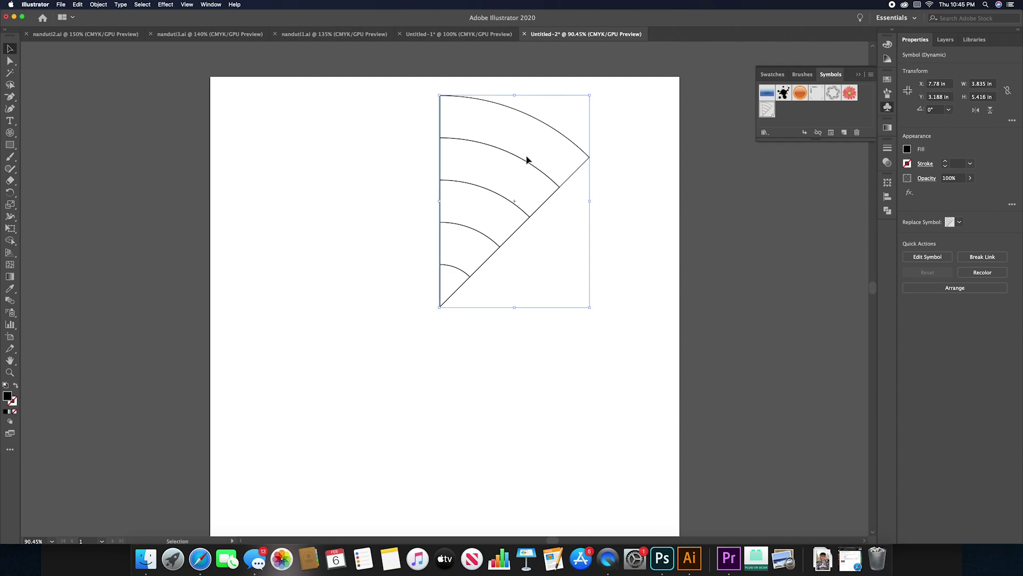
key(a)
key(v)
Step: Reflect the duplicated slice across the vertical axis with the preview on
click(103, 8)
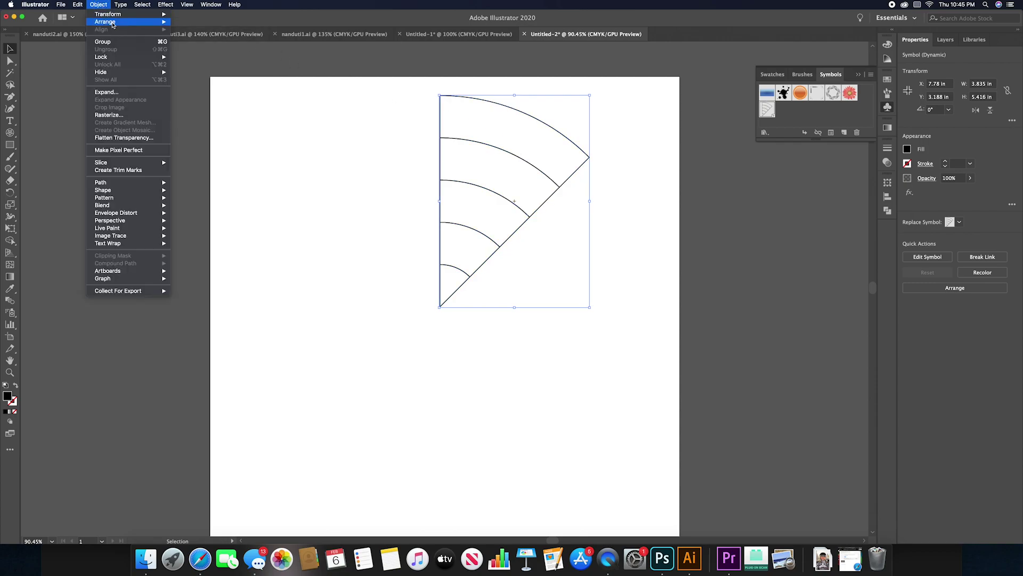
mouse_move(127, 14)
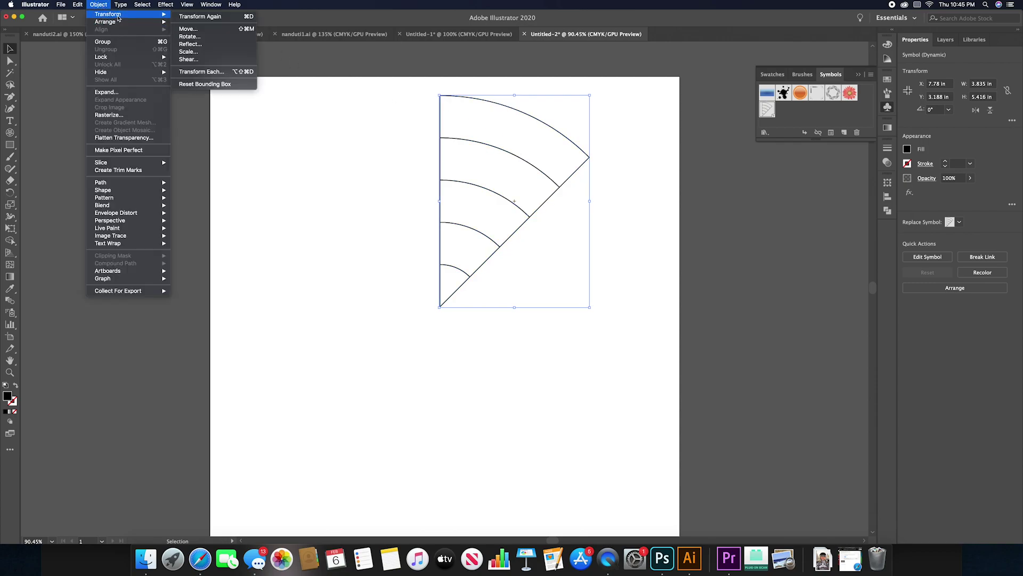
click(195, 44)
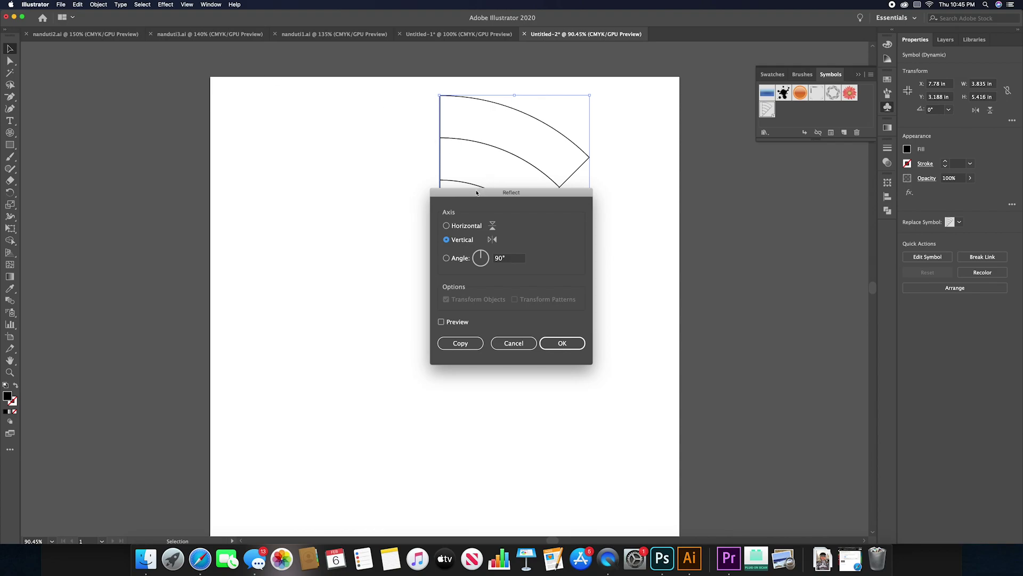
drag(478, 192, 657, 194)
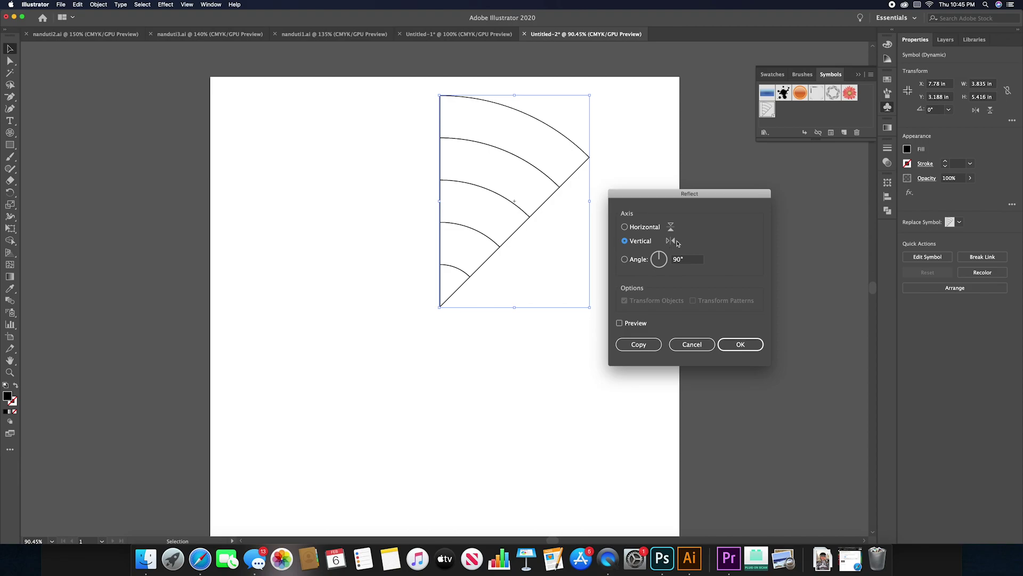
click(620, 323)
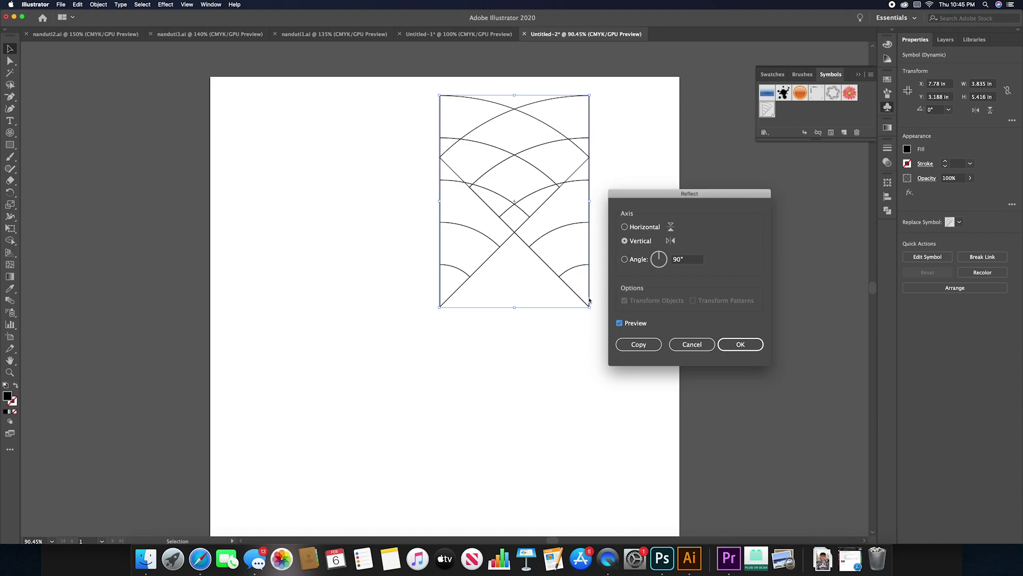
click(749, 347)
click(748, 345)
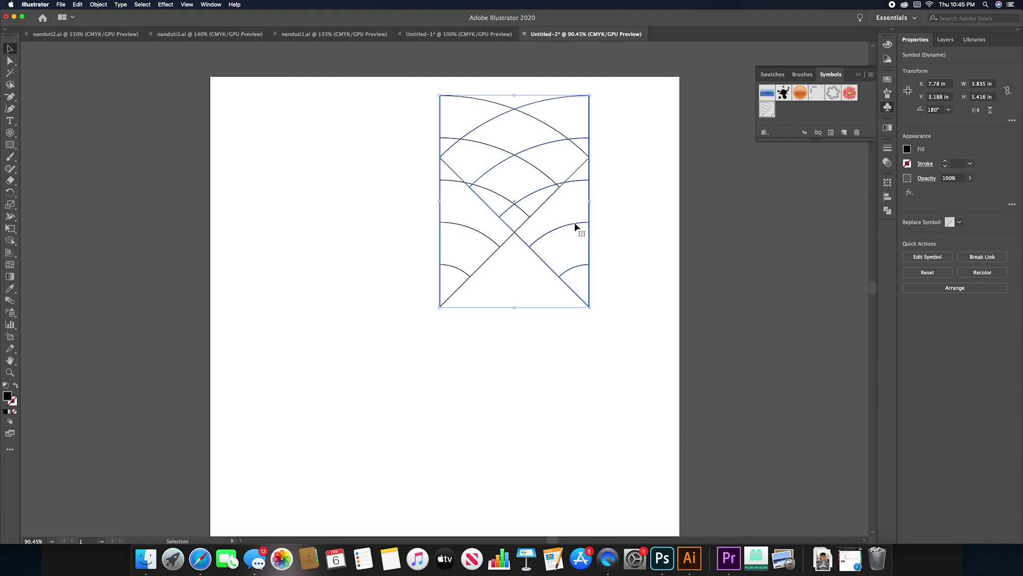
Step: Move the mirrored slice to the left side of the original and nudge it until their vertical edges meet
drag(577, 227, 427, 220)
key(a)
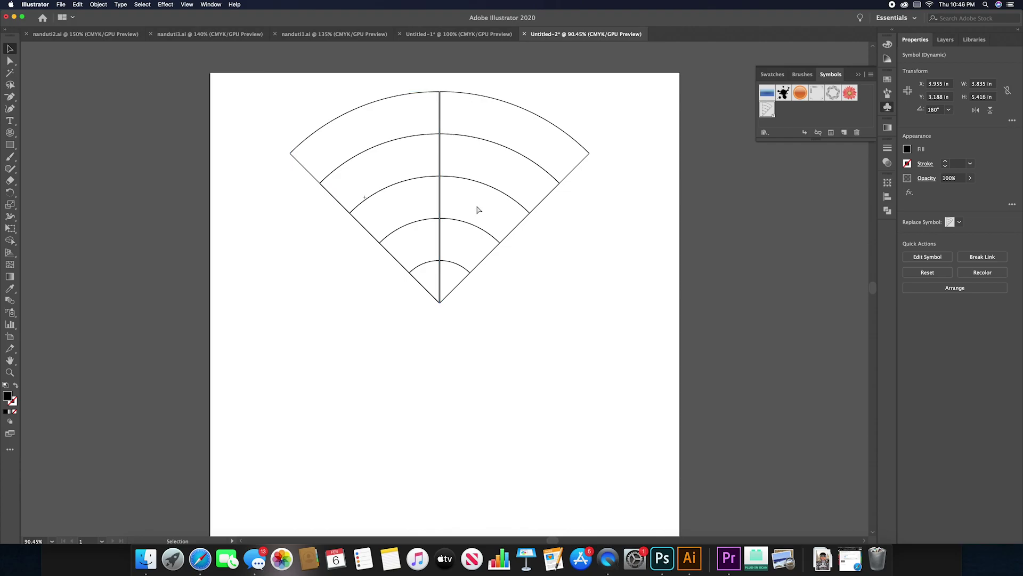
key(super+equal)
key(super+equal)
key(v)
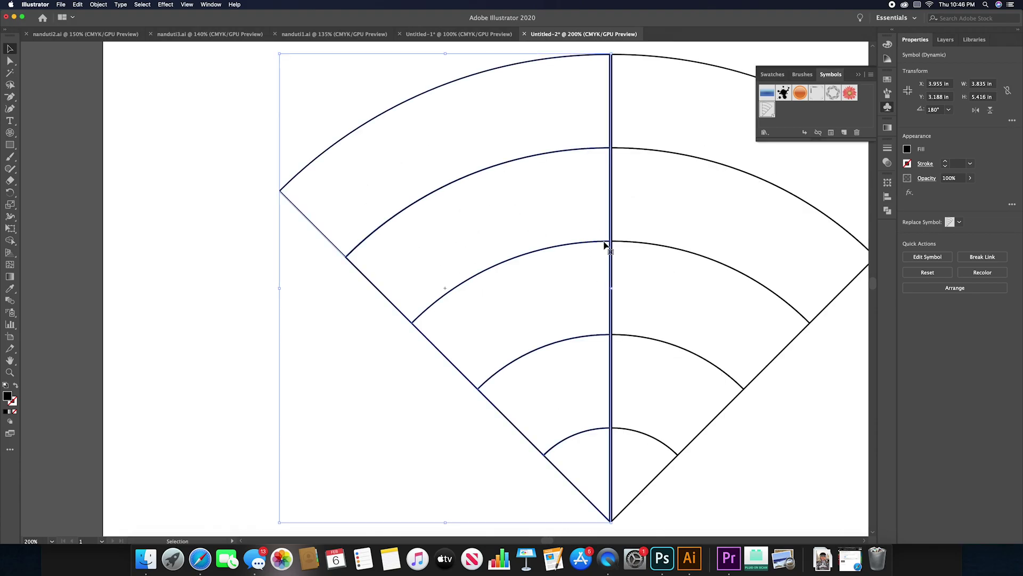
key(Right)
key(Right)
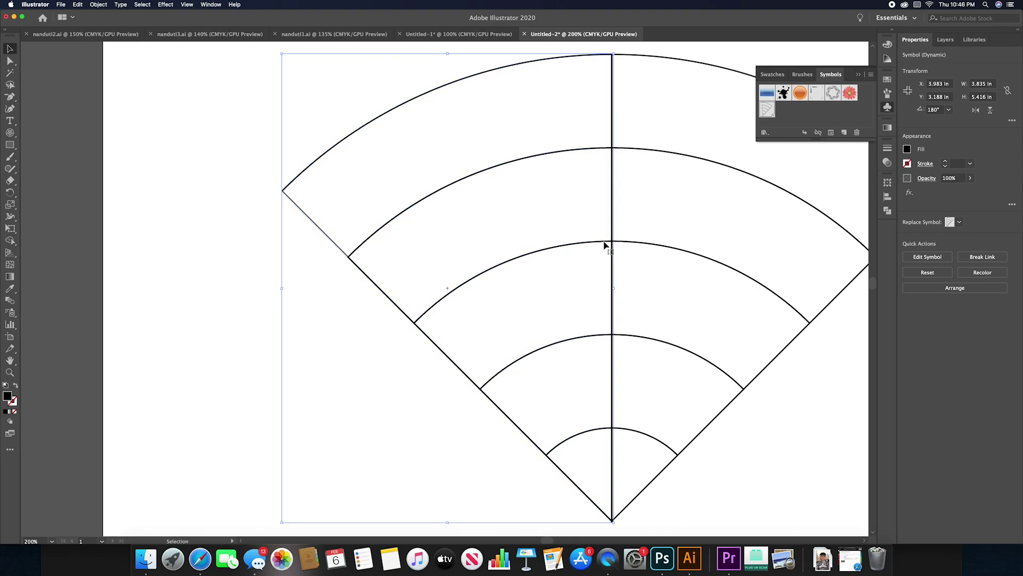
key(Left)
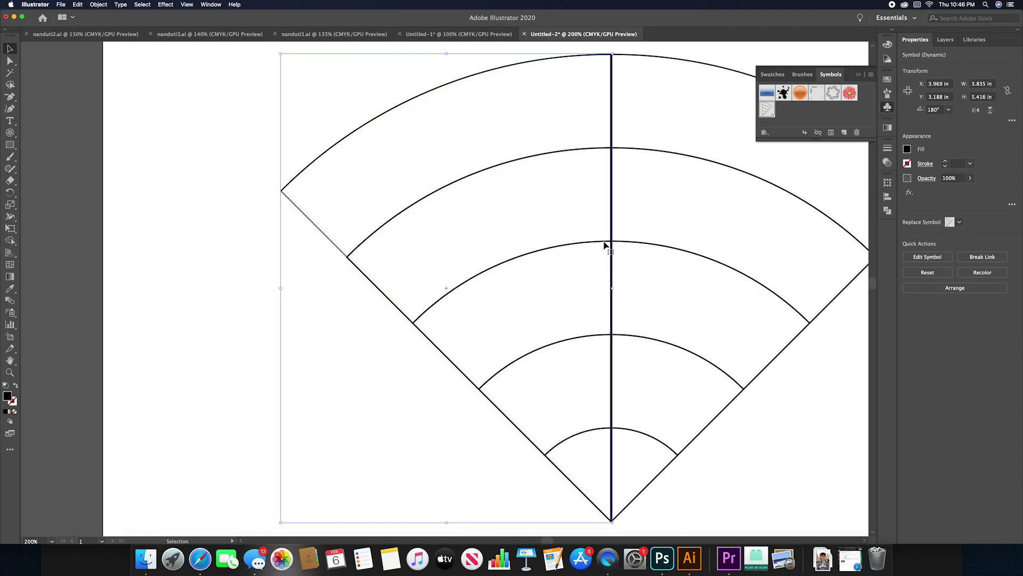
click(789, 370)
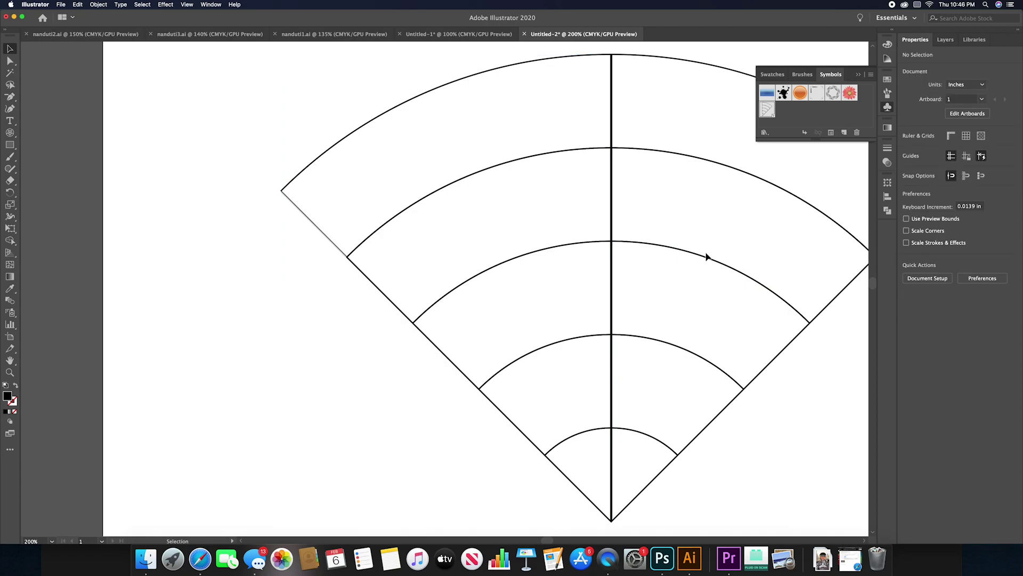
key(super+minus)
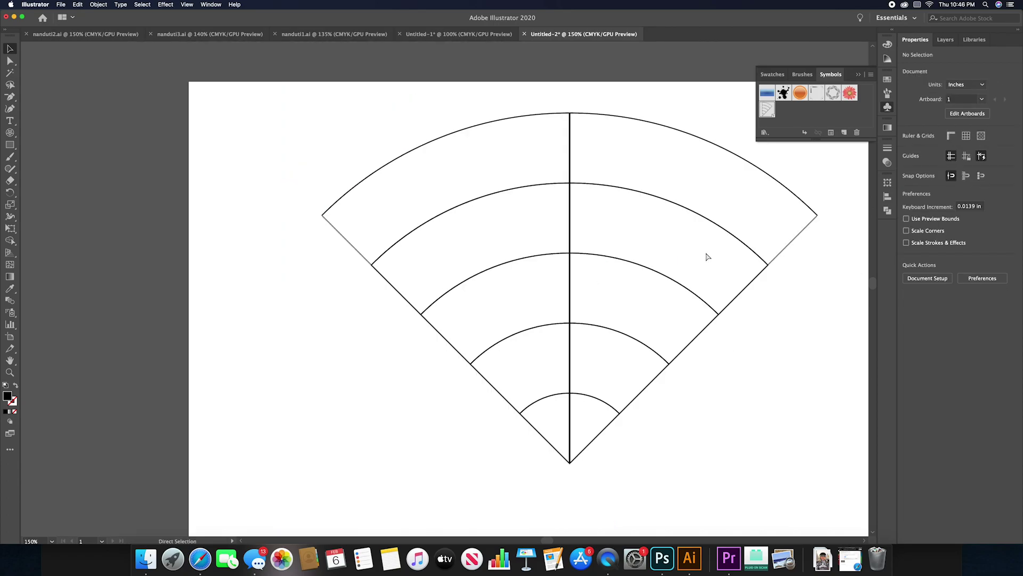
key(super+minus)
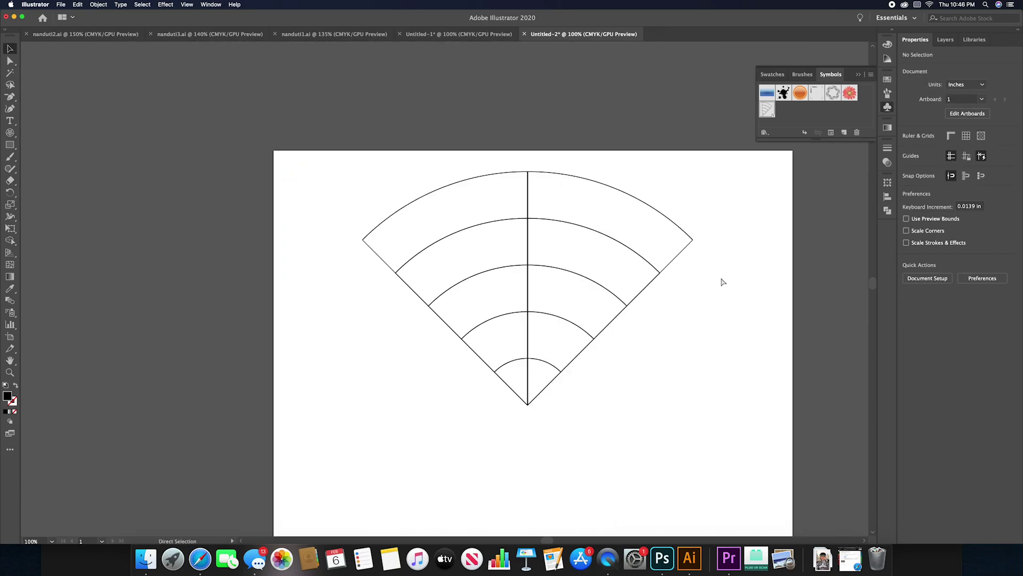
Step: Select both mirrored slices and duplicate the pair in place
drag(674, 376, 395, 238)
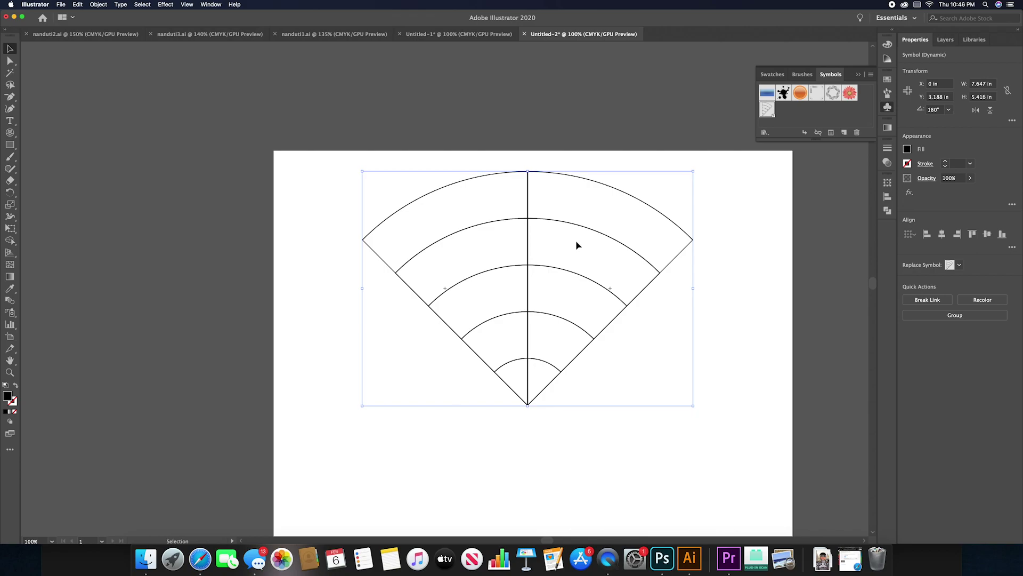
key(a)
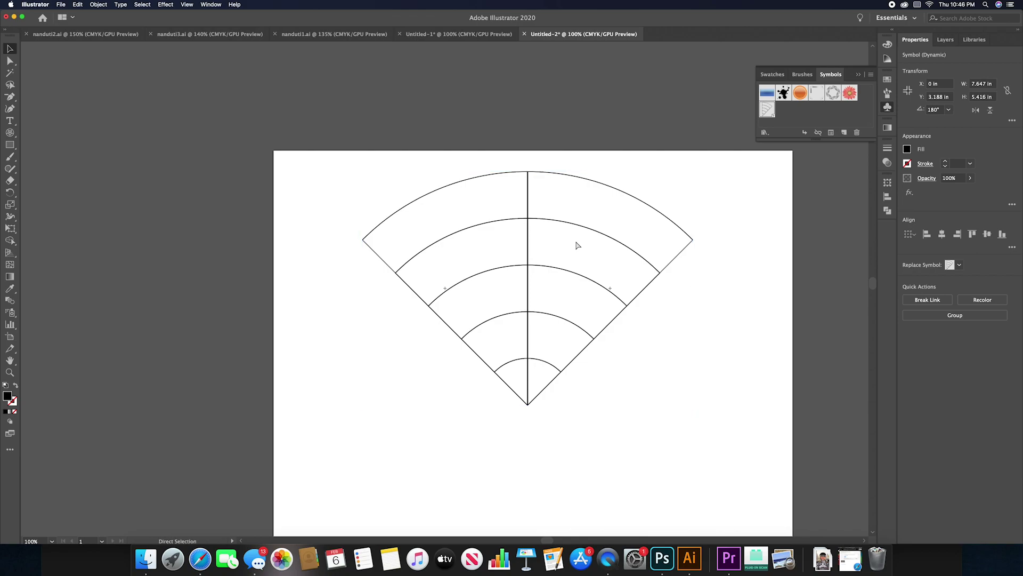
key(v)
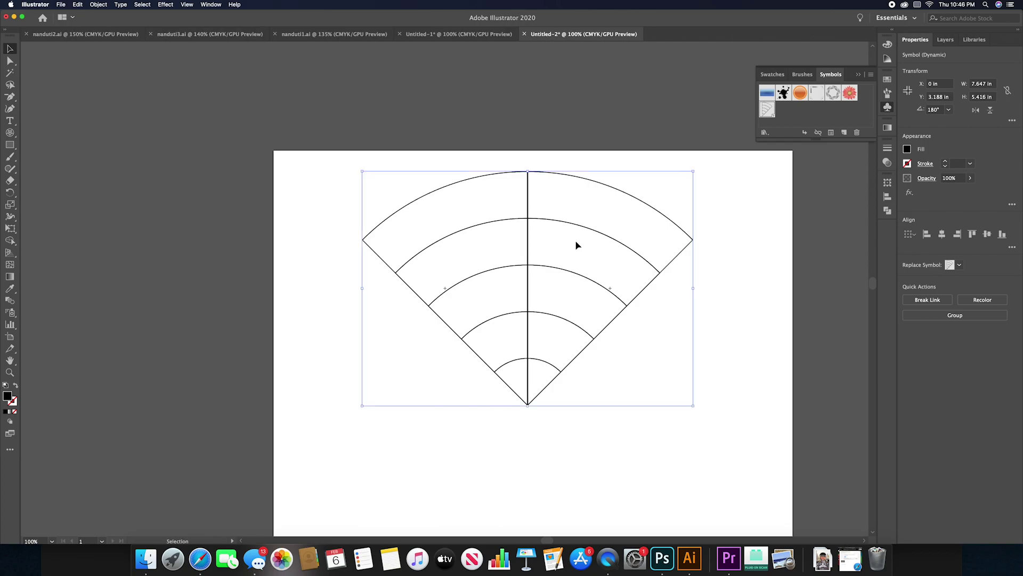
Step: Reflect the duplicated pair of slices across the horizontal axis with the preview on
scroll(422, 192, down, 1)
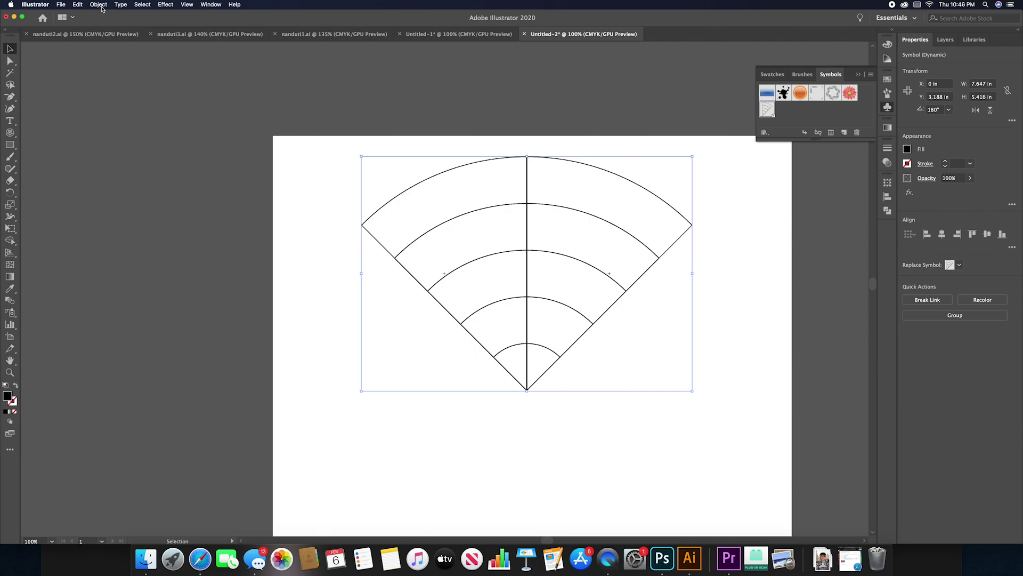
click(102, 6)
mouse_move(111, 16)
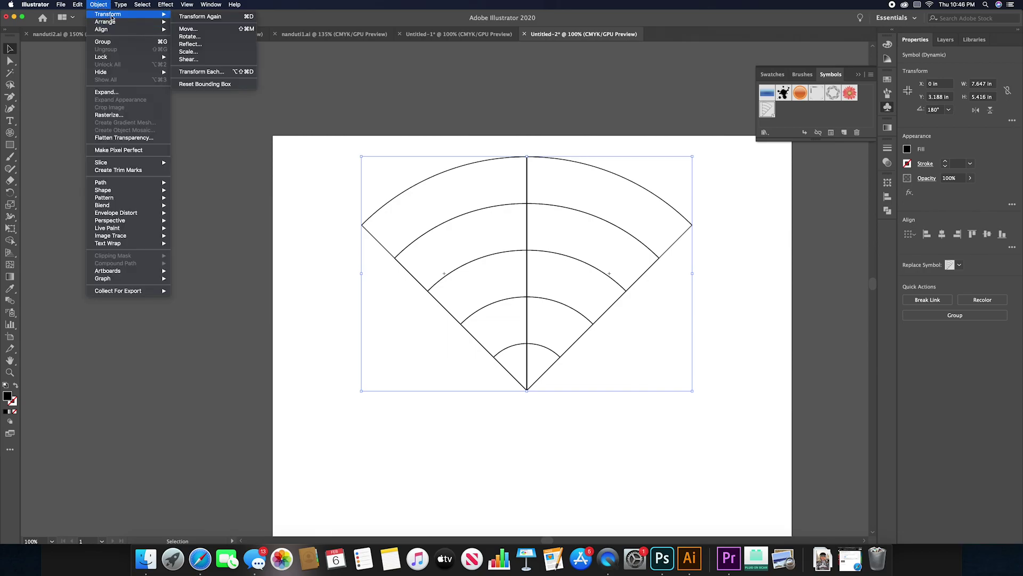
click(213, 44)
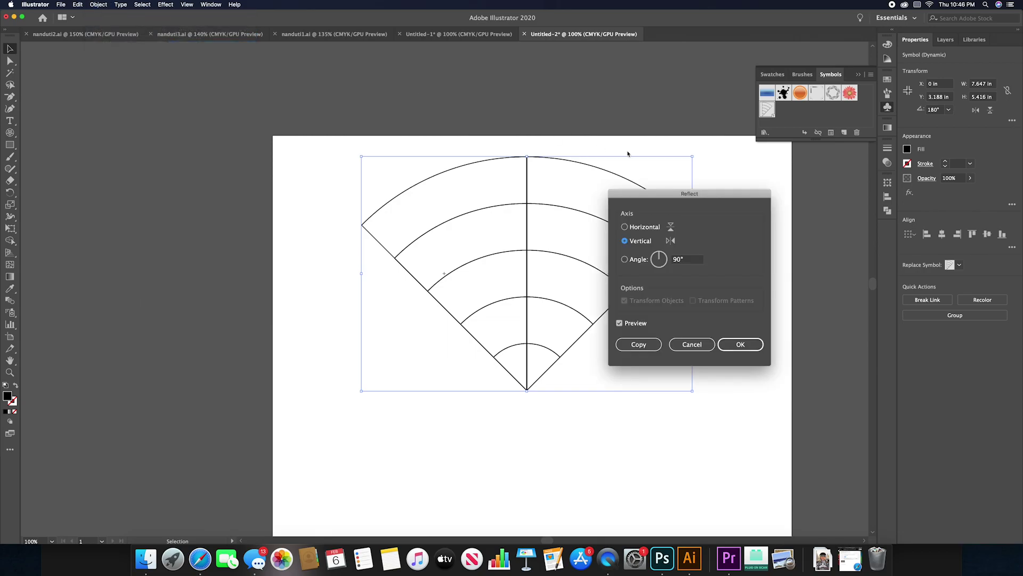
click(640, 227)
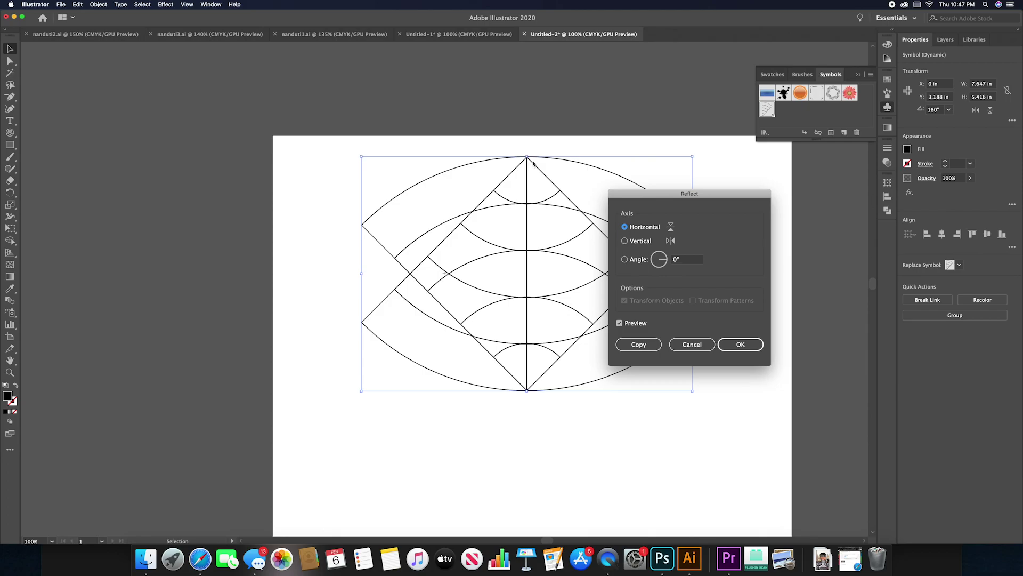
click(721, 343)
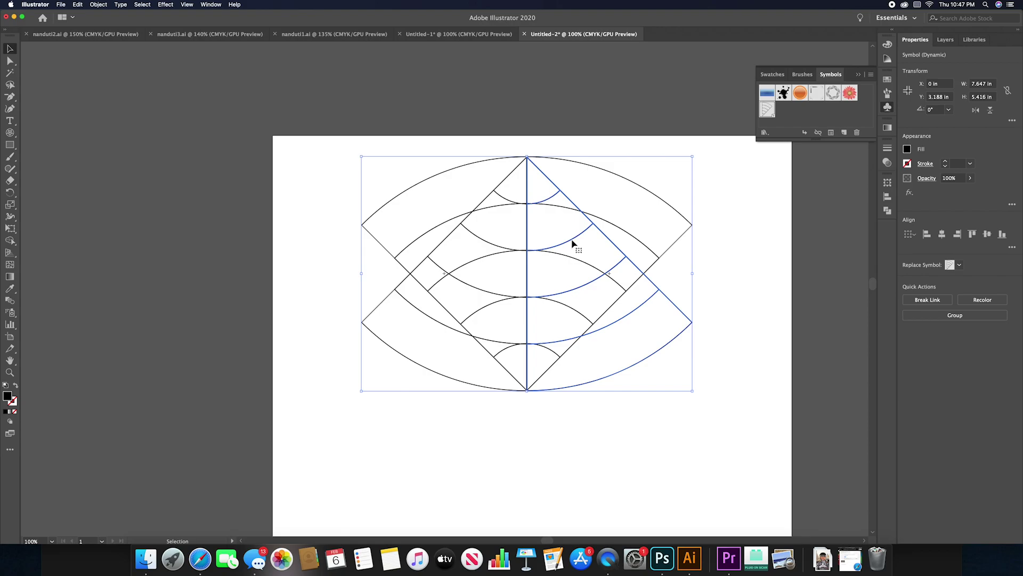
Step: Move the flipped pair straight down about 5.41 in below the upper pair and nudge it up until the slice tips meet
drag(572, 243, 571, 476)
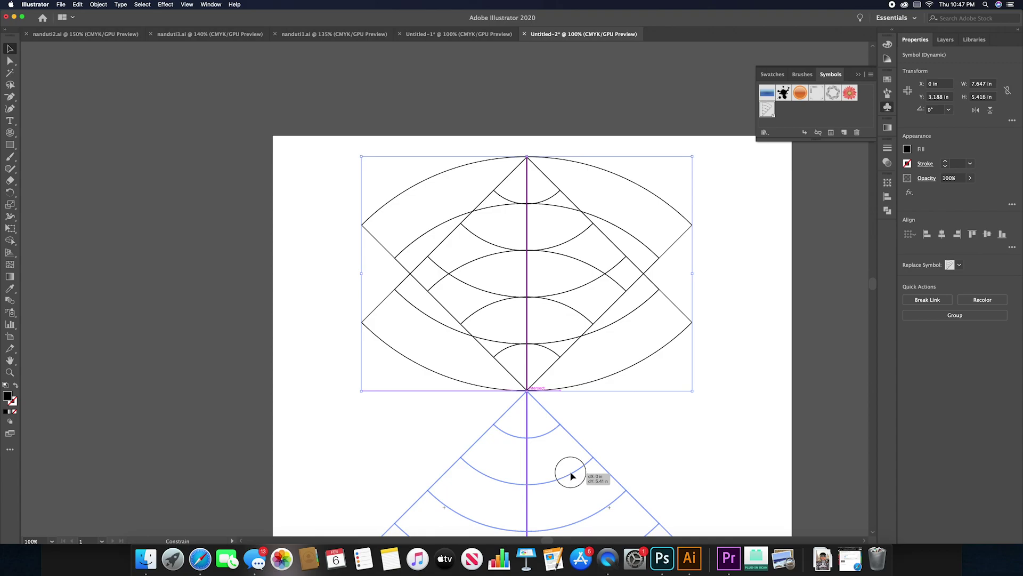
drag(571, 476, 571, 476)
click(606, 389)
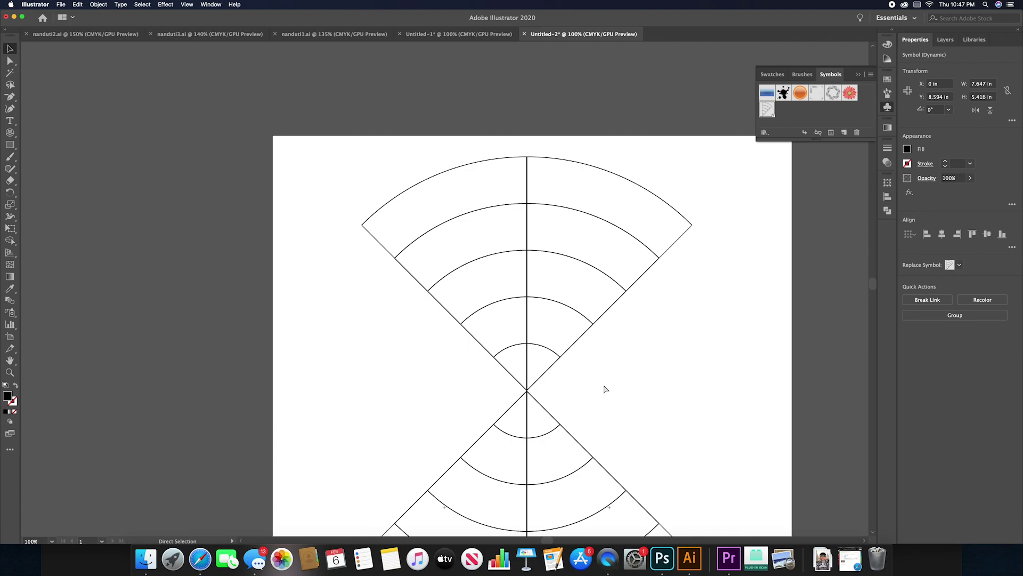
key(super+equal)
key(super+equal)
key(v)
click(606, 389)
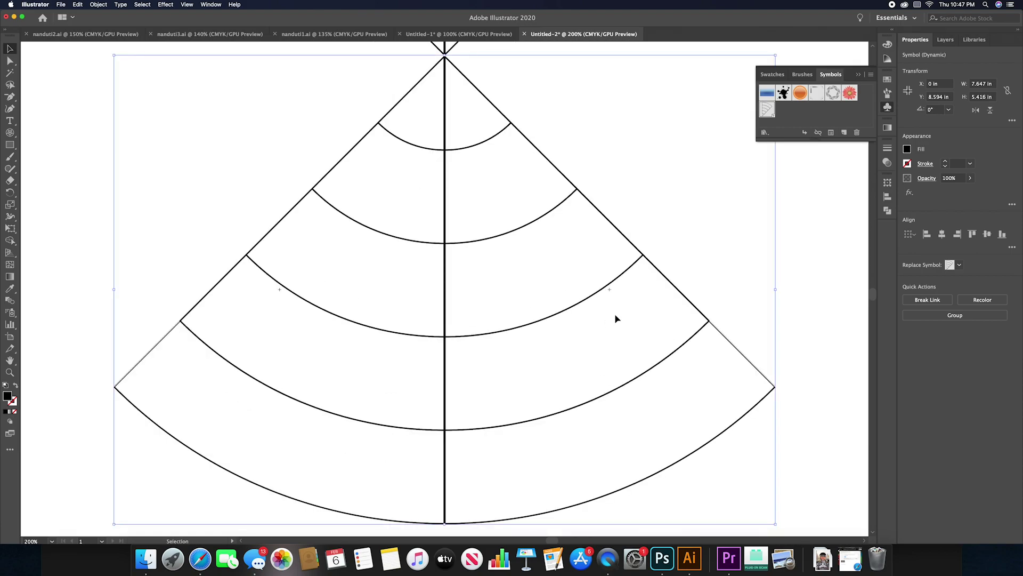
scroll(539, 224, up, 3)
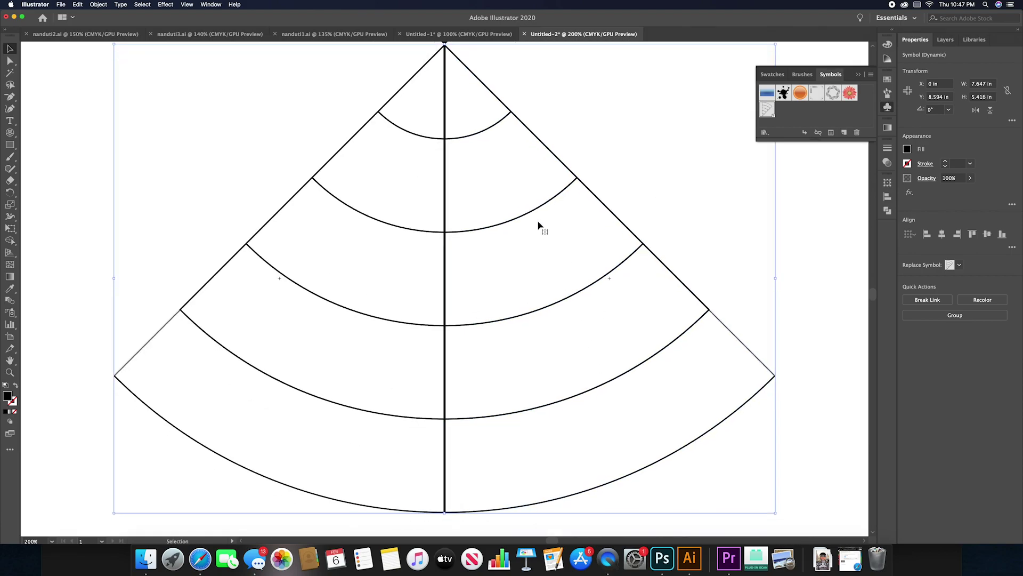
scroll(539, 226, up, 3)
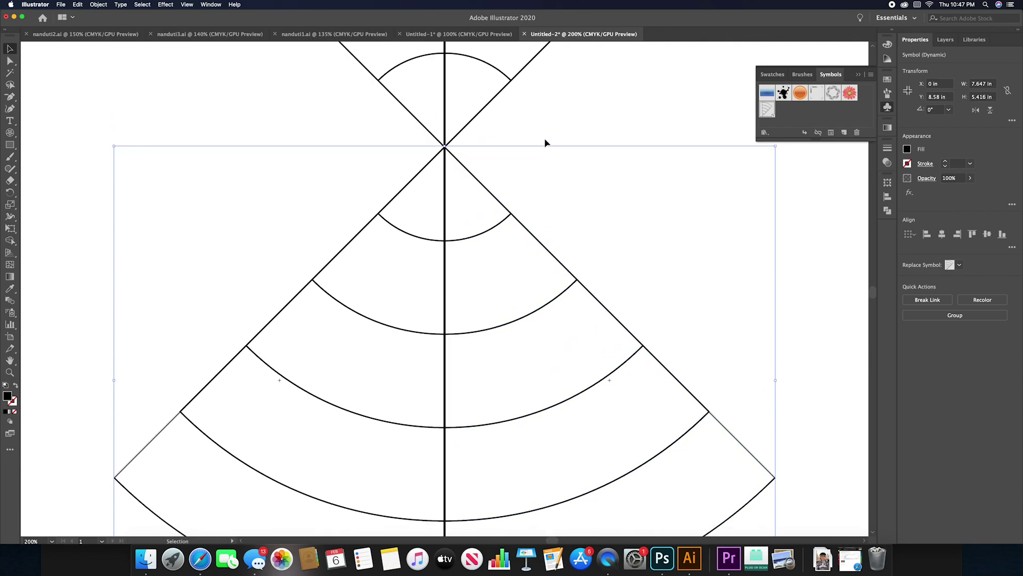
click(482, 161)
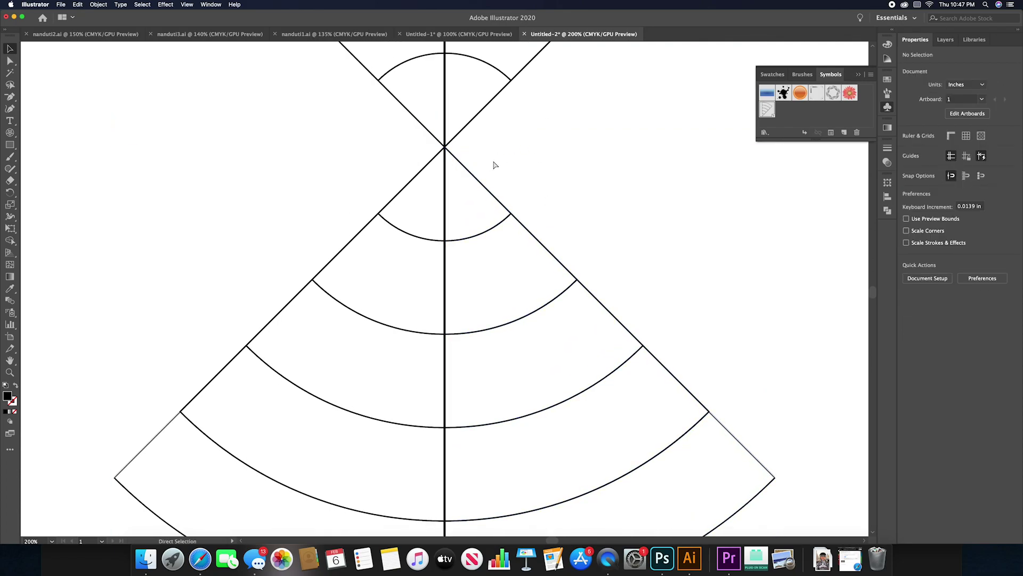
Step: Select all four slices of the hourglass shape and duplicate them in place
key(super+minus)
key(super+minus)
key(super+minus)
key(super+minus)
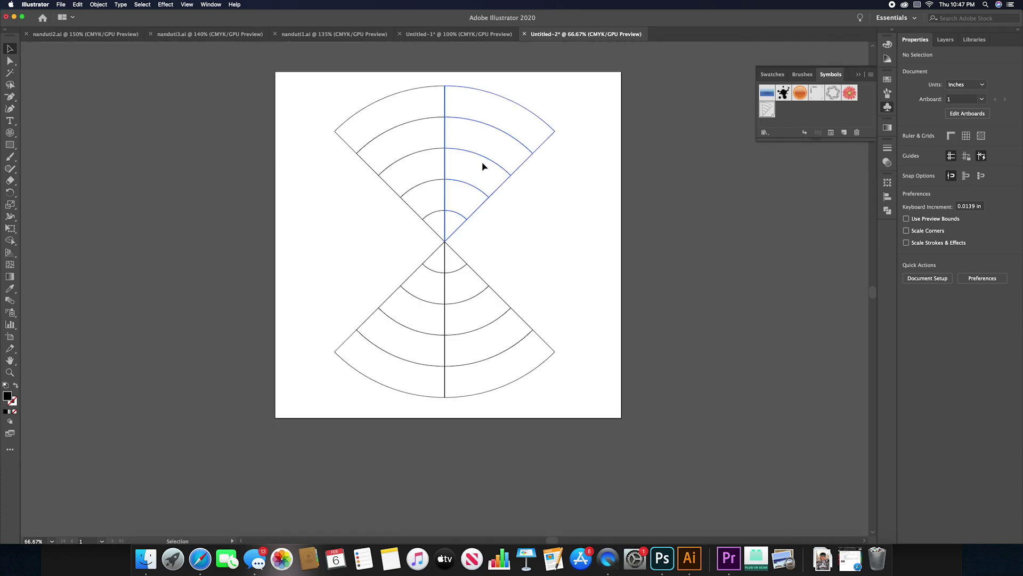
drag(339, 179, 528, 290)
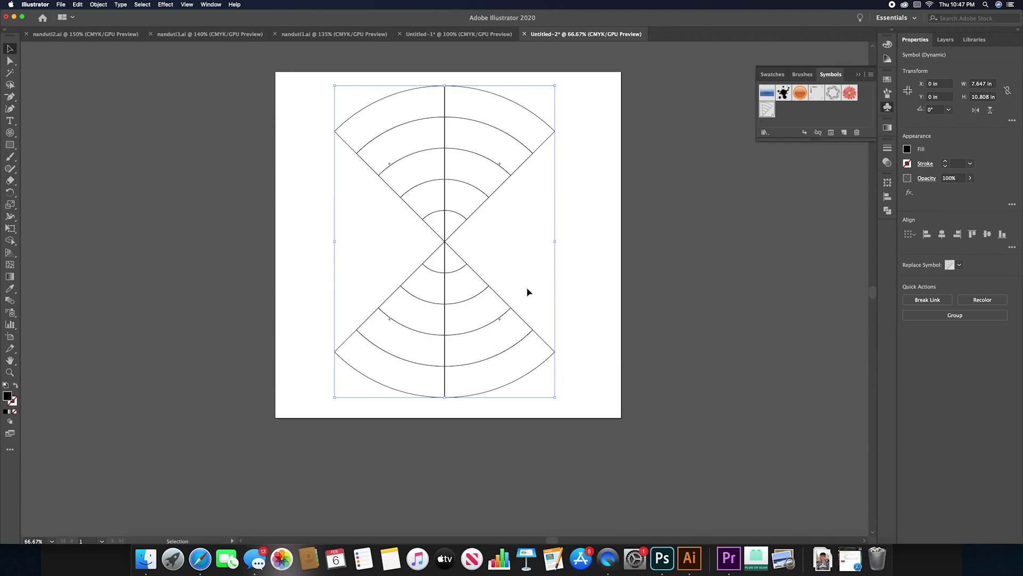
key(super)
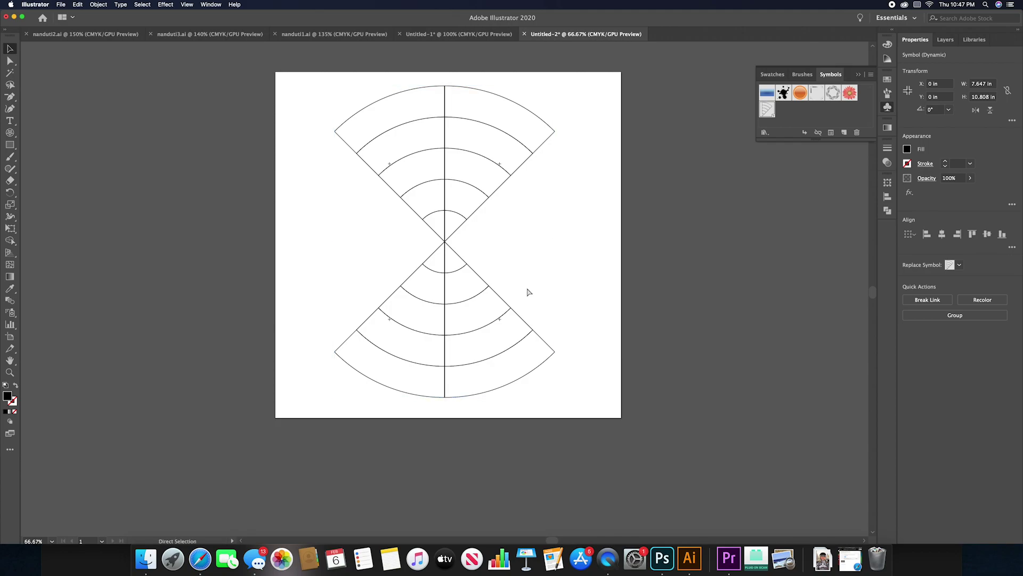
key(super+f)
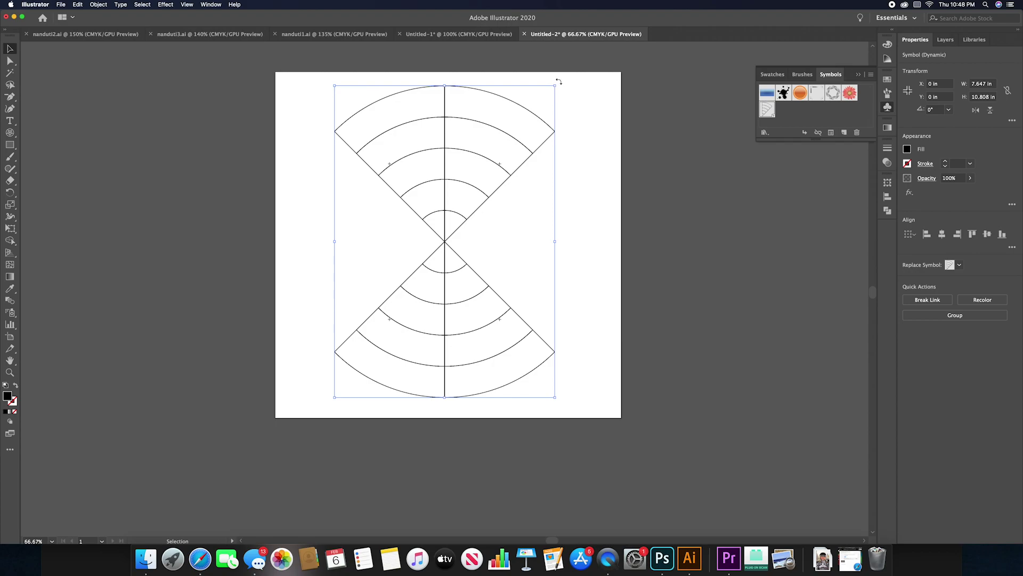
Step: Rotate the duplicated slices a quarter turn about the center to fill the side gaps and close the circle
drag(559, 81, 599, 305)
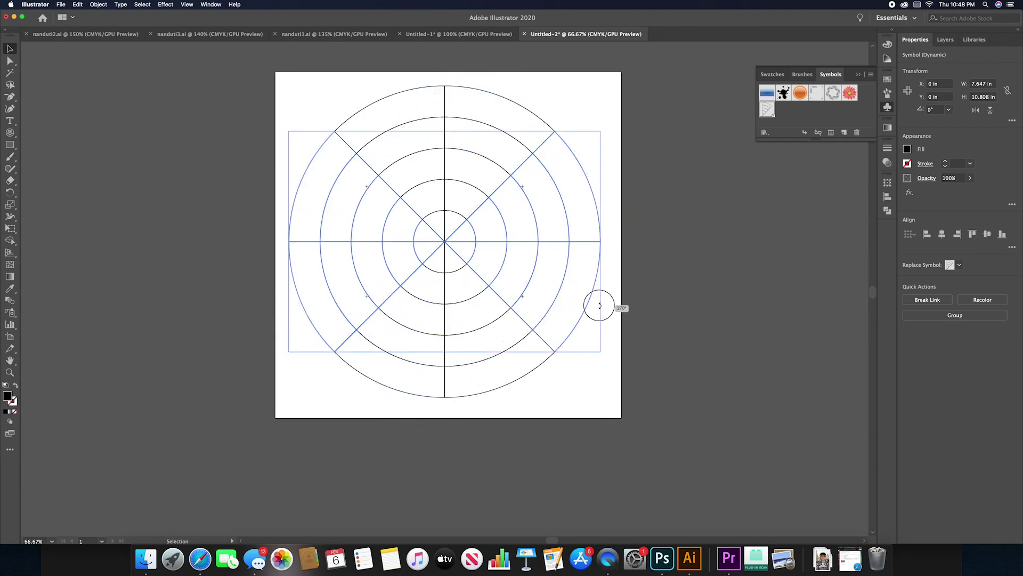
drag(599, 306, 599, 304)
click(609, 228)
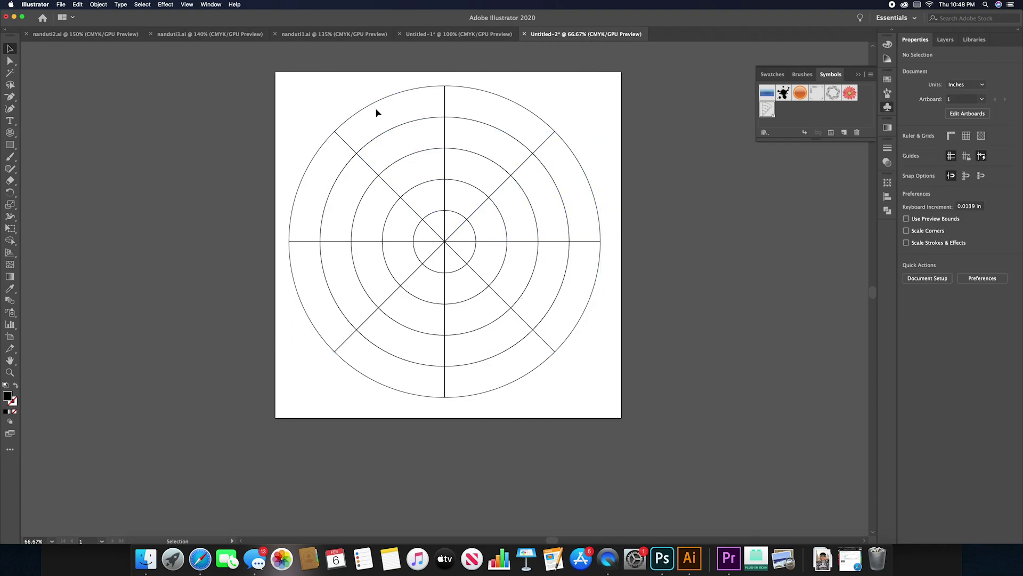
Step: Open the "piece of pie" symbol definition for editing from the slice right of the vertical line at the circle's top
key(super+equal)
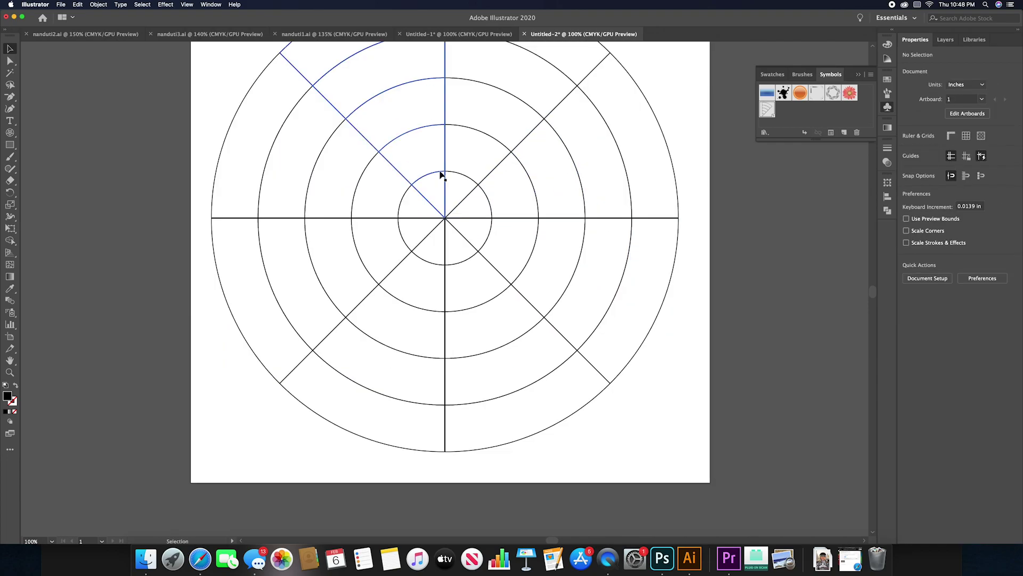
scroll(440, 169, up, 3)
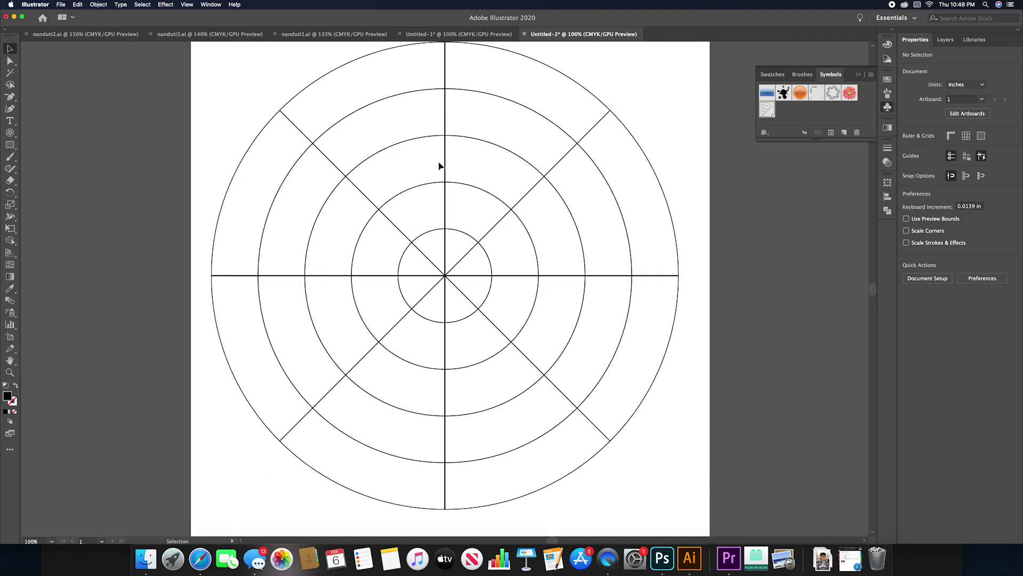
scroll(439, 166, up, 3)
scroll(438, 165, down, 2)
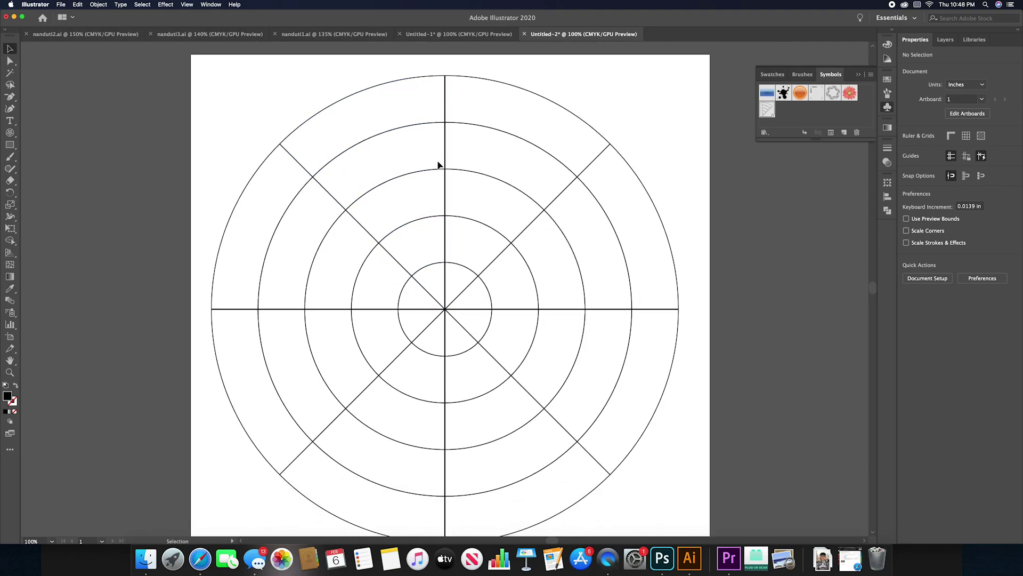
scroll(438, 165, down, 2)
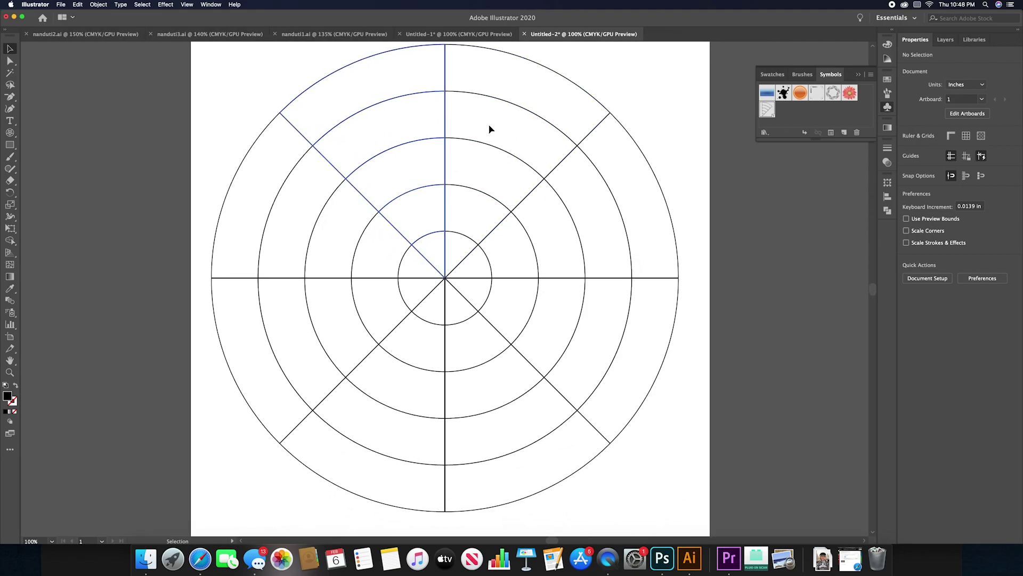
scroll(584, 118, up, 1)
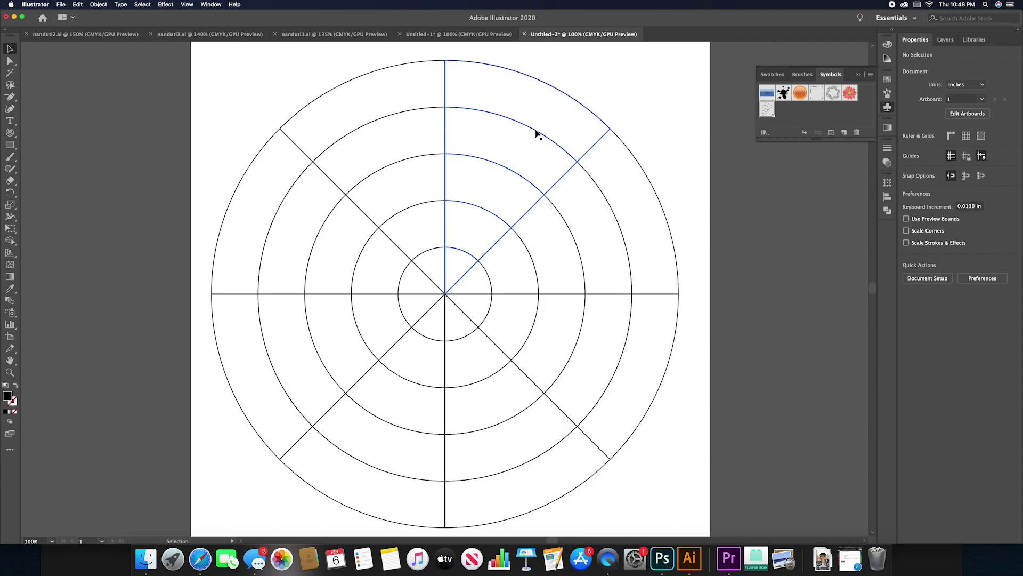
double_click(538, 133)
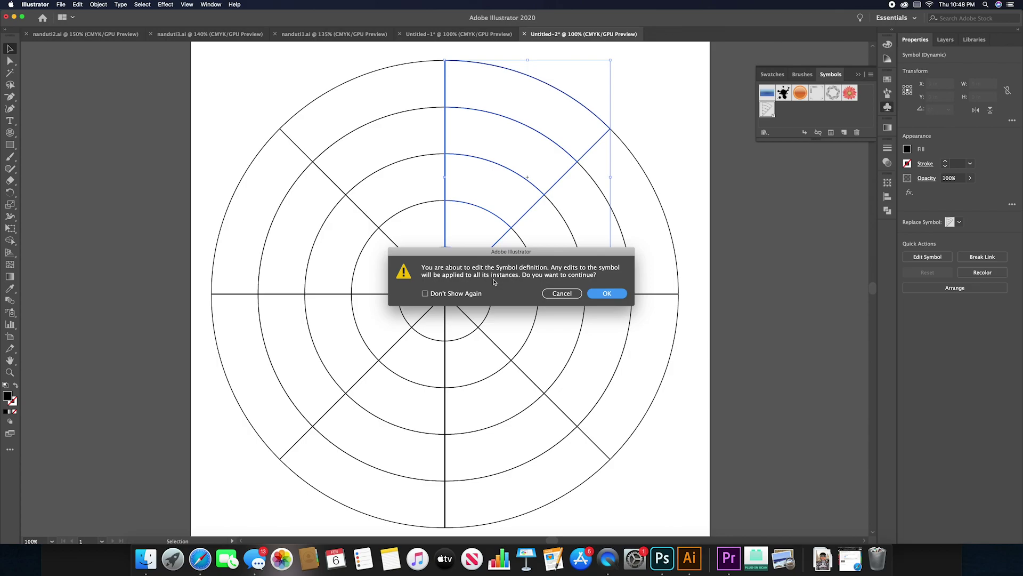
click(607, 293)
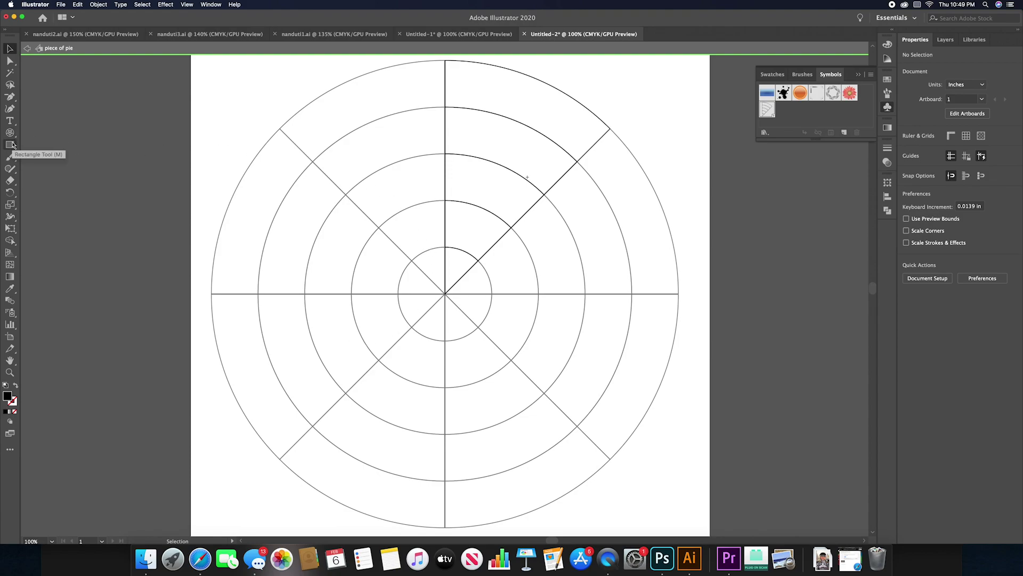
Step: Paint a dot at the slice's tip and a widening squiggle above it with the 5 pt. Round paintbrush and a black stroke
mouse_move(13, 145)
mouse_down()
mouse_move(66, 151)
mouse_move(64, 194)
mouse_move(59, 146)
mouse_move(11, 143)
mouse_move(16, 132)
mouse_up()
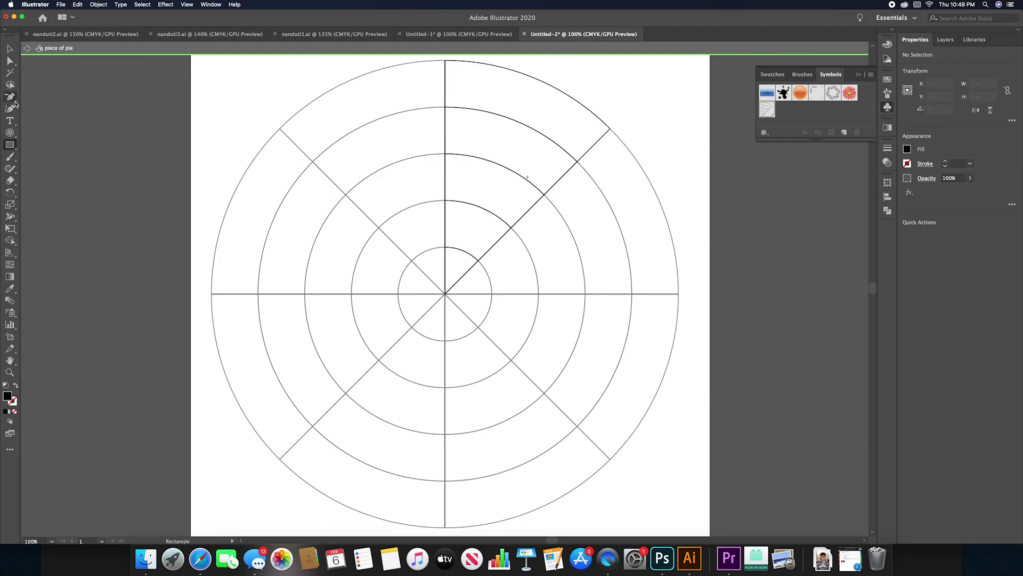
click(10, 157)
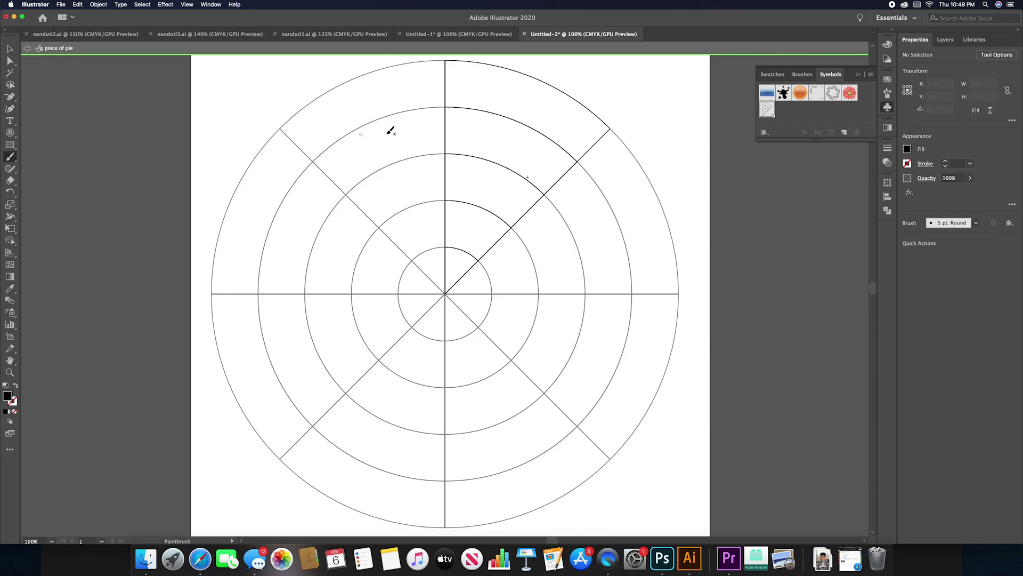
click(930, 164)
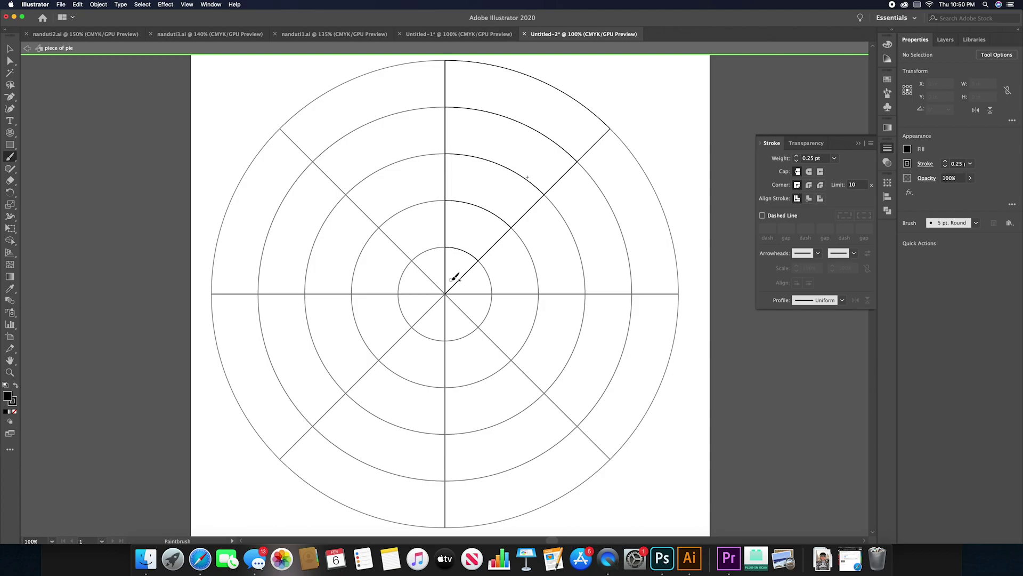
drag(449, 283, 470, 262)
mouse_move(451, 274)
mouse_down()
mouse_move(466, 260)
mouse_move(452, 260)
mouse_move(471, 251)
mouse_move(456, 246)
mouse_move(479, 235)
mouse_move(469, 228)
mouse_move(486, 230)
mouse_up()
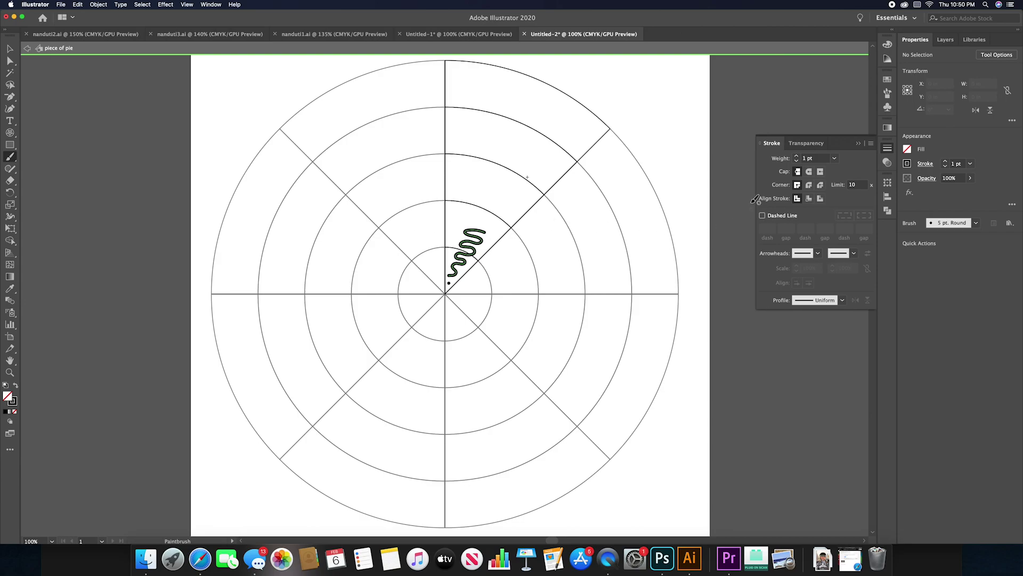
Step: Set the stroke weight to 0.25 pt and try painting a thin looping line around the squiggle
click(797, 160)
click(797, 160)
click(797, 161)
mouse_move(457, 260)
mouse_down()
mouse_move(458, 236)
mouse_move(483, 226)
mouse_move(485, 214)
mouse_move(469, 216)
mouse_move(479, 220)
mouse_up()
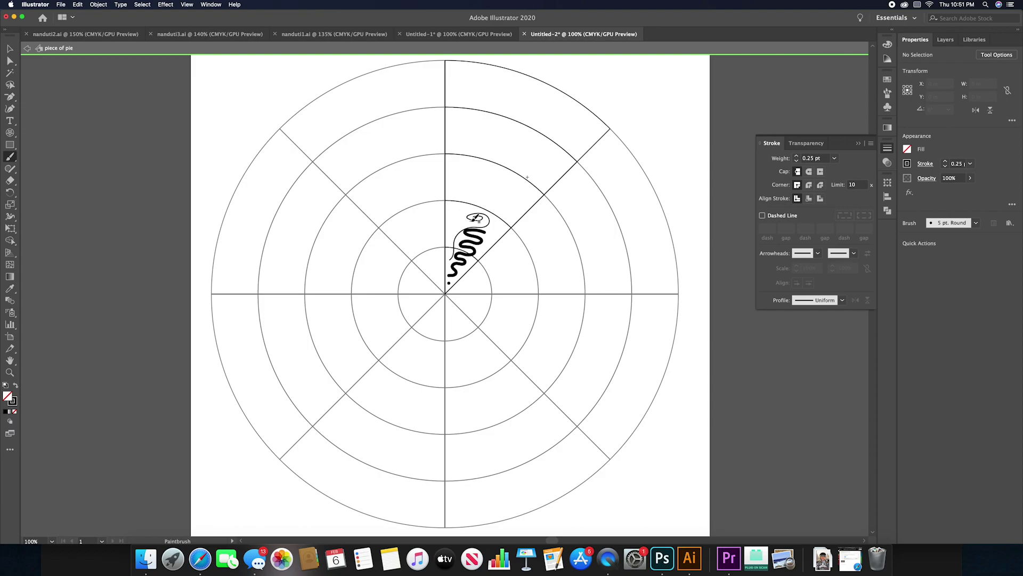
key(super+z)
Step: Paint a thin scalloped line along the slice's vertical edge up to the second ring and an outline around the squiggle's upper end
mouse_move(449, 258)
mouse_down()
mouse_move(434, 269)
mouse_move(432, 247)
mouse_move(451, 252)
mouse_move(446, 202)
mouse_move(455, 194)
mouse_up()
scroll(456, 194, up, 1)
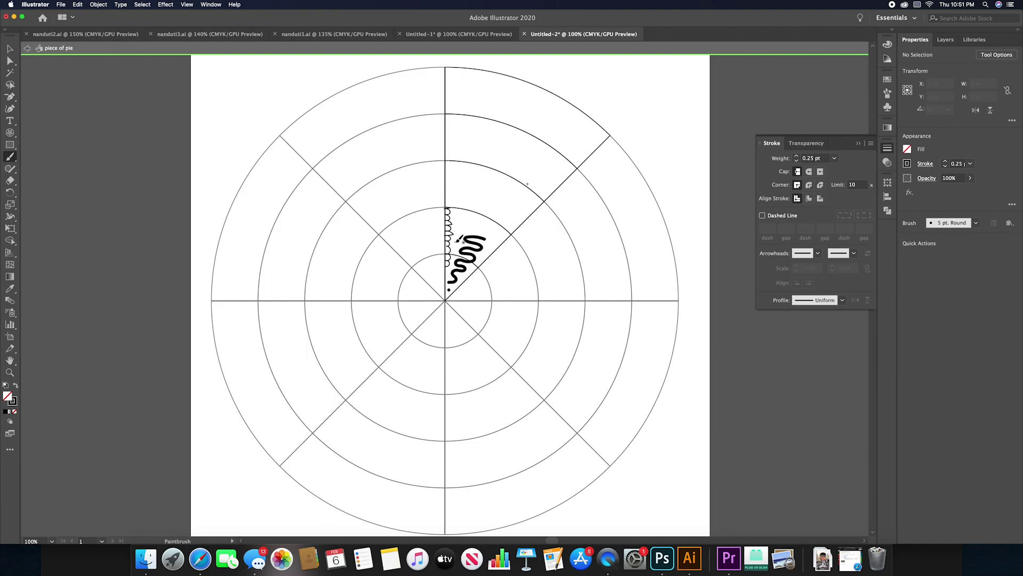
mouse_move(467, 238)
mouse_down()
mouse_move(491, 238)
mouse_move(470, 239)
mouse_move(491, 251)
mouse_move(493, 236)
mouse_up()
Step: Draw a circle about 0.27 in wide with the Ellipse tool just above the squiggle inside the slice
drag(12, 149, 56, 167)
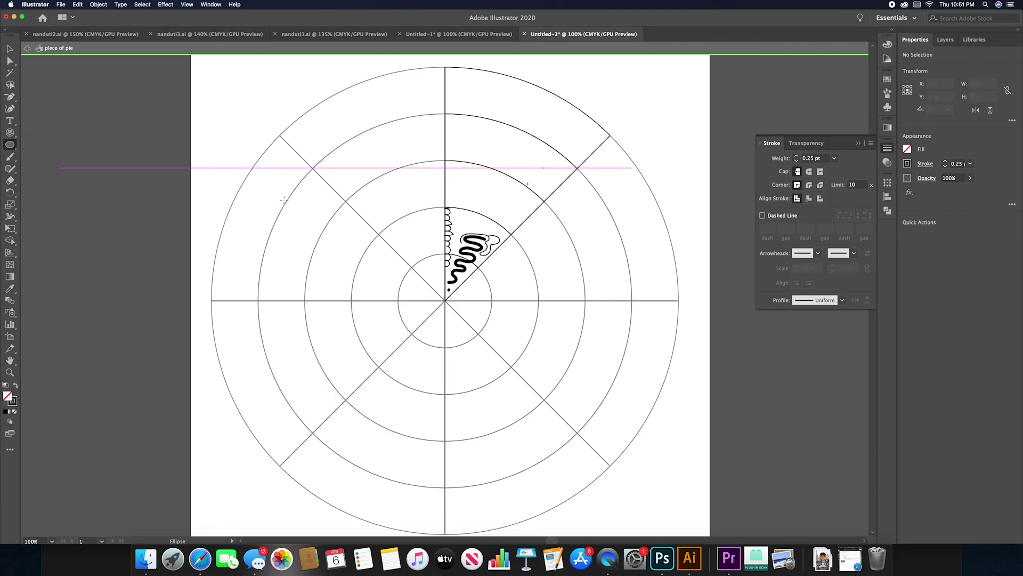
drag(461, 228, 478, 215)
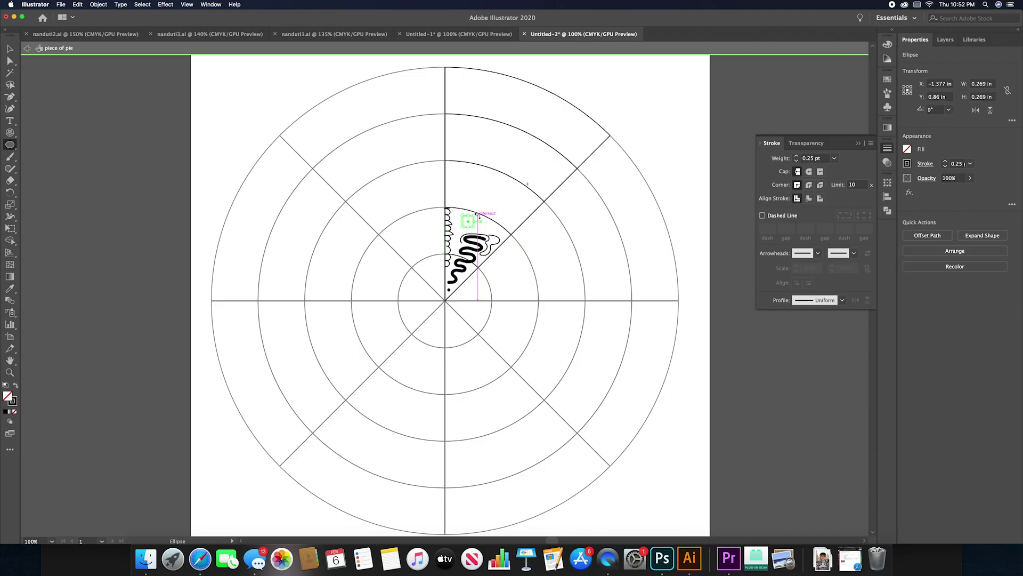
Step: Fill the circle with black and no stroke, then duplicate it into a cluster of six dots above the squiggle
click(10, 49)
drag(465, 220, 463, 203)
click(474, 224)
click(15, 386)
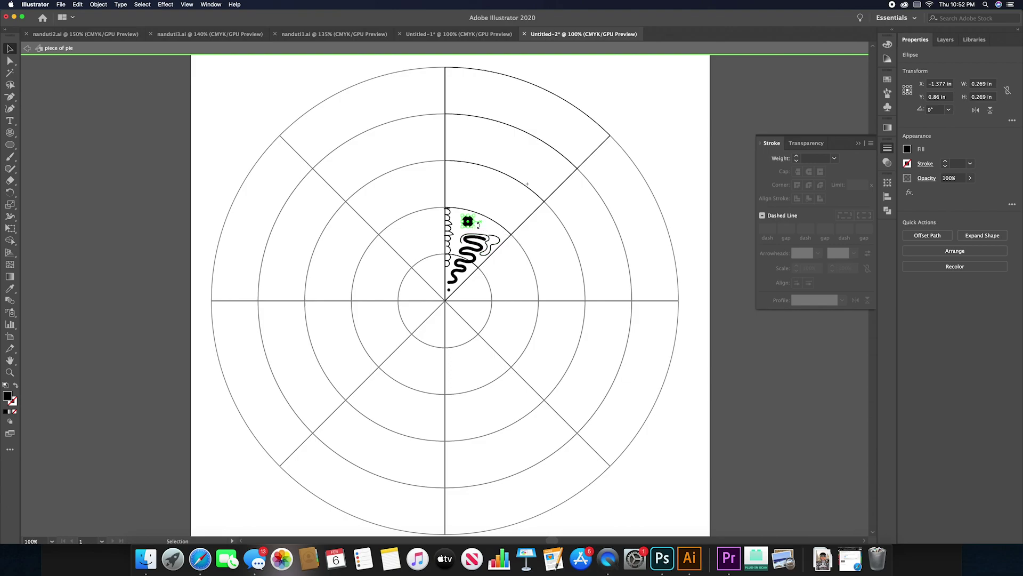
drag(471, 227, 499, 226)
drag(500, 225, 496, 207)
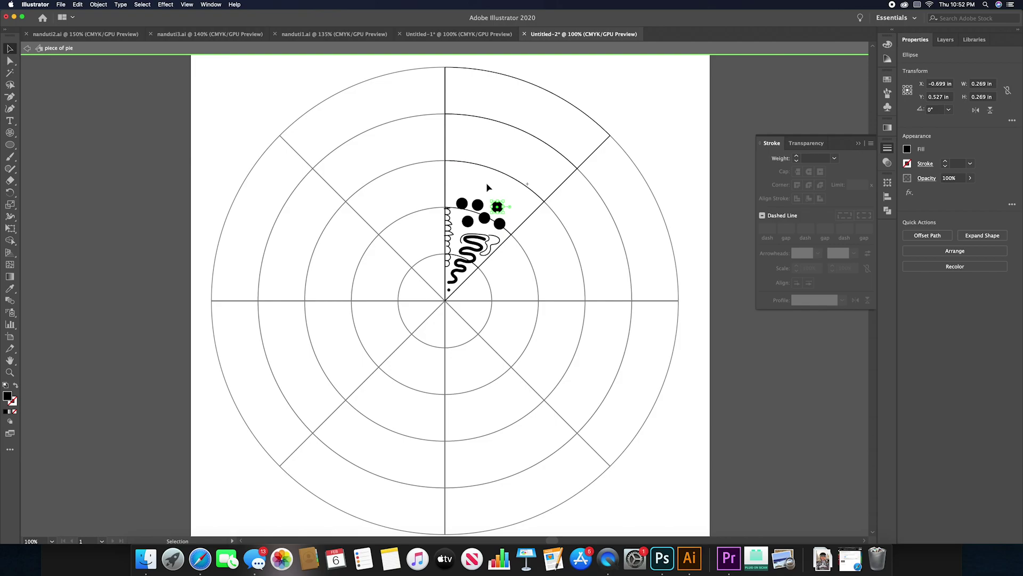
Step: Draw a curved line across the slice just above the dots with the Pen tool, with a black stroke and no fill
drag(10, 96, 76, 101)
click(445, 194)
drag(531, 215, 574, 248)
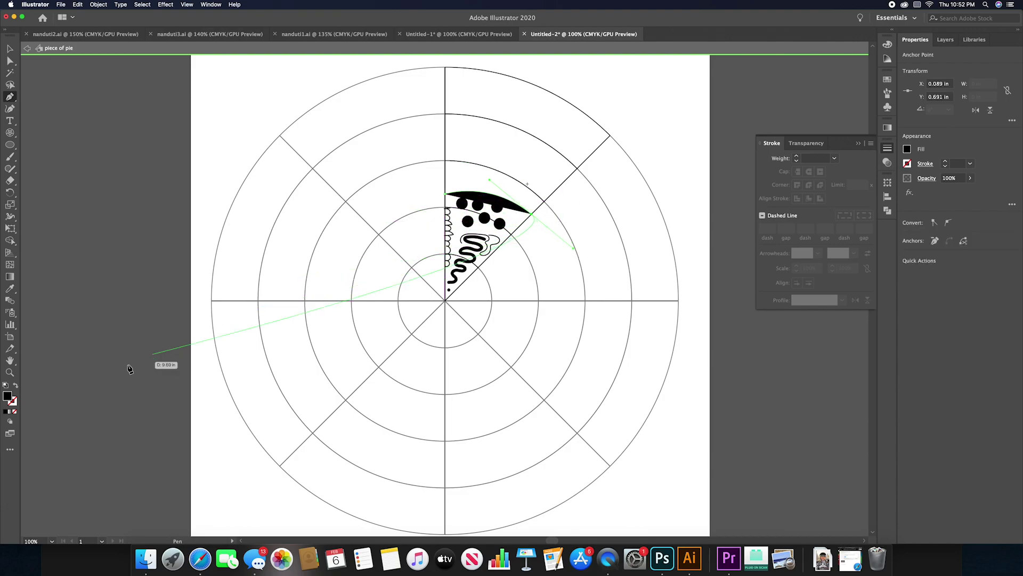
click(16, 385)
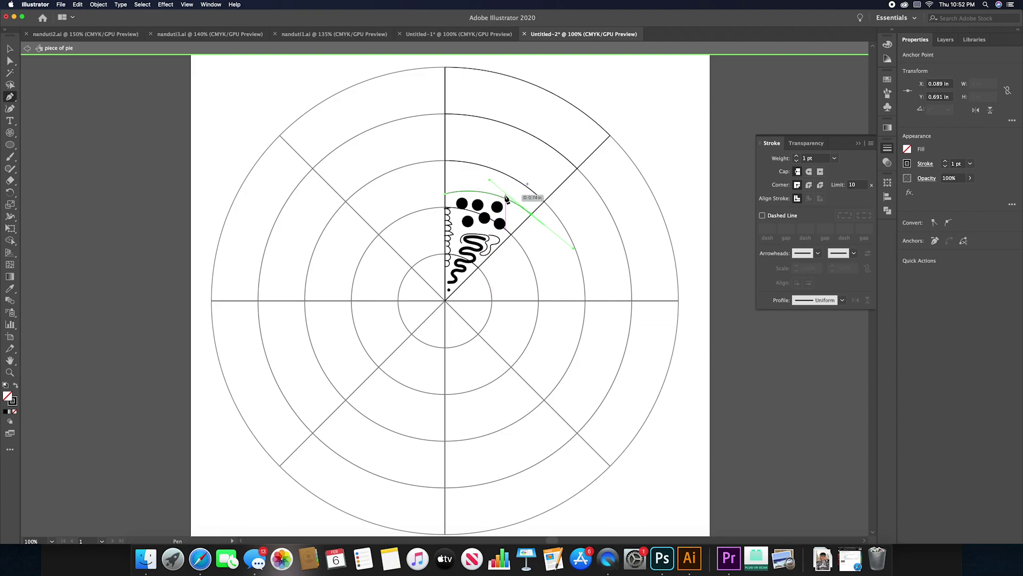
Step: Draw two more curved pen lines across the slice, parallel to the first one and below the third ring
click(445, 187)
drag(538, 210, 583, 254)
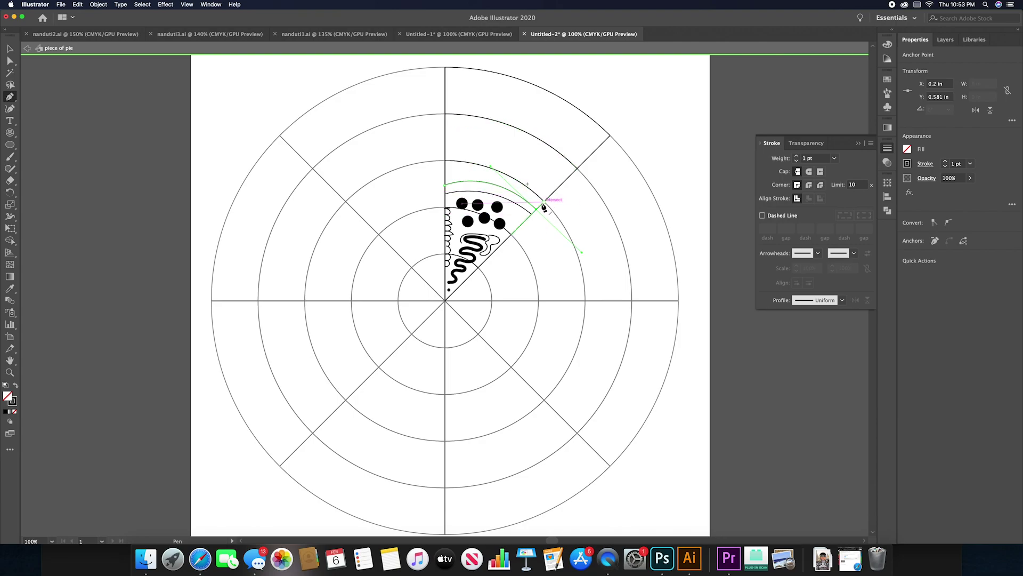
click(542, 206)
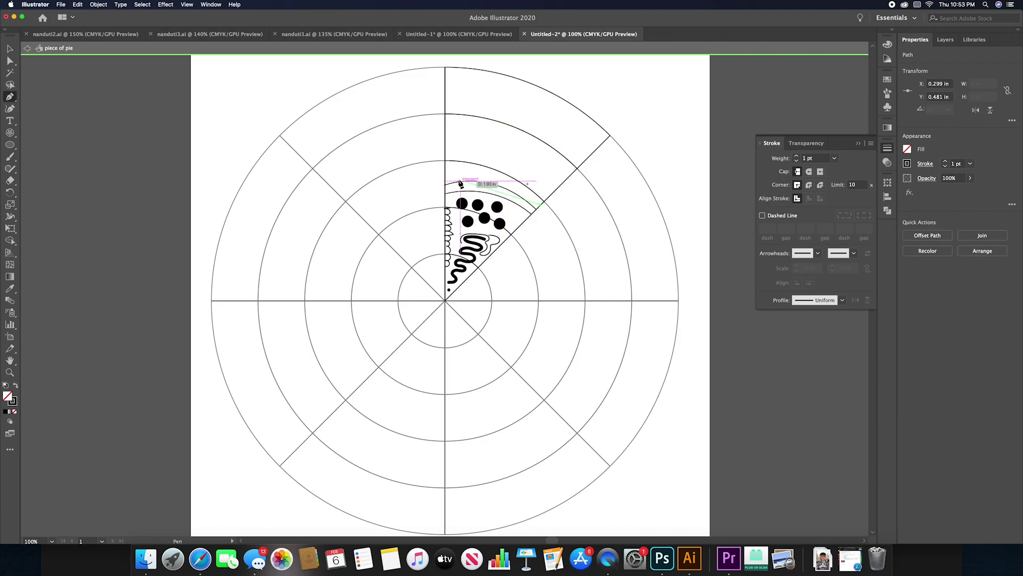
drag(445, 175, 373, 191)
key(Escape)
Step: Draw a short curve that loops back to the vertical edge at the third ring, and continue it as a zigzag between the third and fourth rings
click(445, 167)
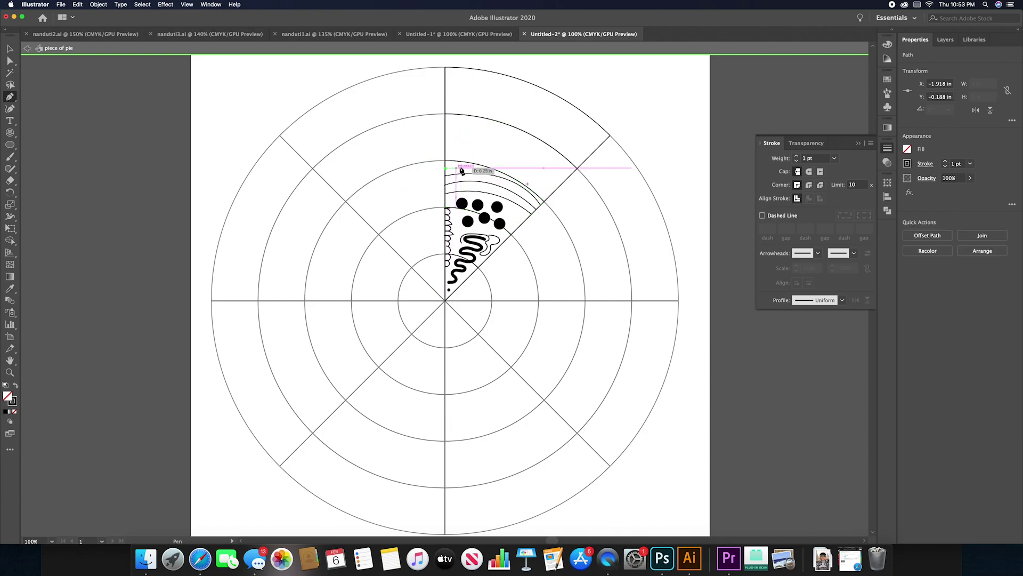
drag(512, 173, 556, 189)
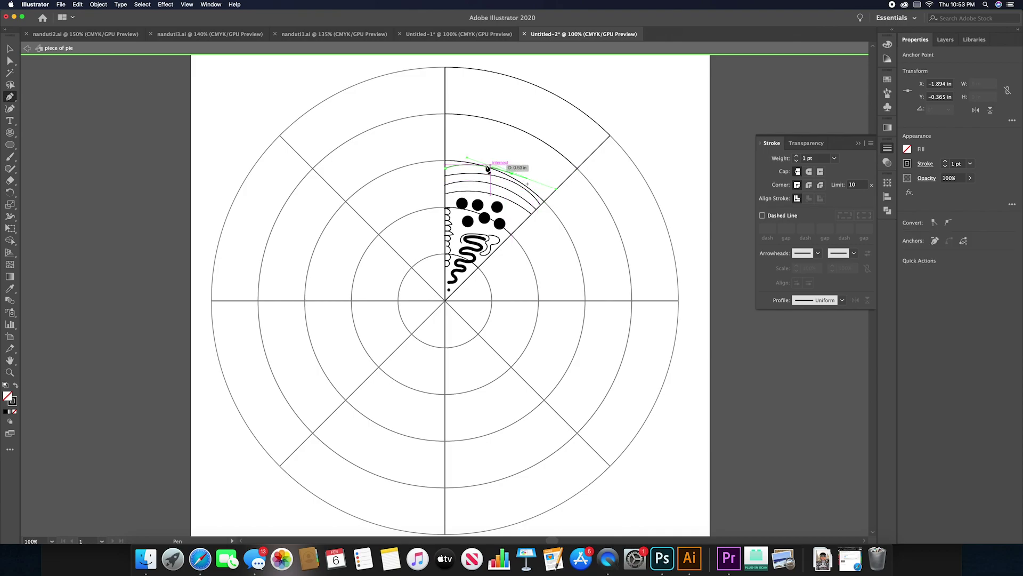
click(512, 174)
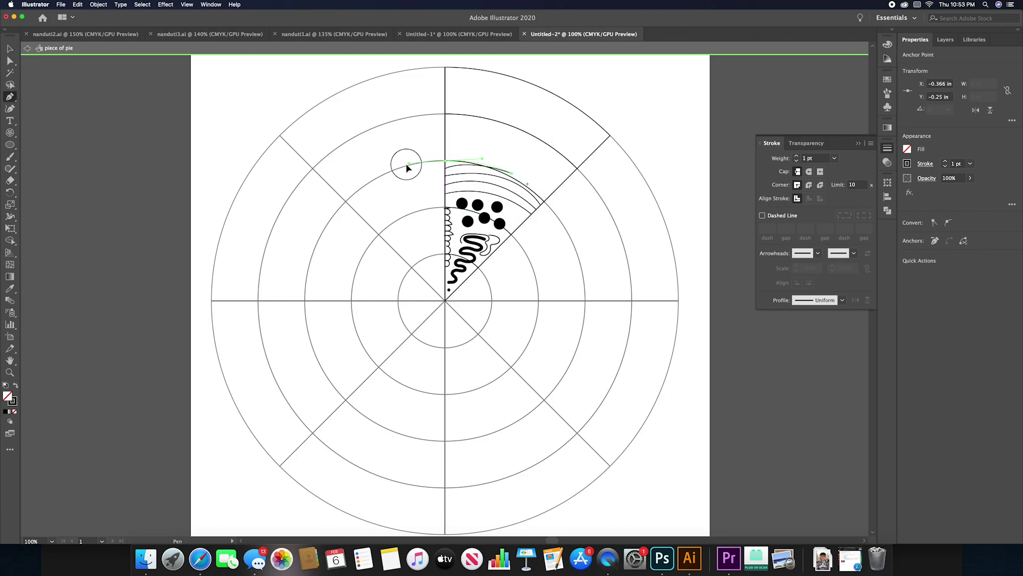
mouse_move(445, 161)
mouse_down()
mouse_move(452, 152)
mouse_move(449, 161)
mouse_up()
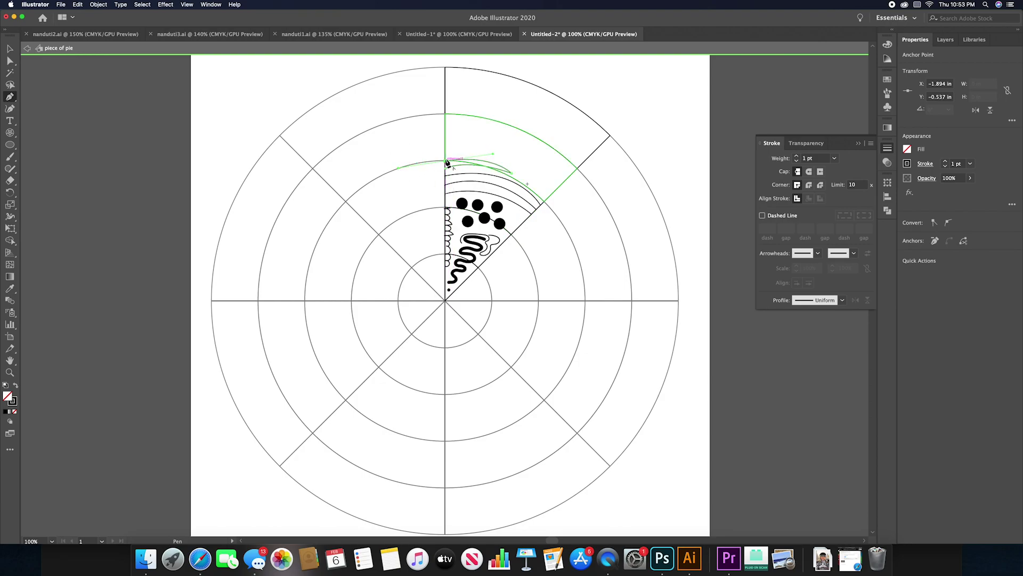
click(451, 115)
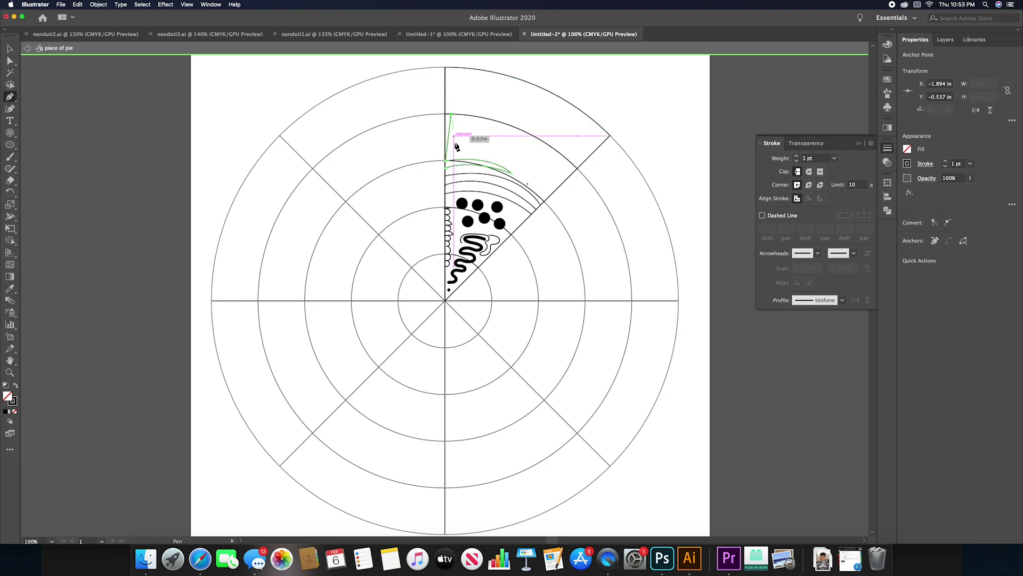
click(463, 114)
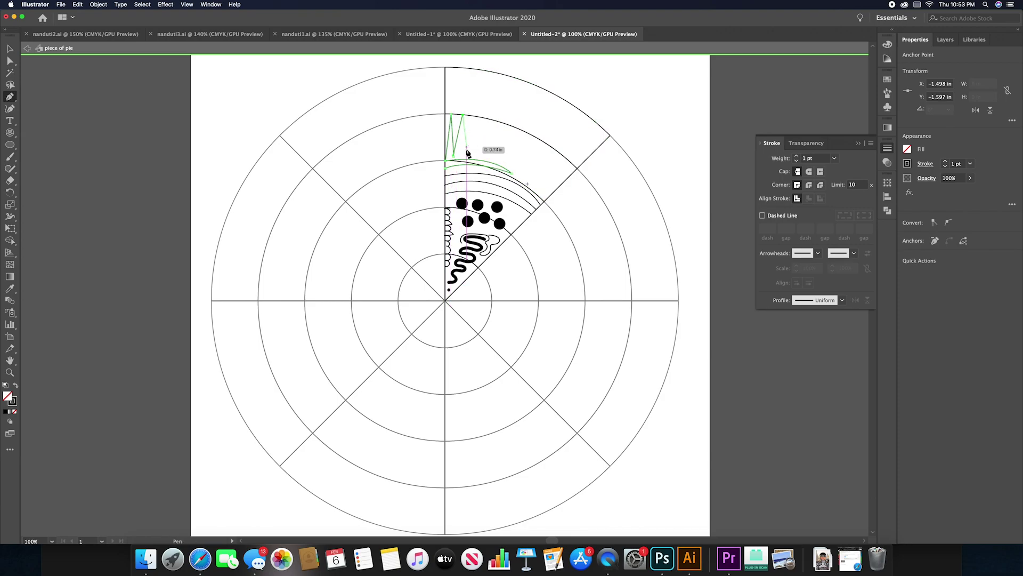
click(462, 154)
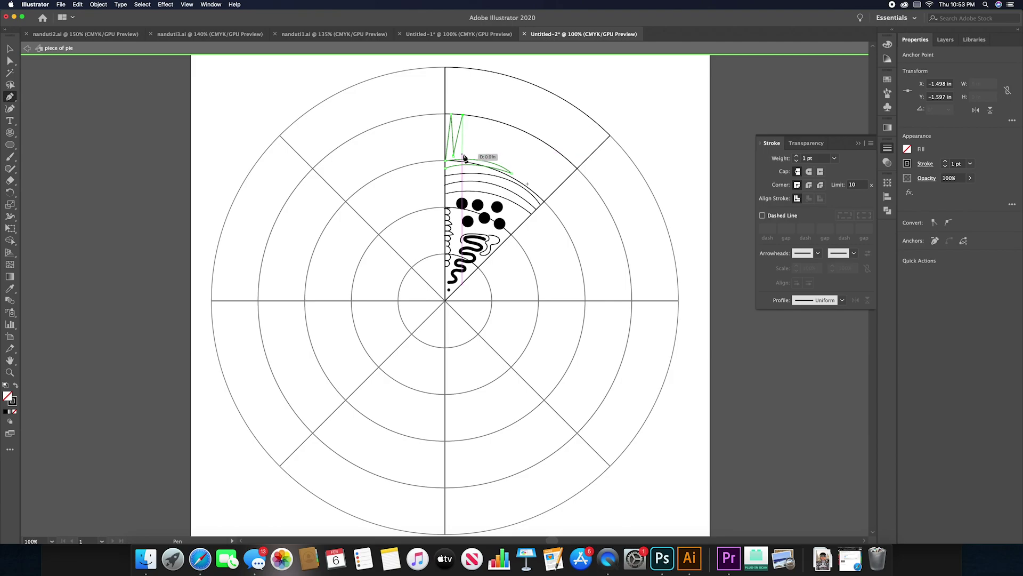
click(473, 115)
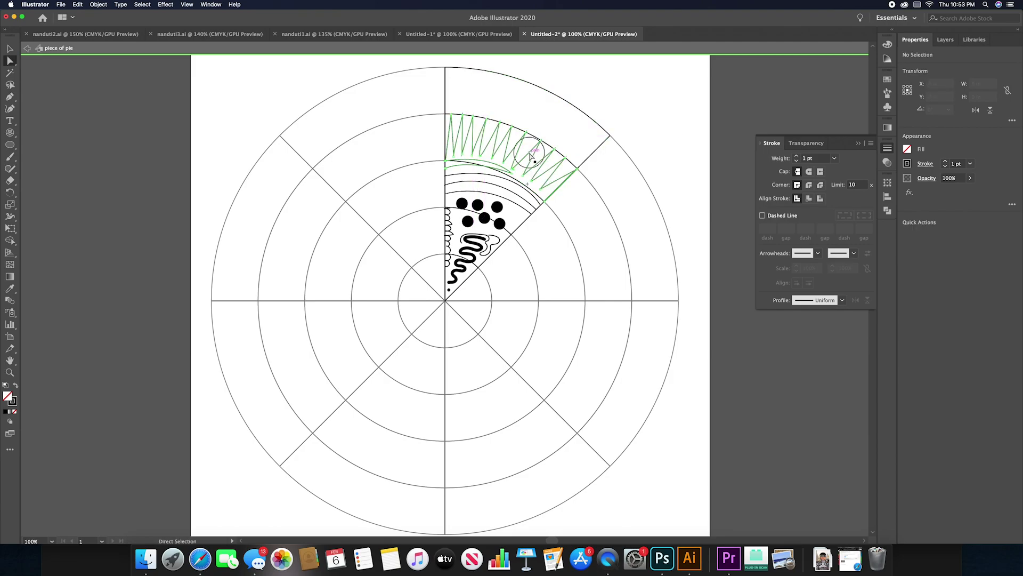
Step: Give the zigzag path the lens-shaped width profile and a 6 pt stroke weight
click(531, 154)
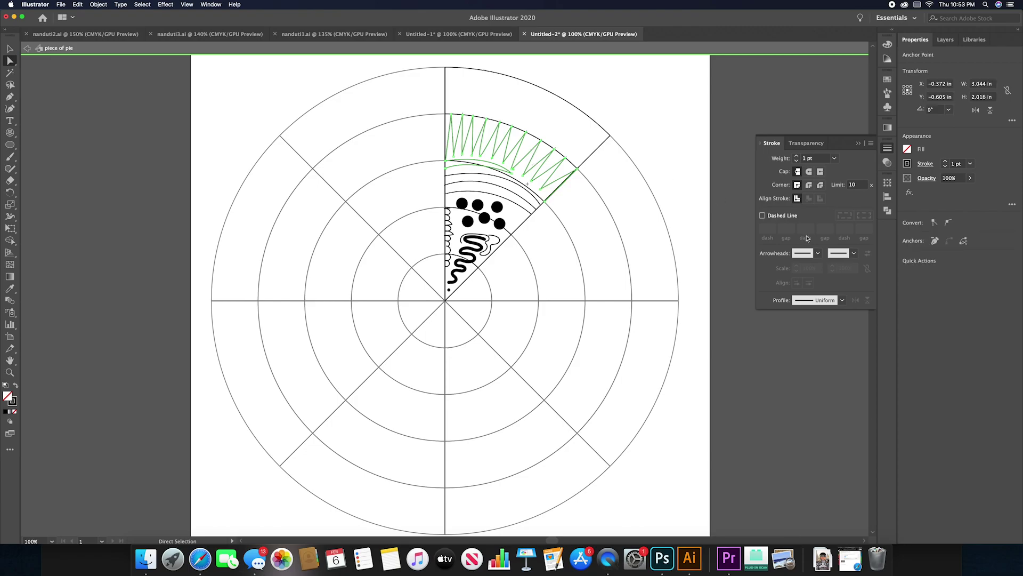
click(843, 301)
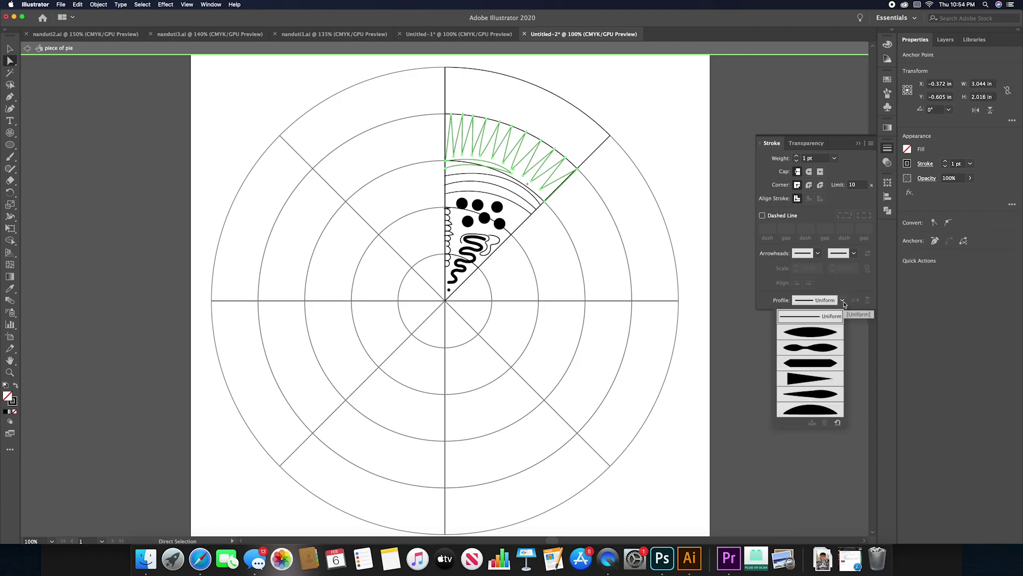
click(825, 333)
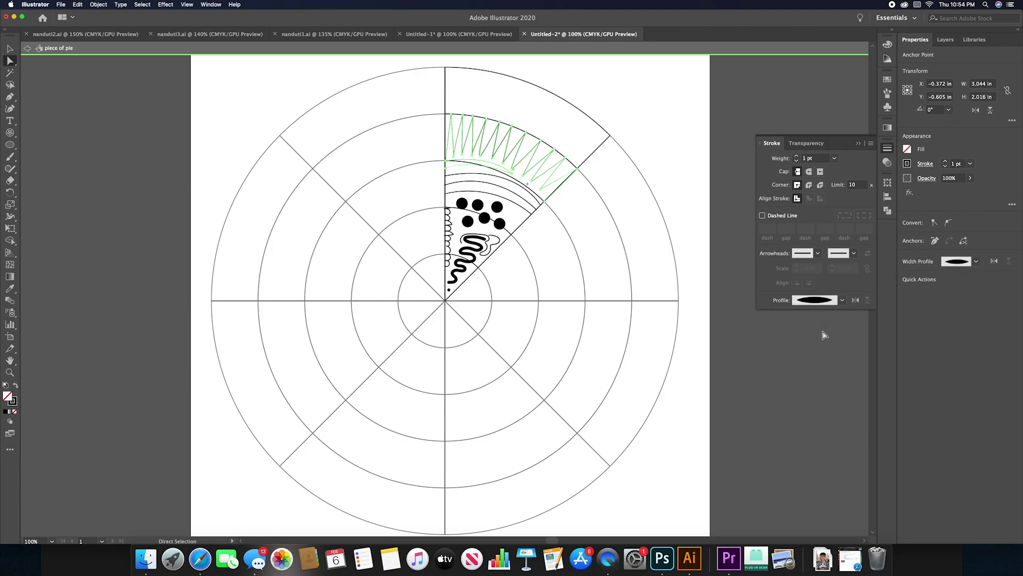
click(797, 158)
click(796, 158)
click(797, 158)
click(797, 158)
click(797, 158)
click(604, 105)
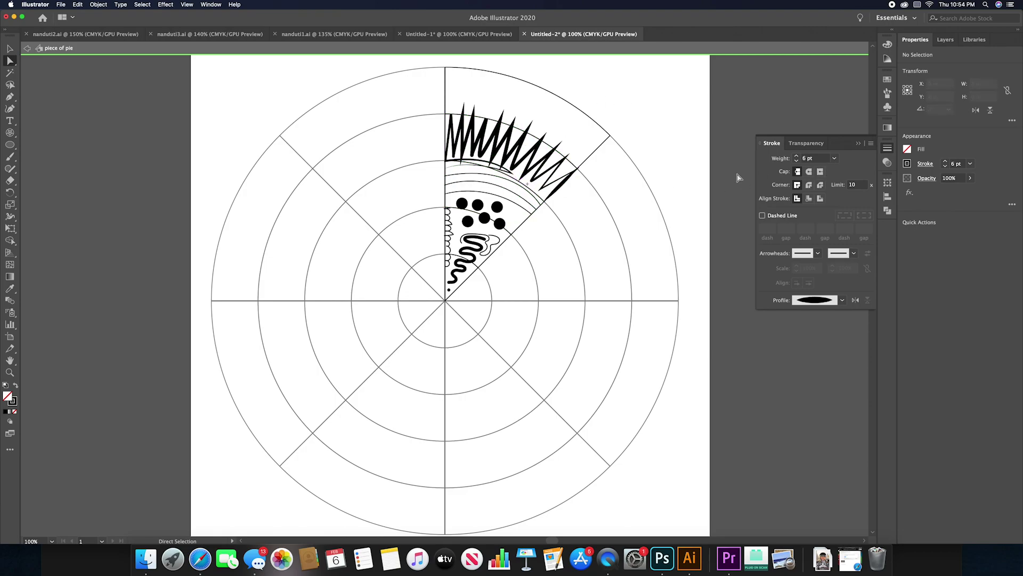
Step: Apply the lens-shaped width profile and a 6 pt stroke weight to the three curved lines above the dots
click(487, 182)
shift+click(489, 193)
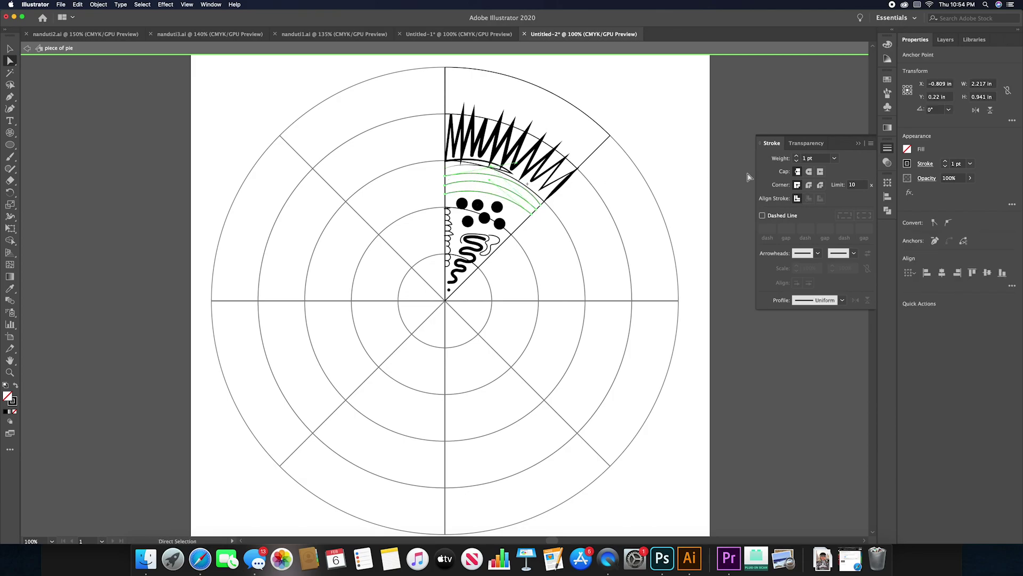
click(842, 300)
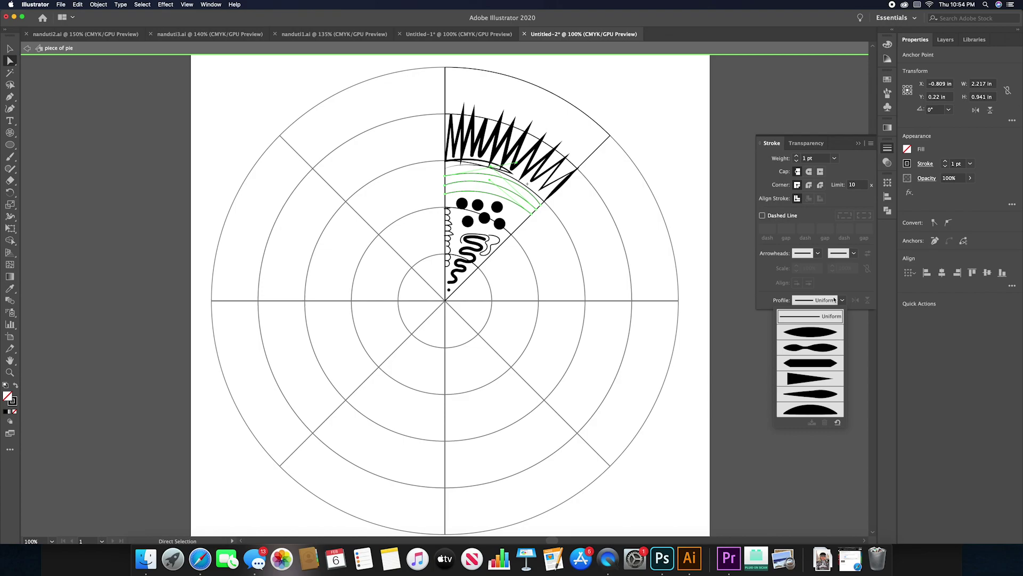
click(818, 337)
click(796, 156)
click(797, 157)
click(796, 156)
click(796, 156)
click(797, 156)
click(641, 117)
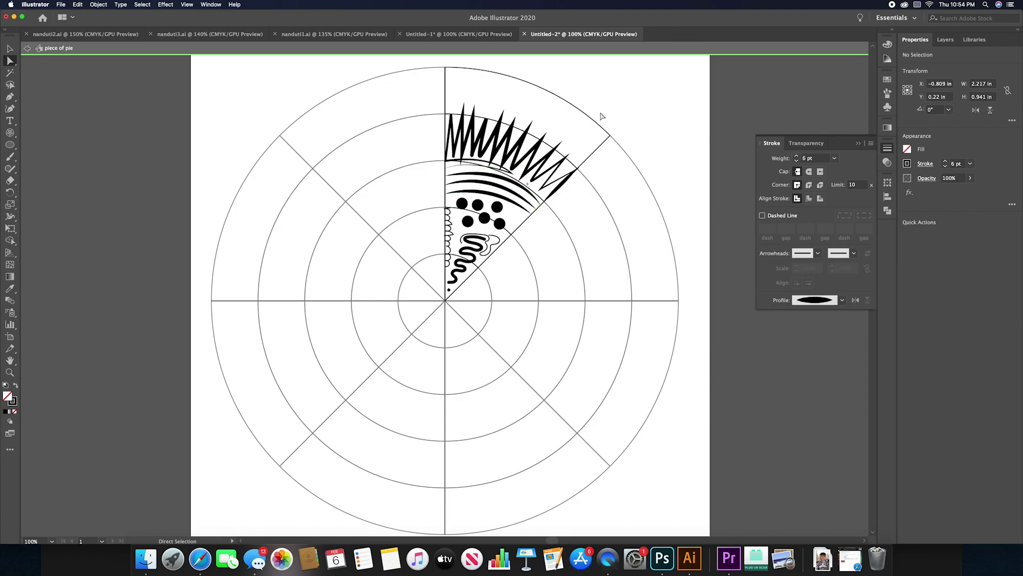
Step: Thicken the scalloped line on the slice's vertical edge and draw a wavy pen line across the outermost band to the diagonal edge
click(452, 237)
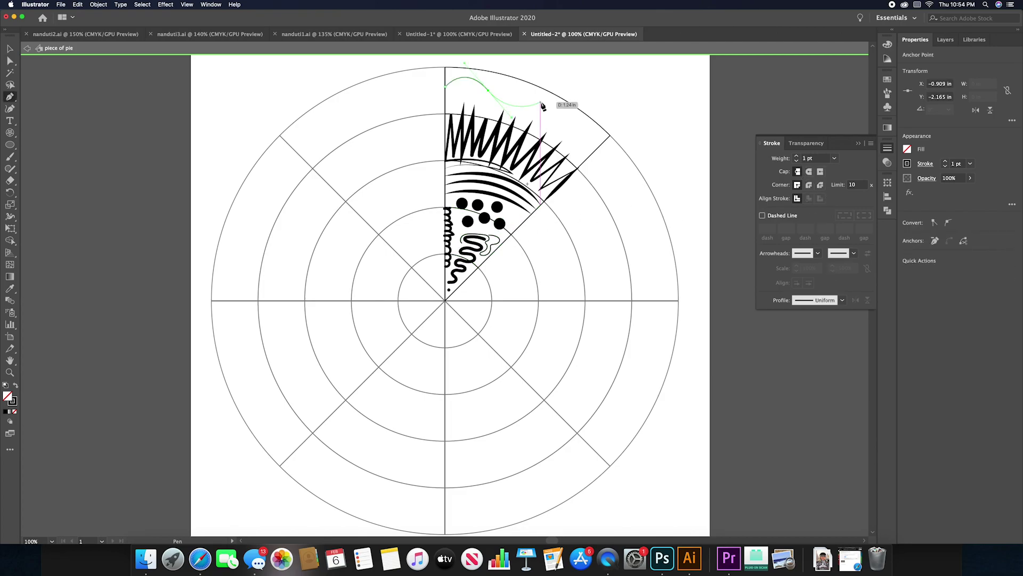
click(541, 103)
drag(577, 128, 591, 157)
click(596, 149)
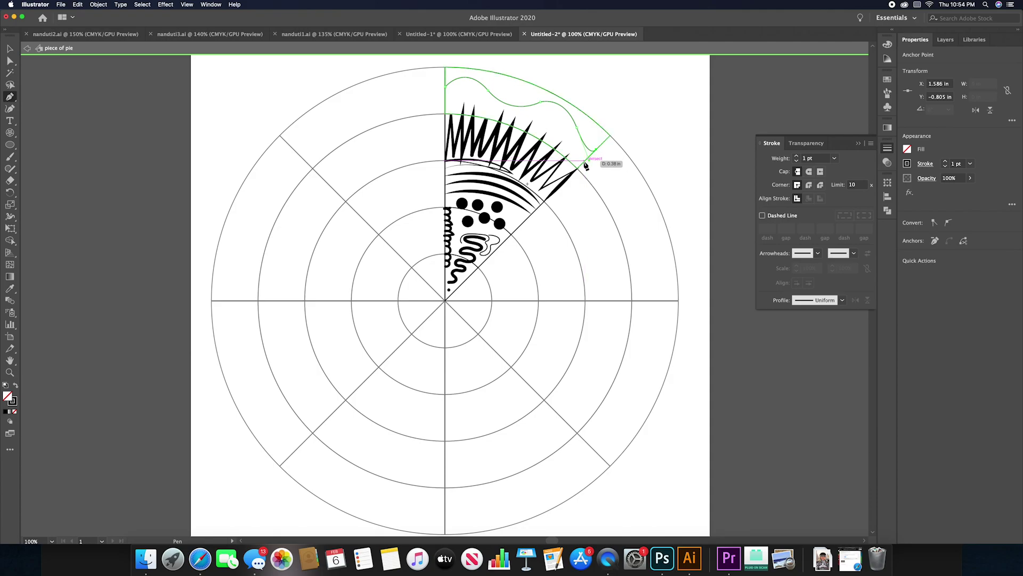
Step: Continue the wavy path back across the outermost band to the vertical edge, crossing the first wave to form a braid
super+click(602, 143)
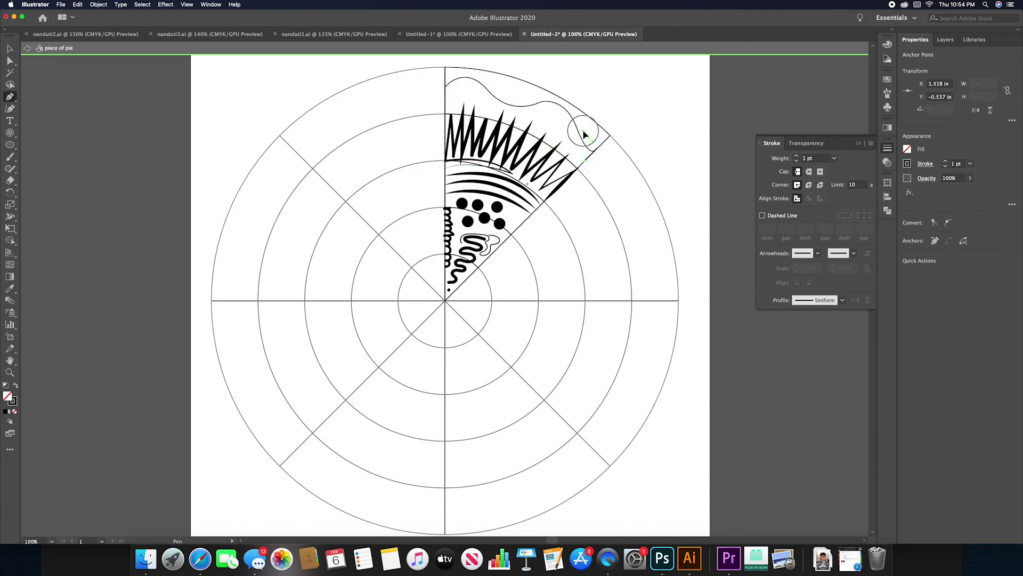
click(584, 135)
drag(546, 126, 489, 91)
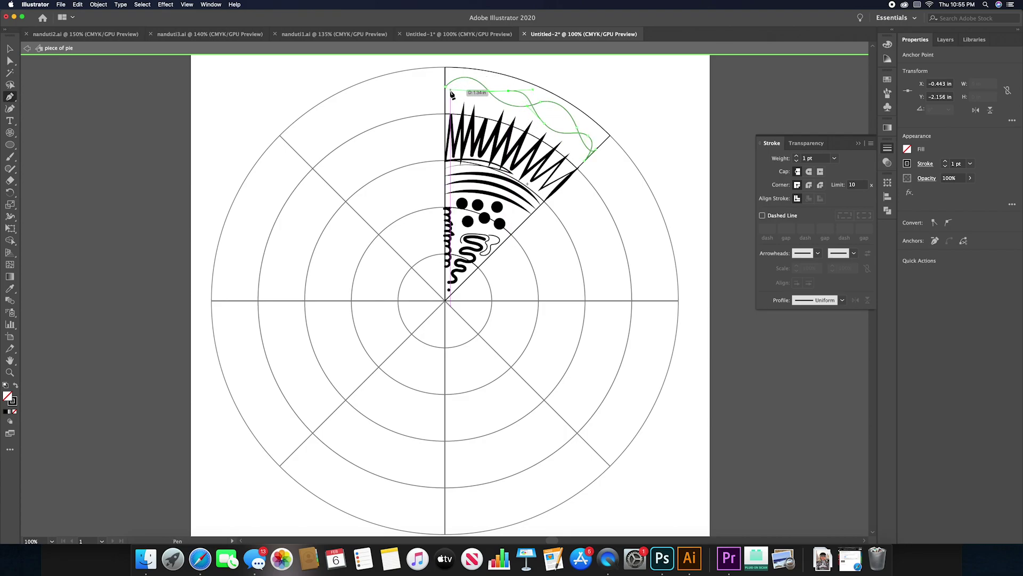
drag(446, 81, 416, 56)
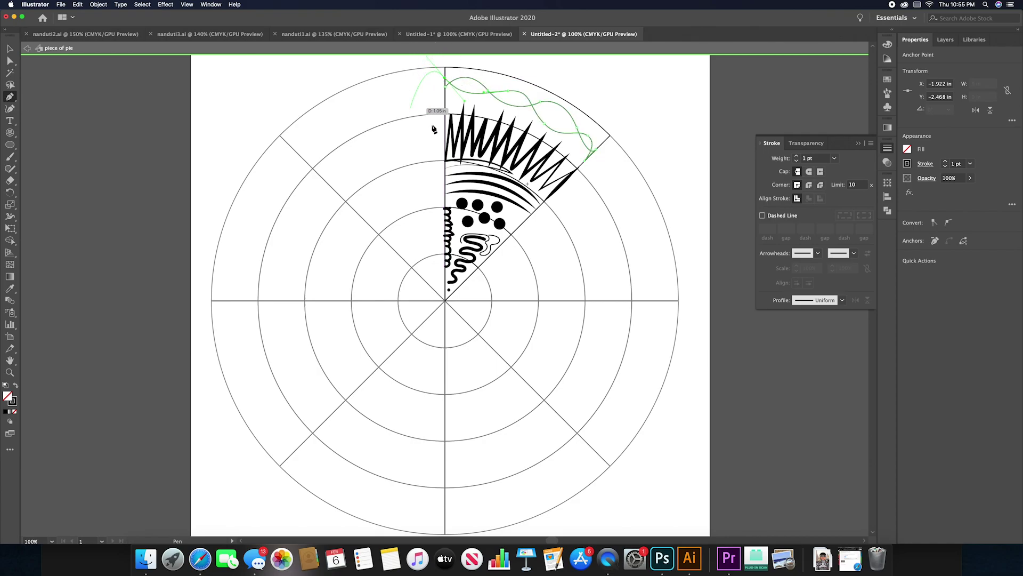
Step: Select the braided wave path and give it a 4 pt stroke with the tapered width profile that is widest off-centre
click(9, 48)
drag(112, 115, 650, 171)
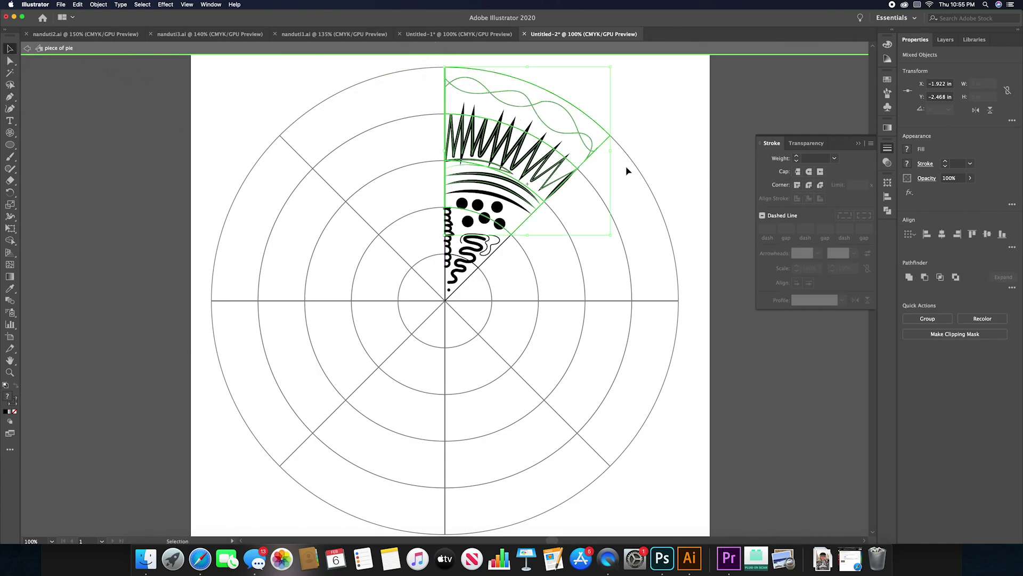
click(579, 102)
click(546, 107)
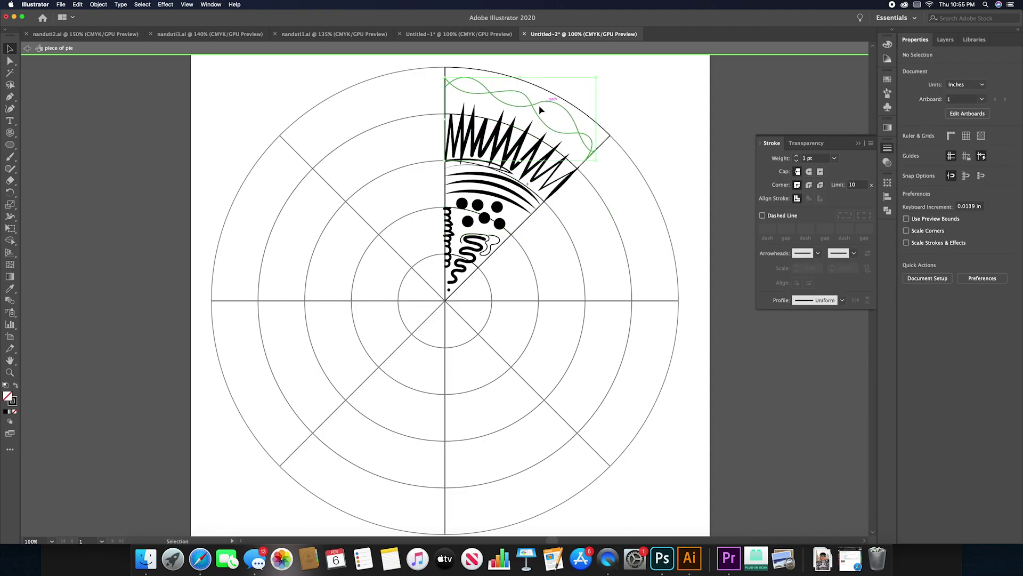
click(797, 157)
click(798, 157)
click(797, 157)
click(842, 300)
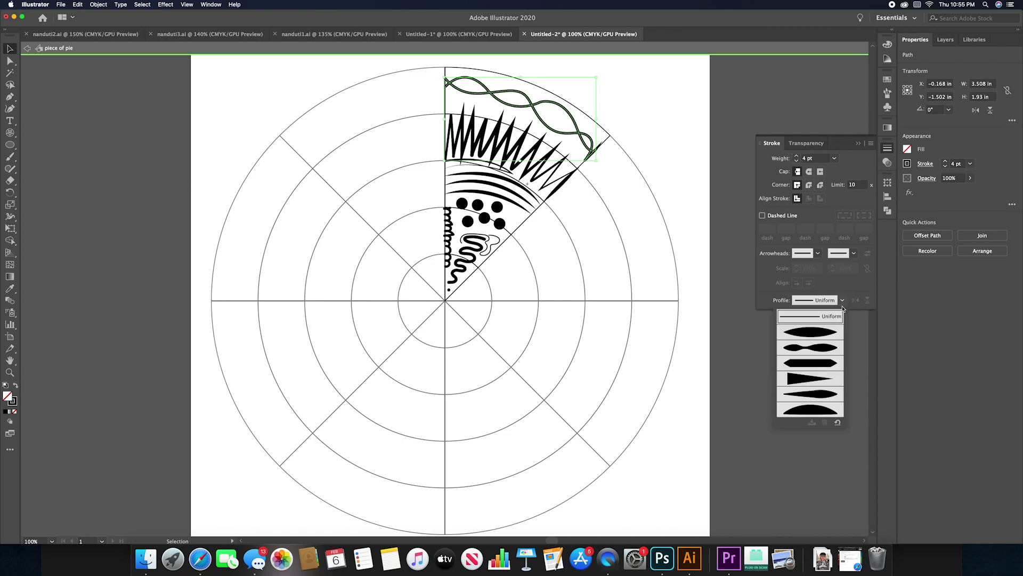
click(820, 383)
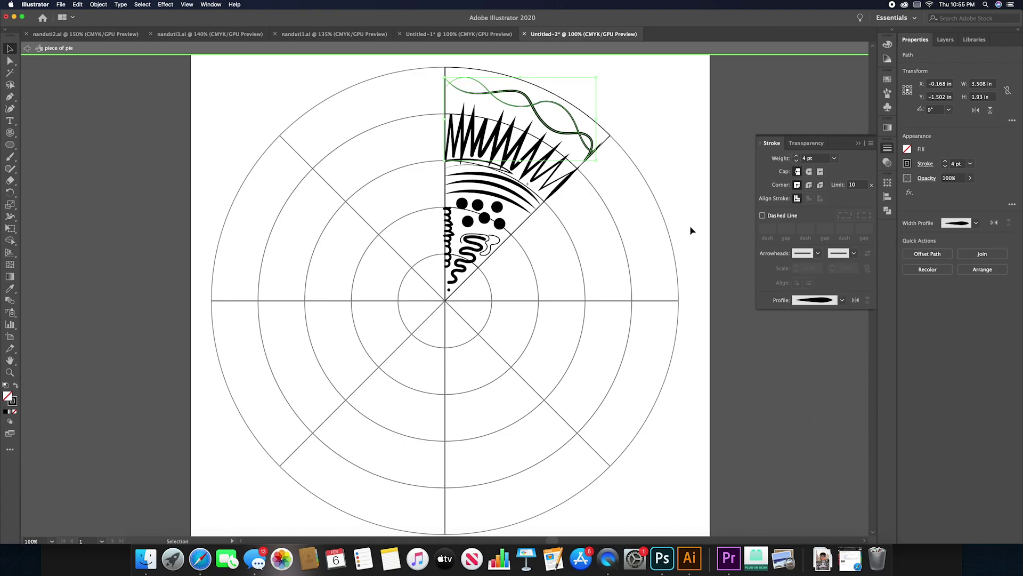
Step: Fit the artboard in the window and exit symbol editing to update all the mirrored slices
click(665, 177)
key(super+0)
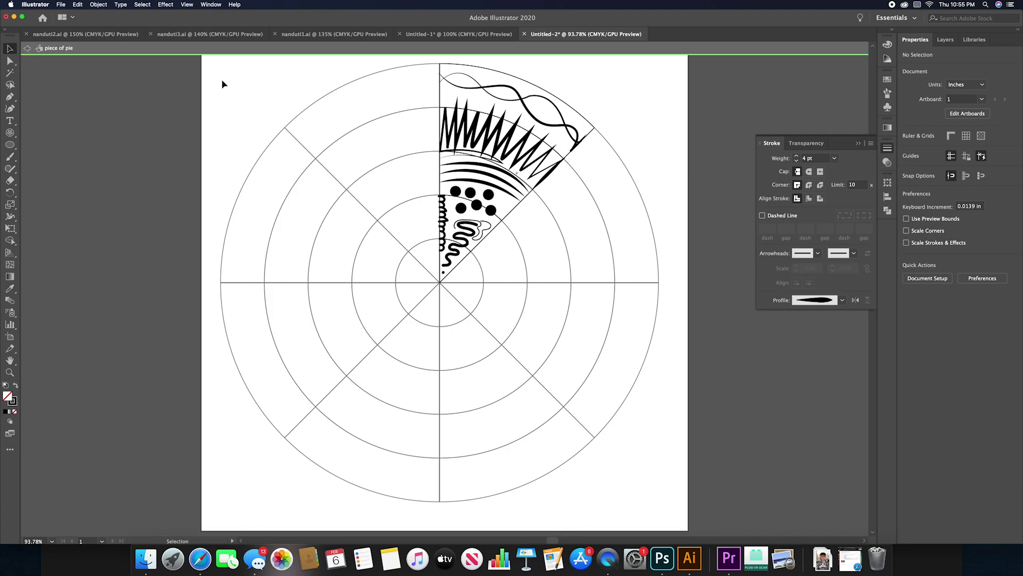
double_click(316, 83)
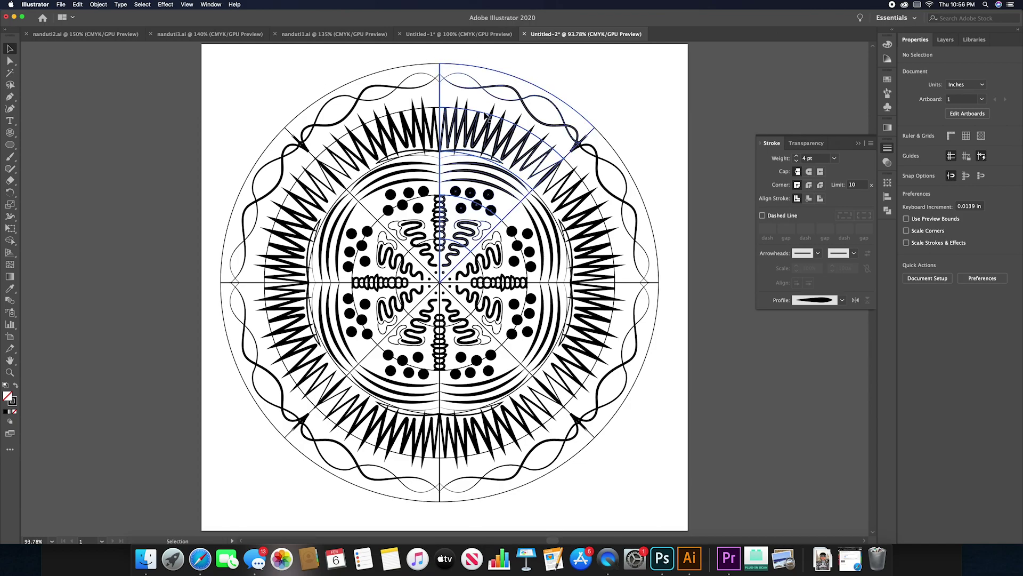
Step: Reopen the slice symbol's definition for editing, then switch to the nanduti2.ai document to view its finished pattern
double_click(486, 115)
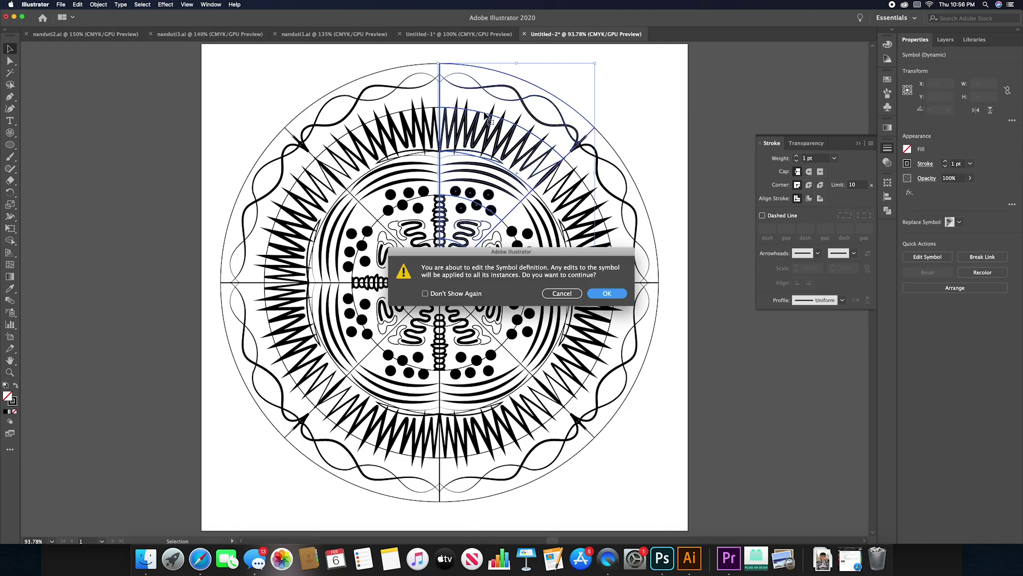
click(601, 289)
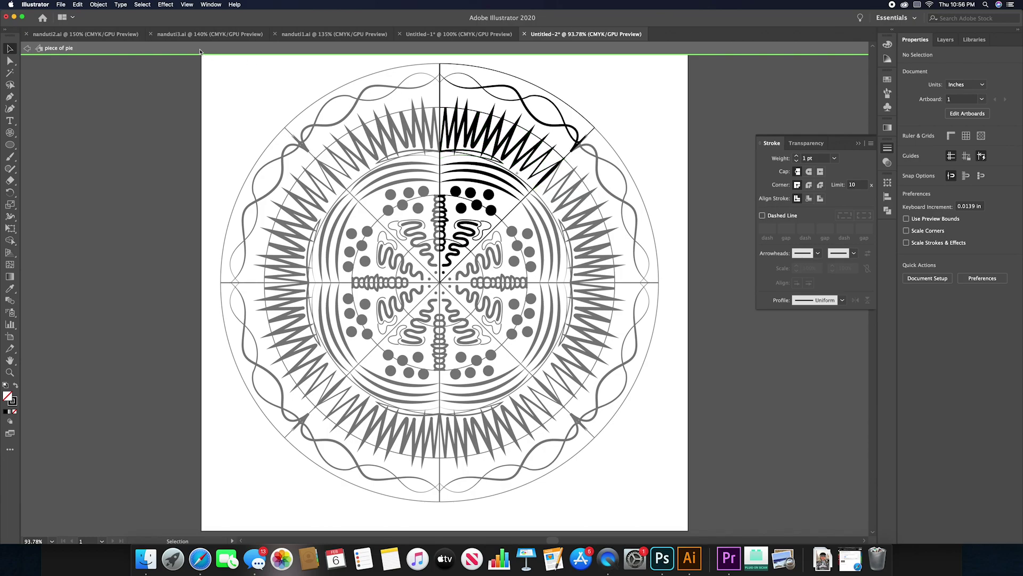
click(85, 34)
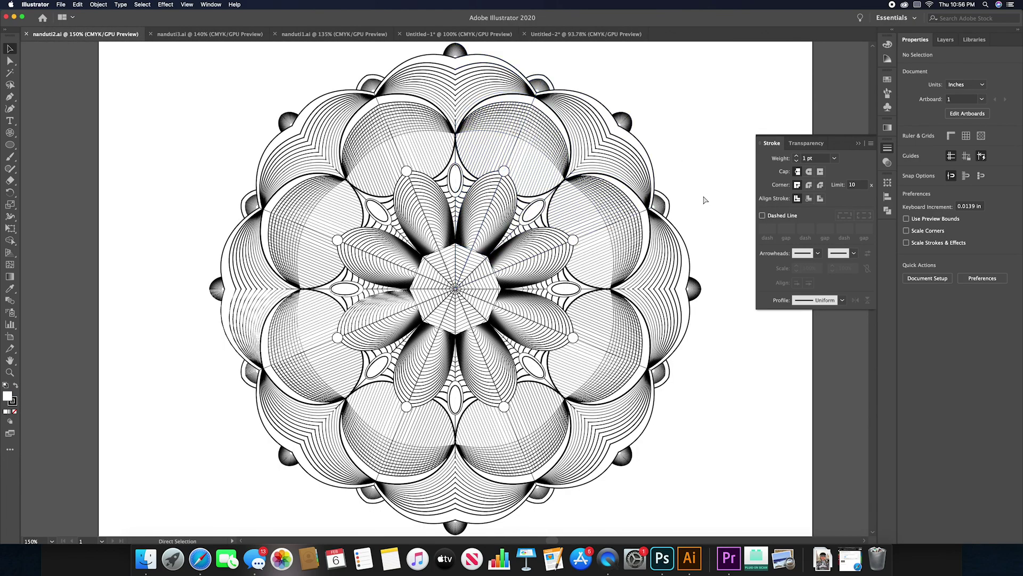
Step: Examine the web of lines in the central octagon of the nanduti2.ai pattern up close
key(super+minus)
key(super+minus)
key(super+equal)
key(super+equal)
key(super+equal)
key(super+equal)
key(super+equal)
key(super+equal)
key(super+equal)
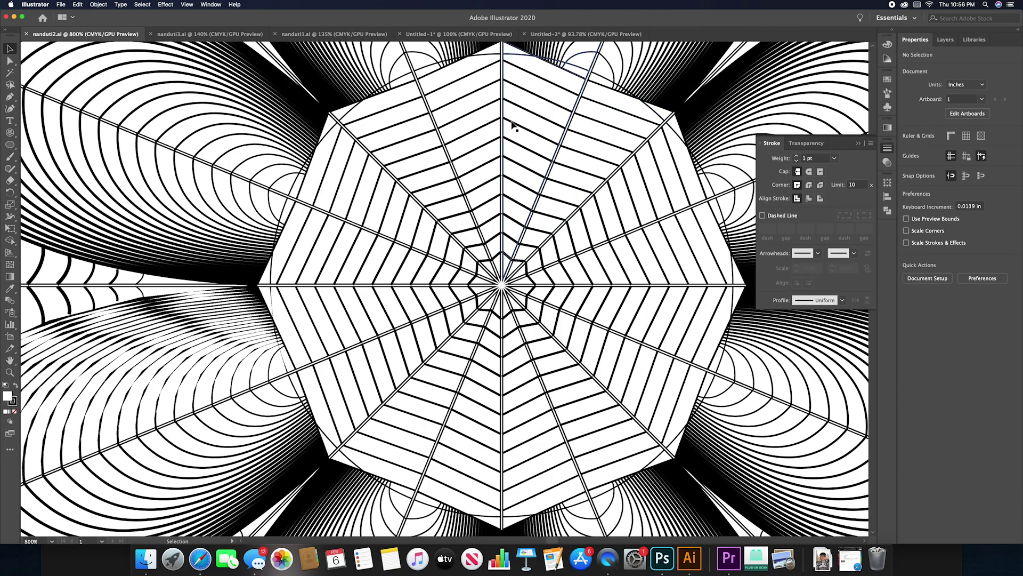
Step: Examine the petals, round lobes and outer scalloped edge of the nanduti2.ai pattern
key(super+minus)
key(super+minus)
key(super+minus)
key(super+minus)
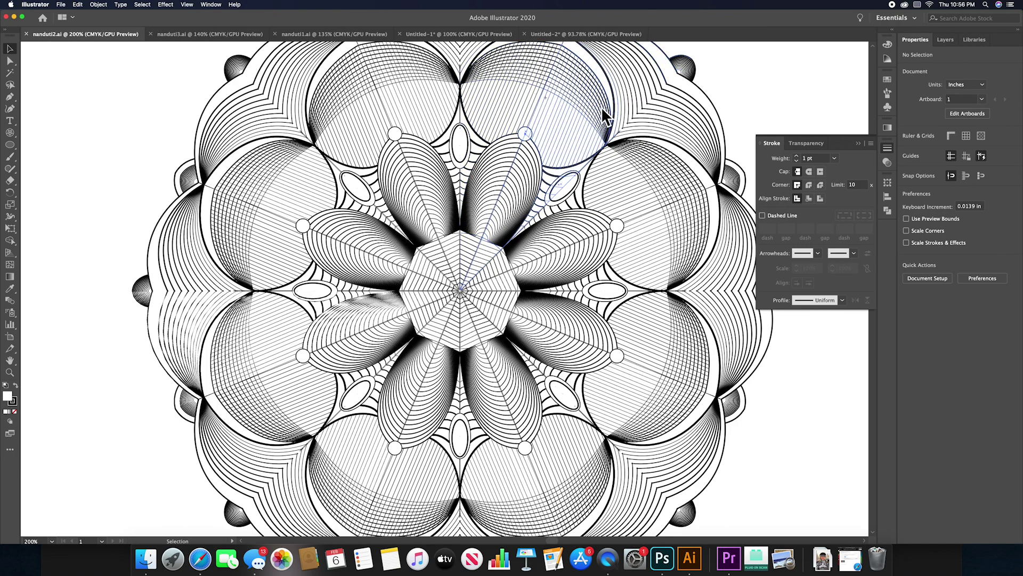
scroll(604, 109, up, 3)
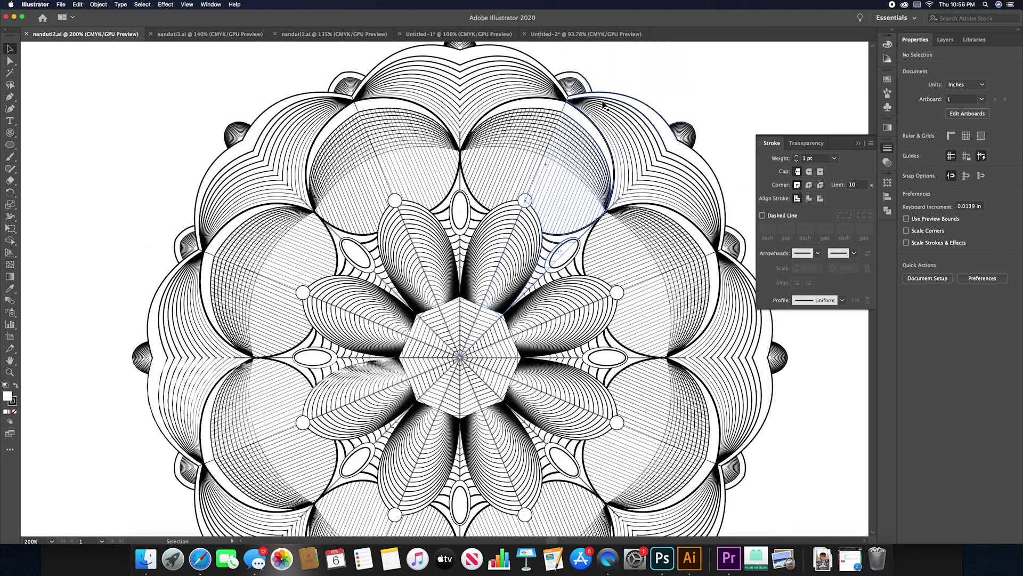
scroll(530, 108, up, 3)
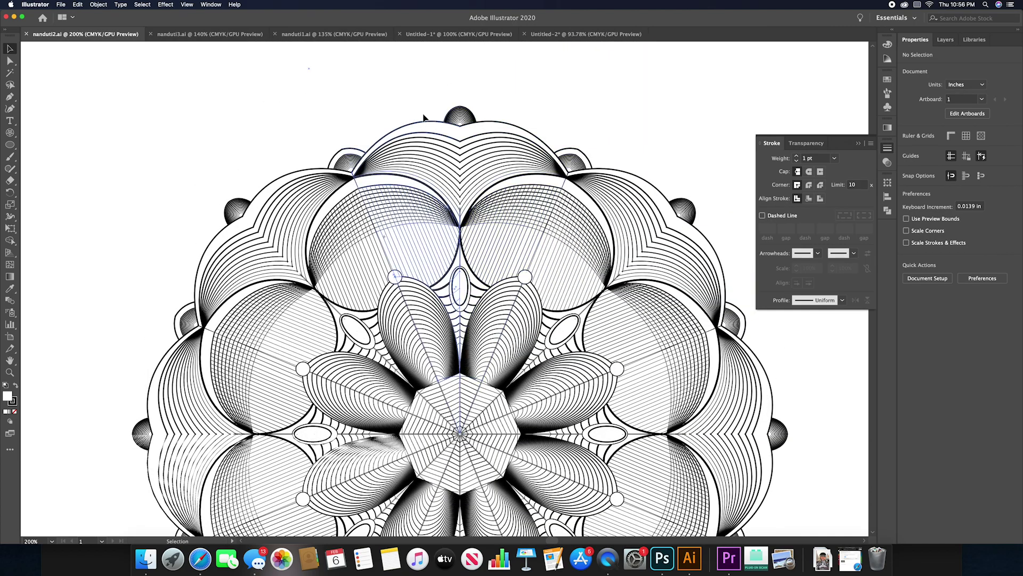
Step: Switch to the nanduti3.ai document and examine the concentric rings and radiating lines at its centre
click(196, 35)
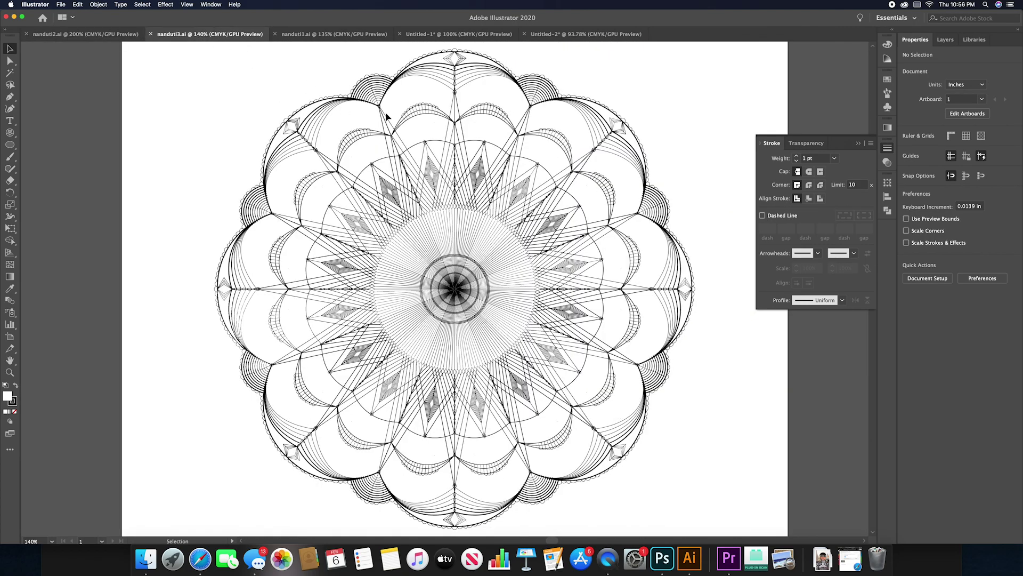
key(super+equal)
key(super+equal)
key(super+equal)
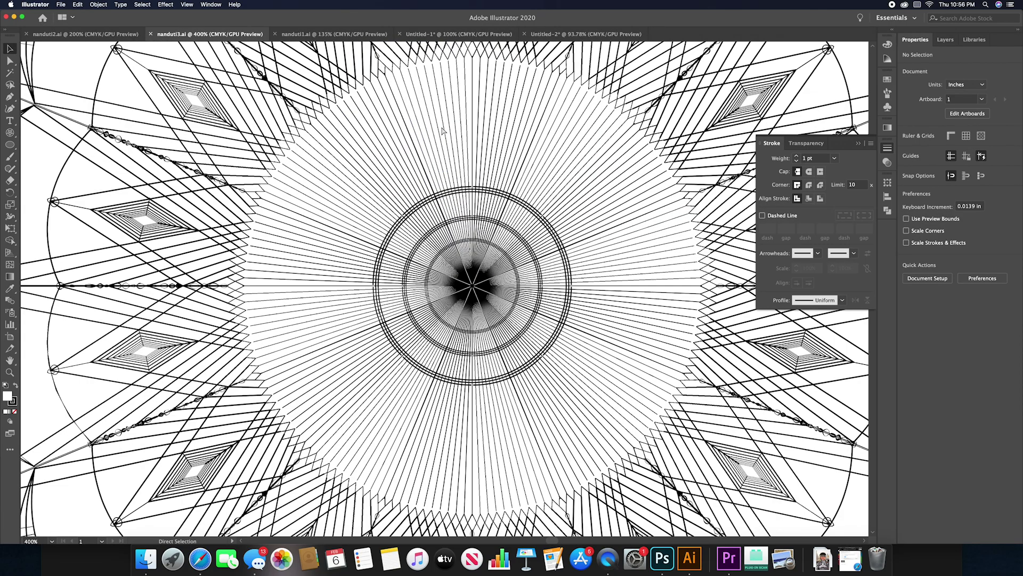
key(super+equal)
key(super+equal)
key(super+equal)
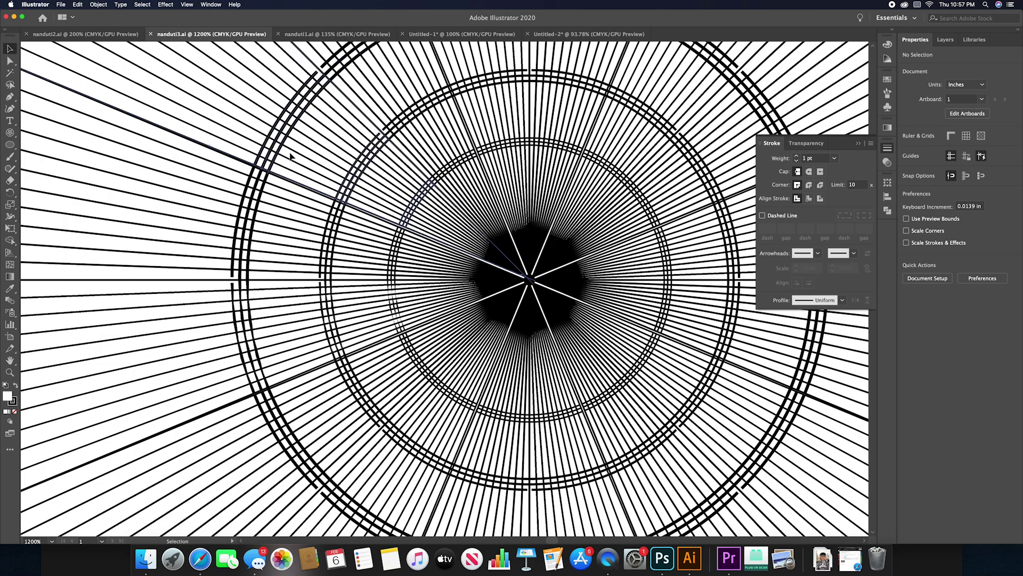
scroll(562, 183, up, 5)
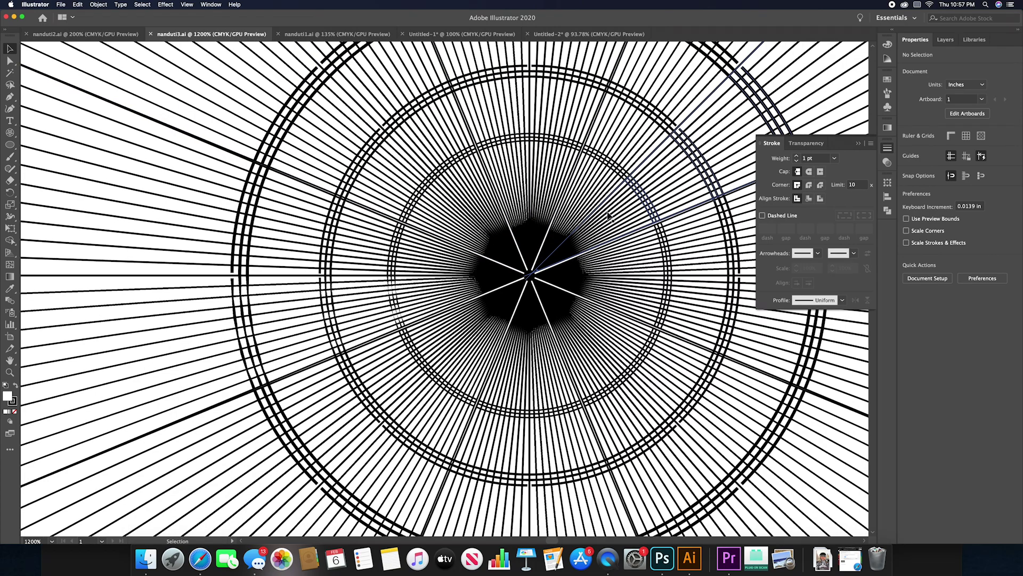
key(super+minus)
key(super+minus)
key(super+minus)
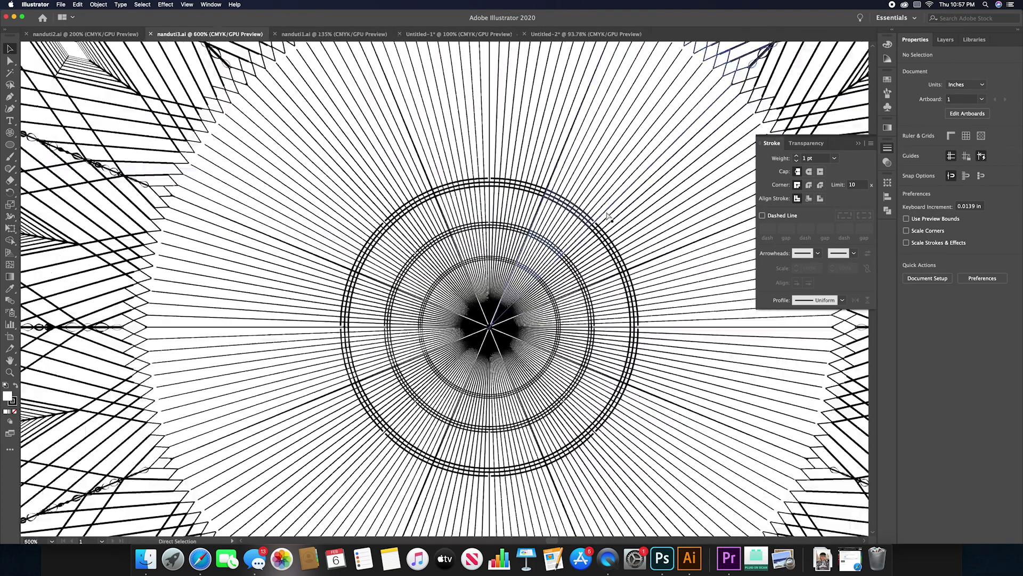
Step: Examine the band of diamonds, crossing lines and braided spokes around the centre of the nanduti3.ai pattern
scroll(596, 206, down, 2)
scroll(596, 205, up, 8)
scroll(593, 203, up, 3)
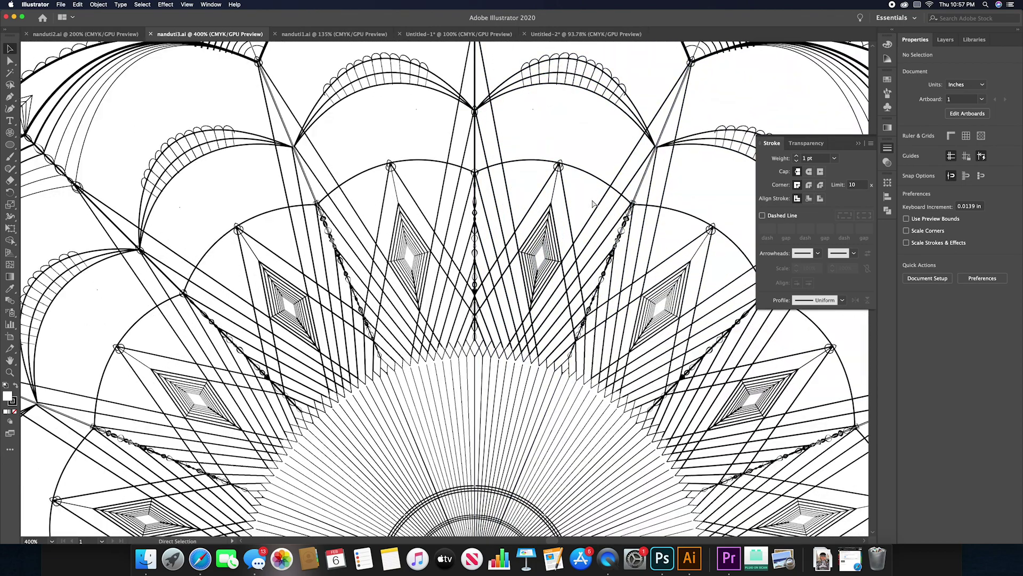
key(super+equal)
key(super+equal)
key(super+equal)
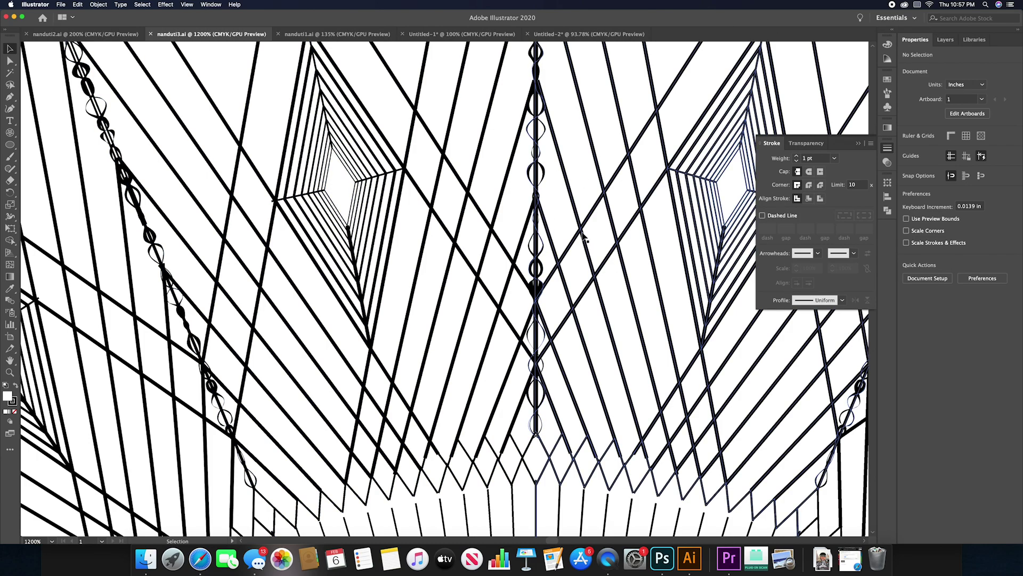
Step: Open the definition of the nanduti3.ai slice symbol for editing and view the slice among its mirrored copies
click(583, 238)
double_click(583, 238)
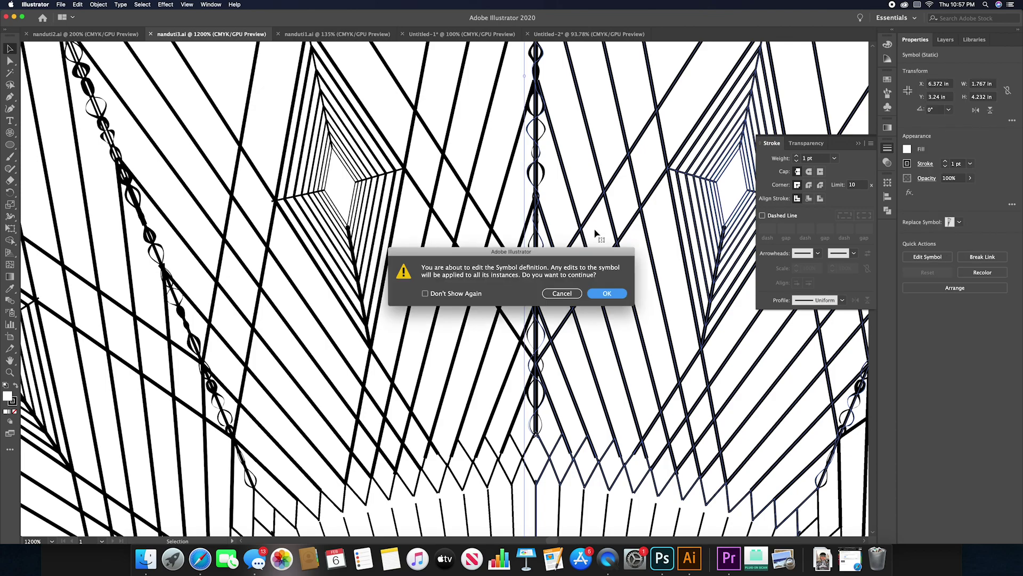
click(613, 296)
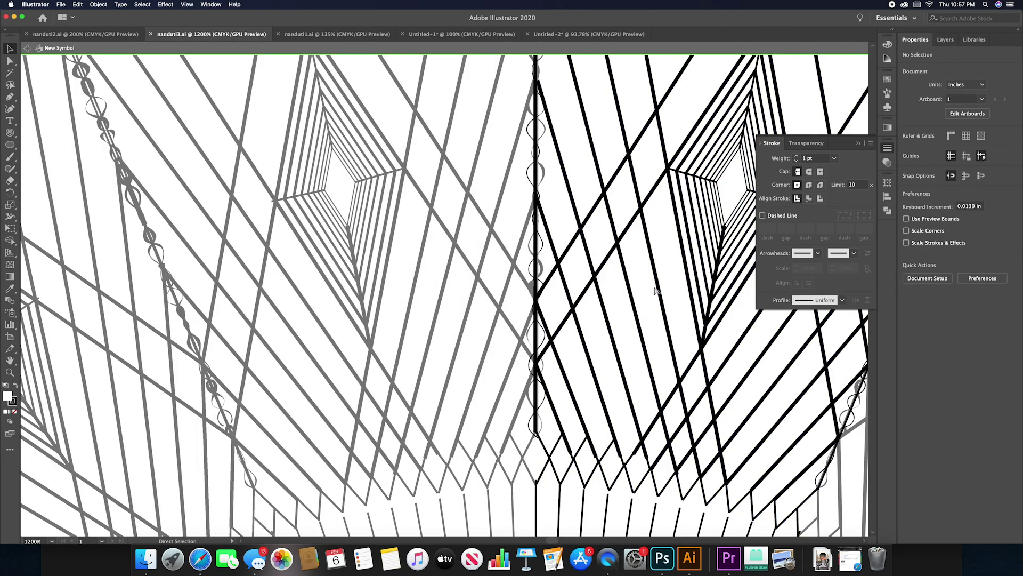
key(super+minus)
key(super+minus)
key(super+minus)
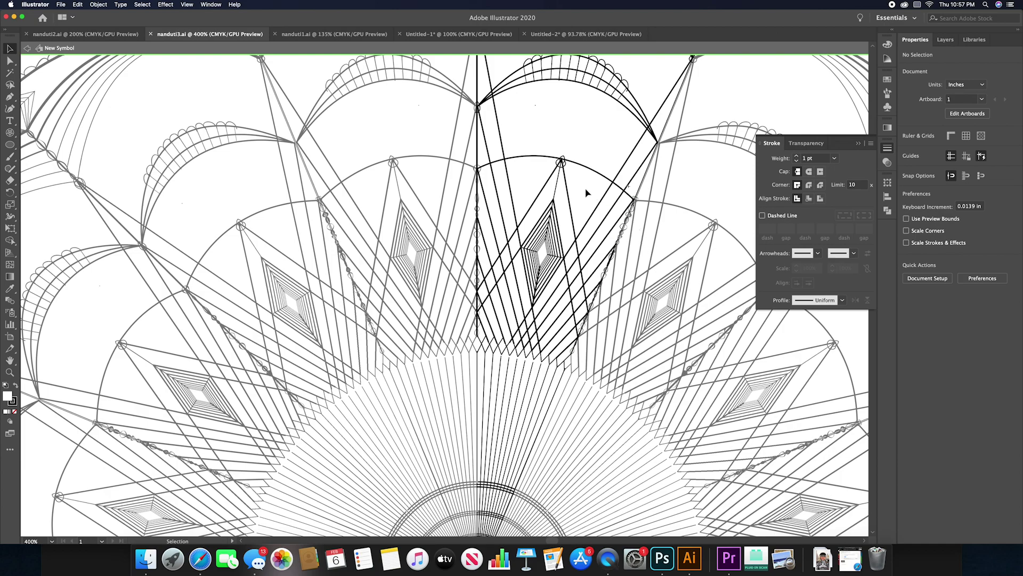
Step: Inspect the small loop above the slice's diamond and the arc path around it, then clear the selection and view the wider pattern
click(564, 162)
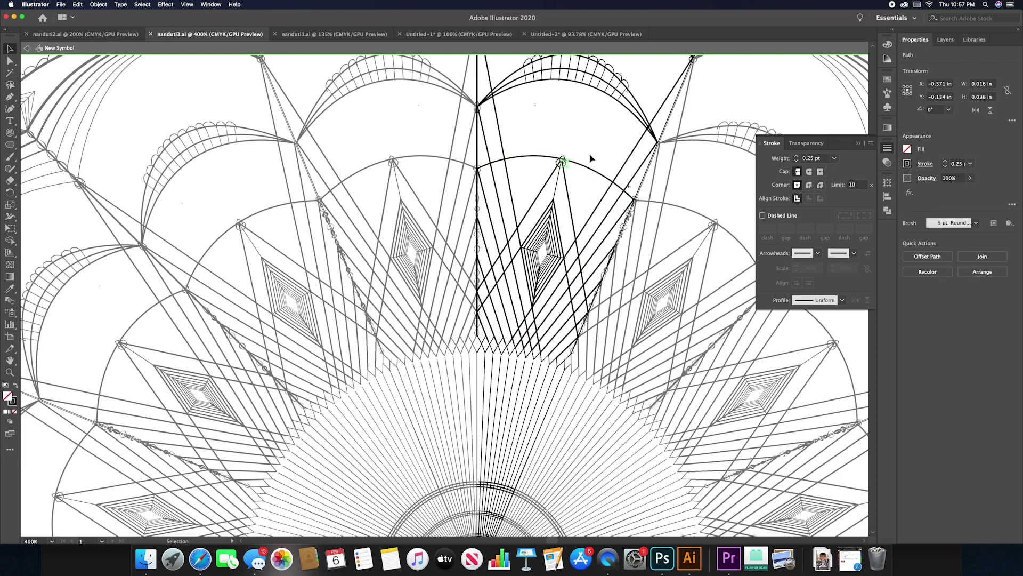
click(591, 170)
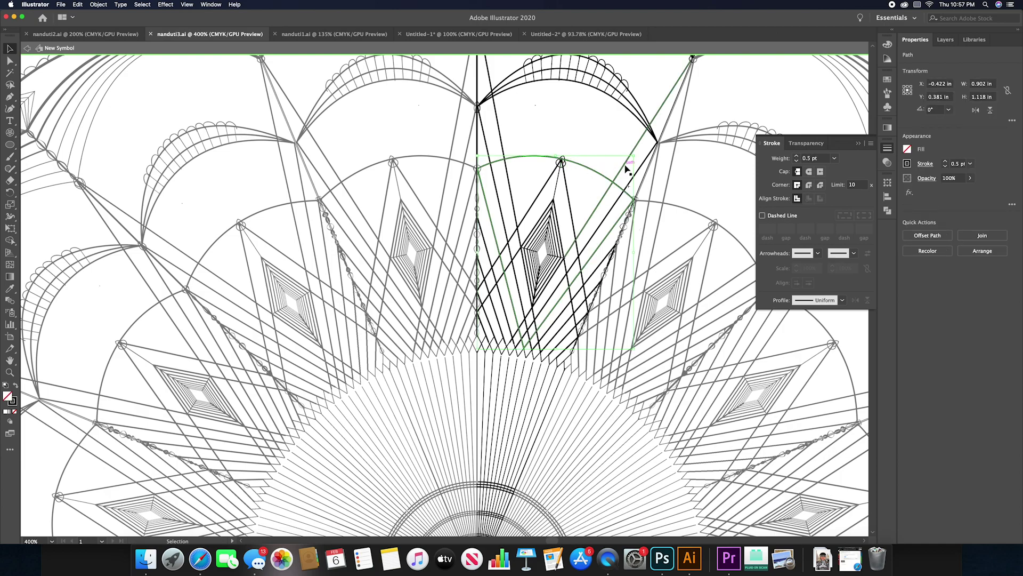
key(super+minus)
key(super+minus)
key(super+minus)
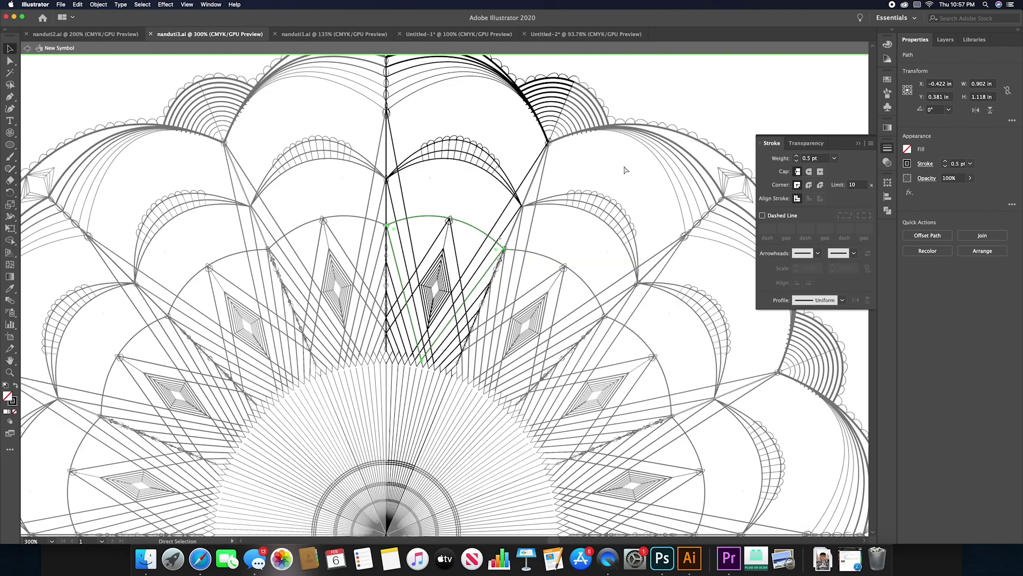
click(577, 162)
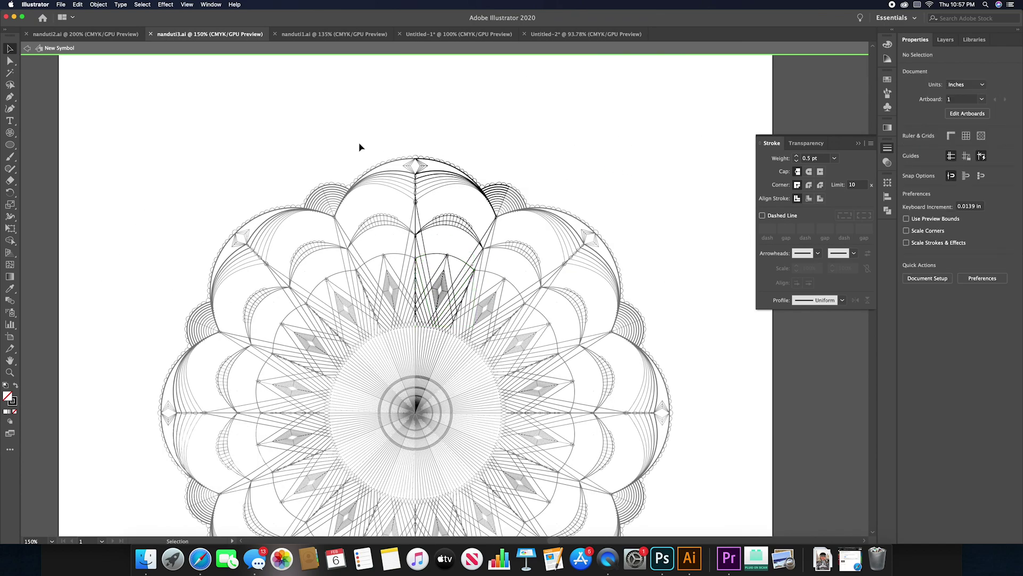
Step: Switch to the nanduti1.ai document and examine the dense concentric rings at its centre up close
click(313, 36)
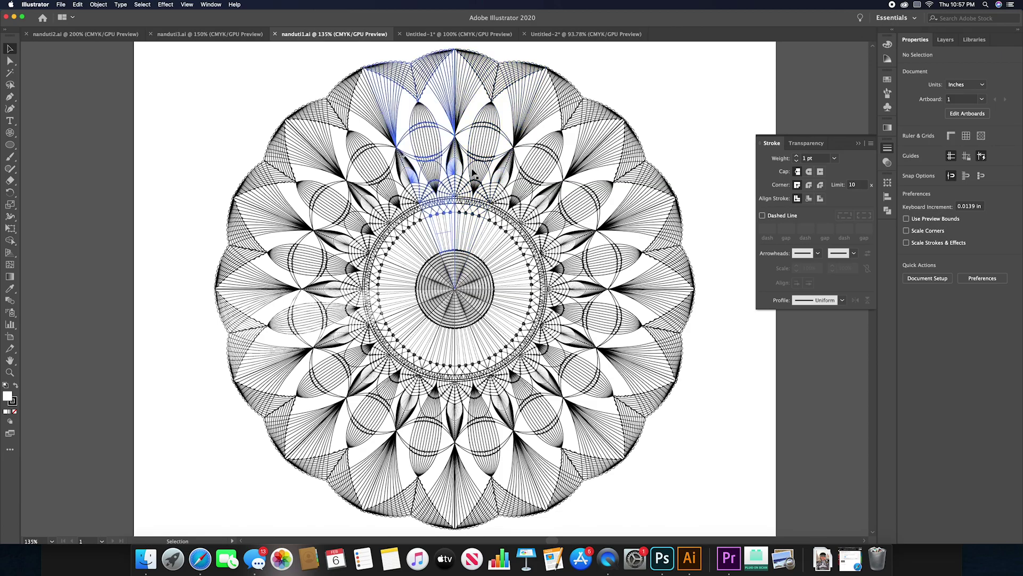
key(a)
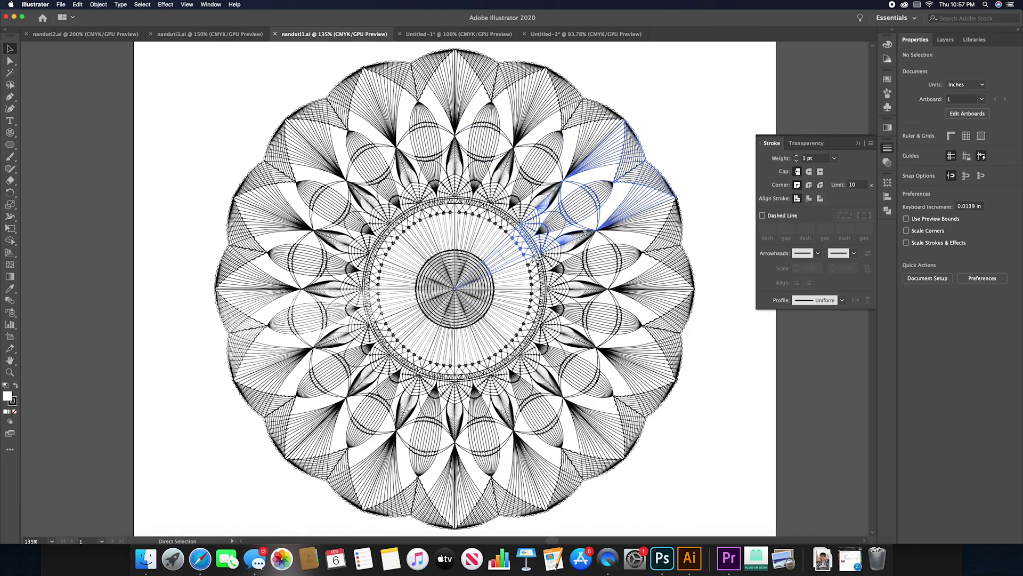
key(super+equal)
key(super+equal)
key(super+equal)
key(super+equal)
key(super+equal)
key(super+equal)
key(super+equal)
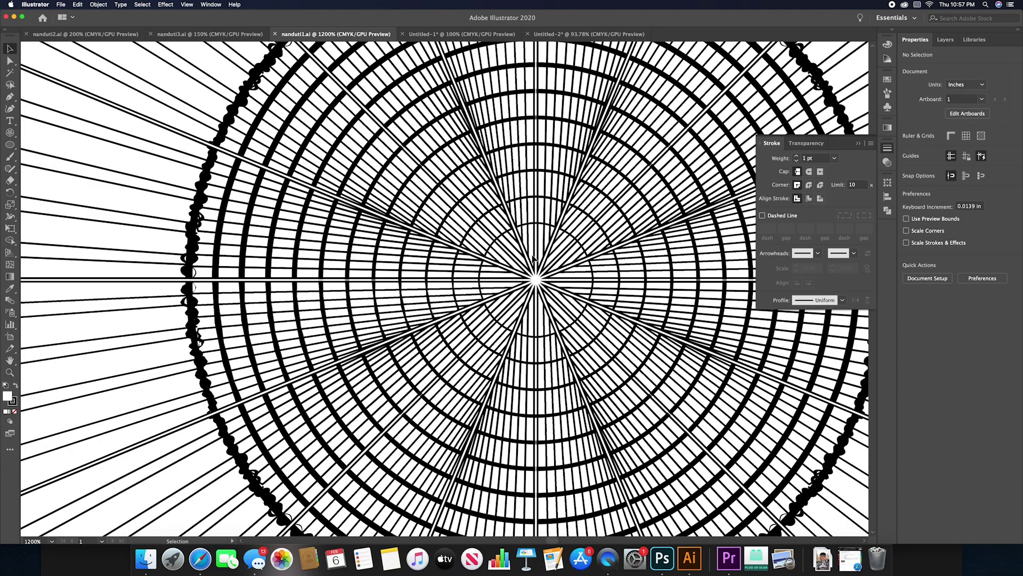
Step: Examine the nanduti1.ai pattern from its knotted ring out to the looped edge, then view the whole artboard at 100%
key(super+minus)
key(super+minus)
key(super+minus)
key(v)
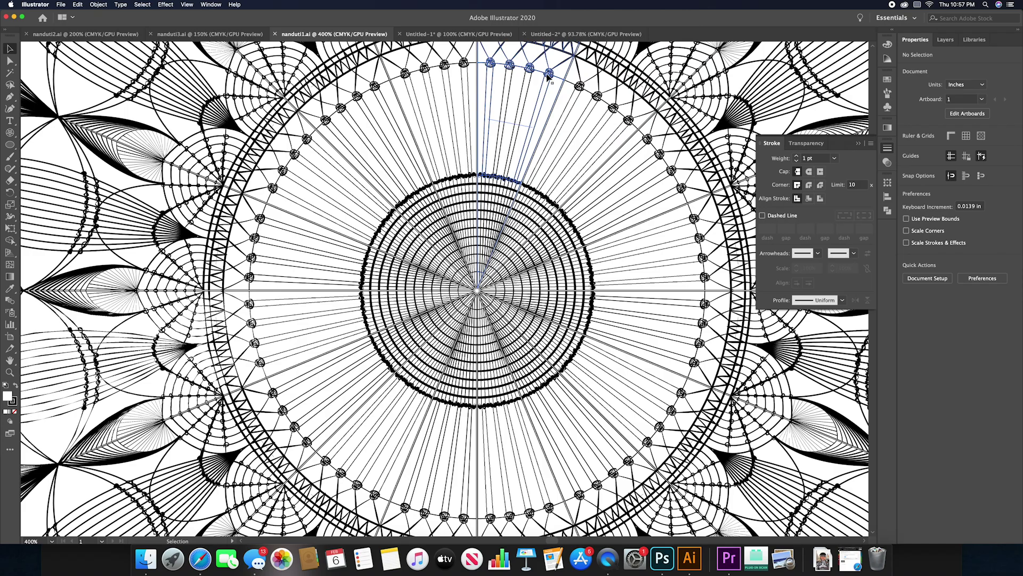
scroll(550, 134, up, 10)
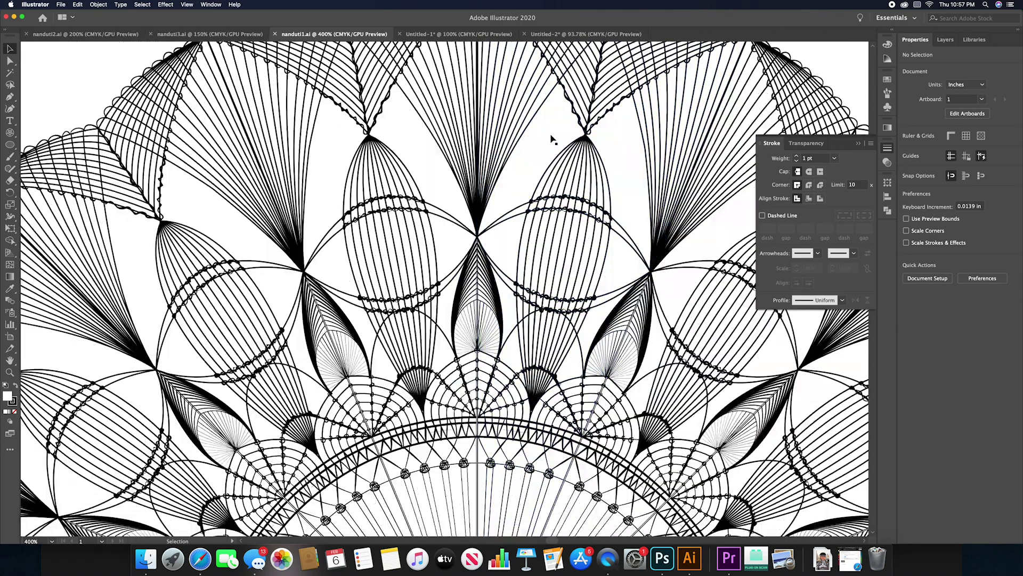
scroll(552, 139, up, 5)
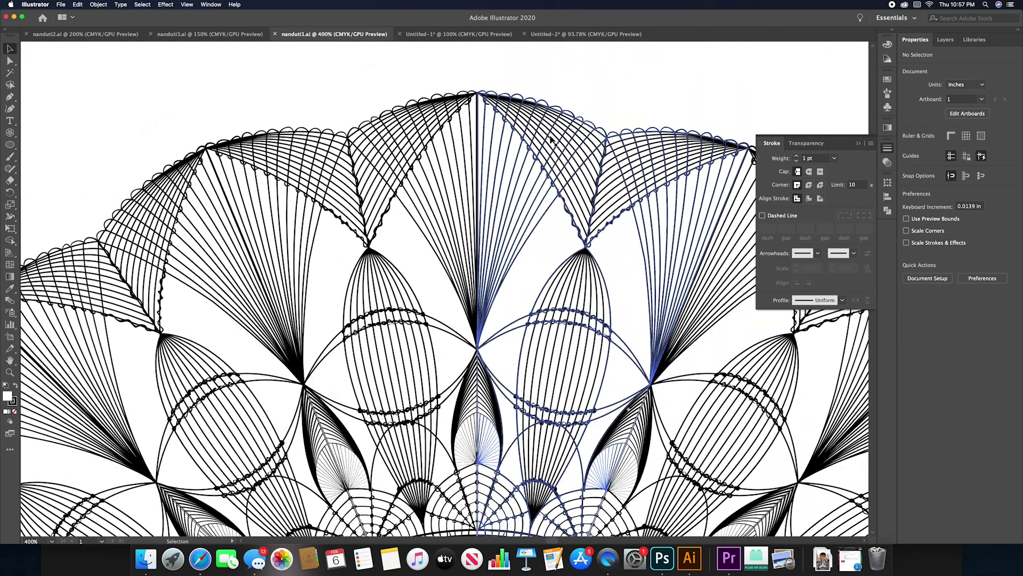
scroll(551, 141, up, 4)
scroll(550, 141, down, 4)
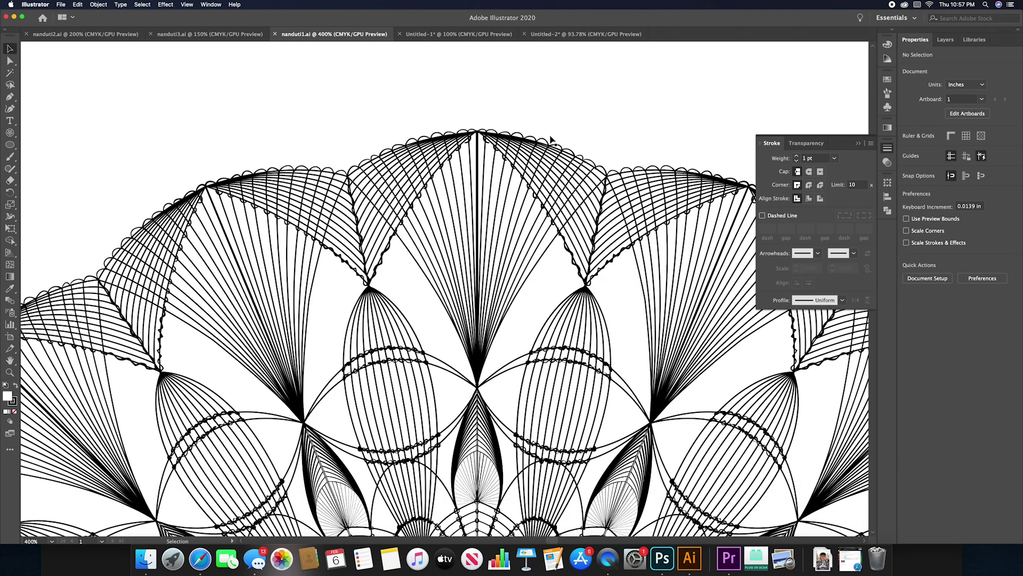
key(super+1)
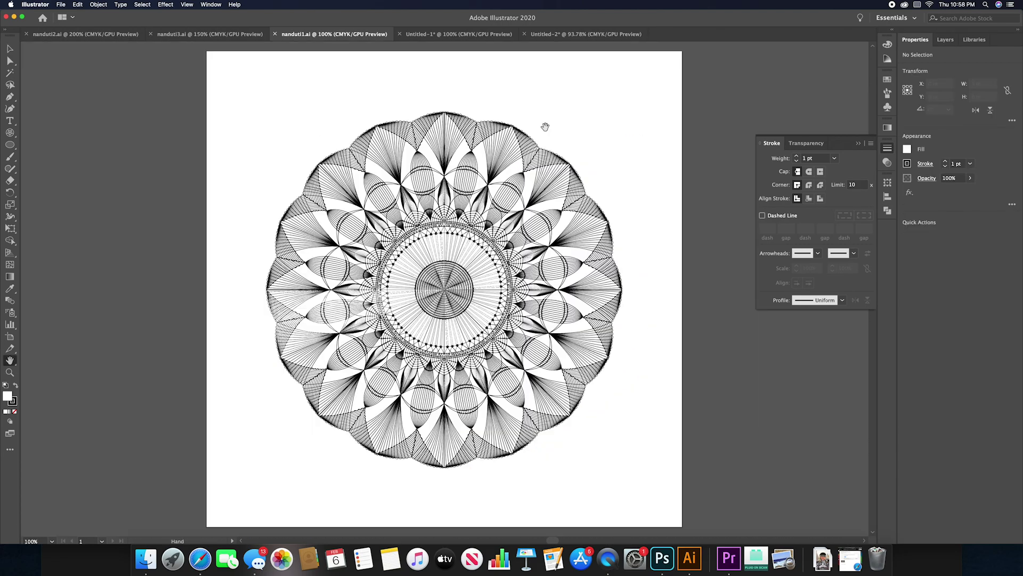